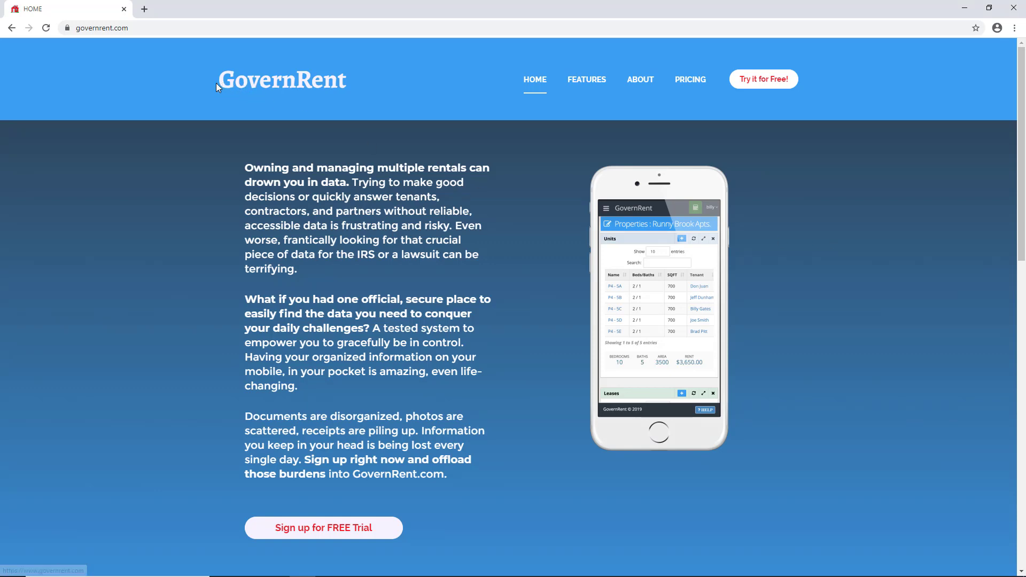
# Step: Register a free trial account with a username, e-mail address and password, accepting the Terms
pyautogui.moveTo(217, 84); pyautogui.dragTo(352, 85)
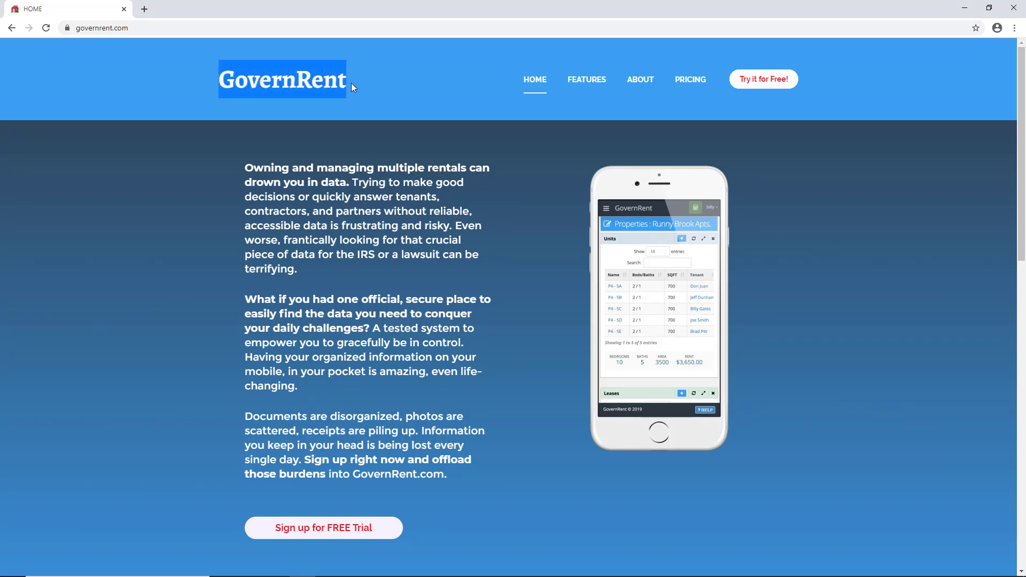
pyautogui.click(772, 79)
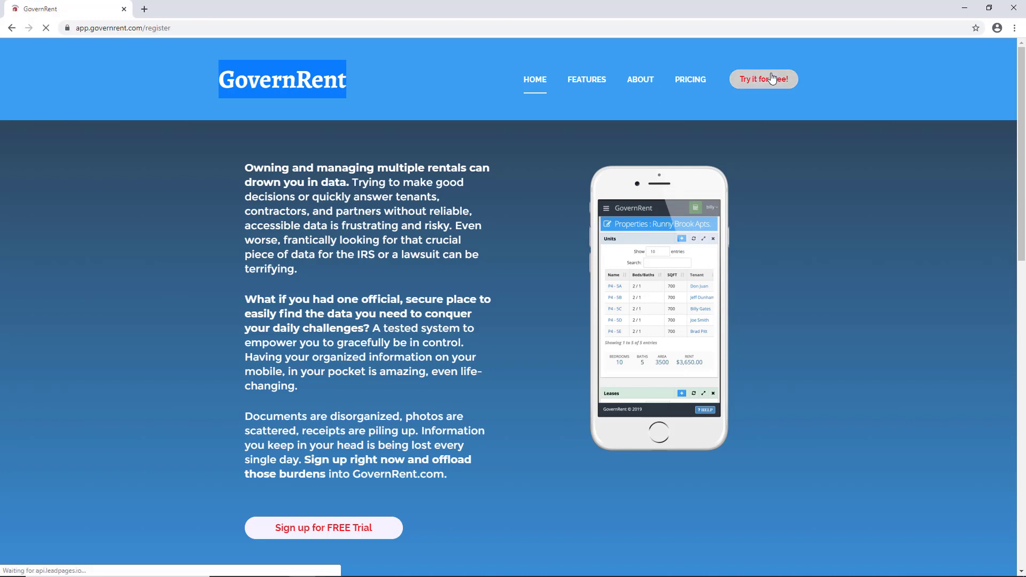
pyautogui.write('Billy')
pyautogui.press('Tab')
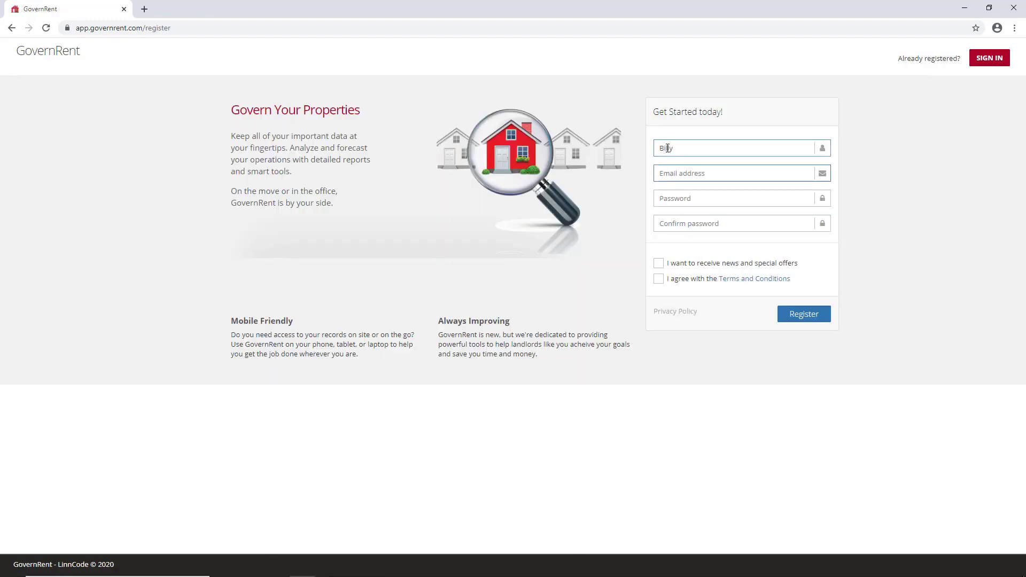
pyautogui.press('Tab')
pyautogui.write('•••••••')
pyautogui.press('Tab')
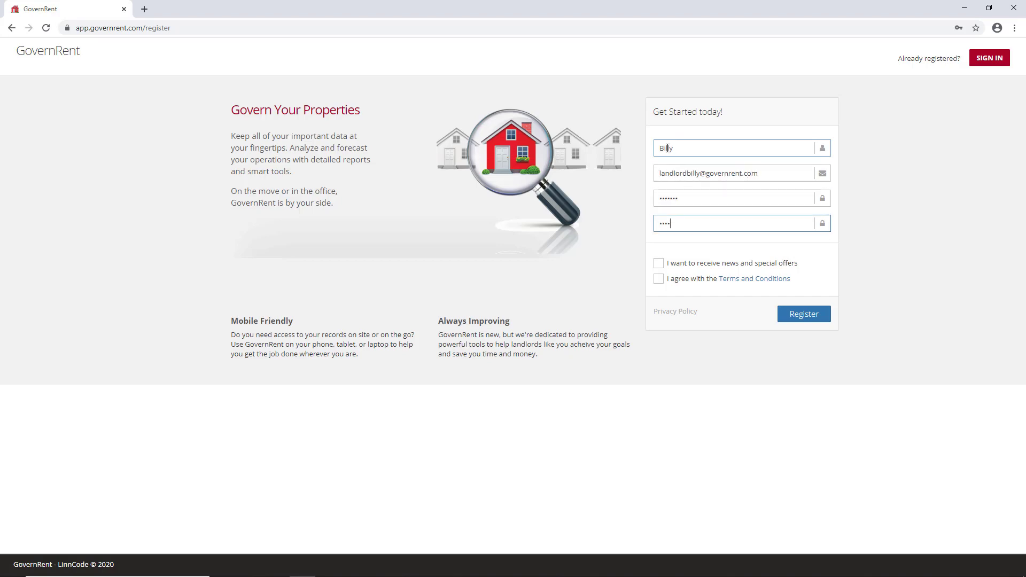
pyautogui.write('•••••••')
pyautogui.click(659, 278)
pyautogui.click(787, 320)
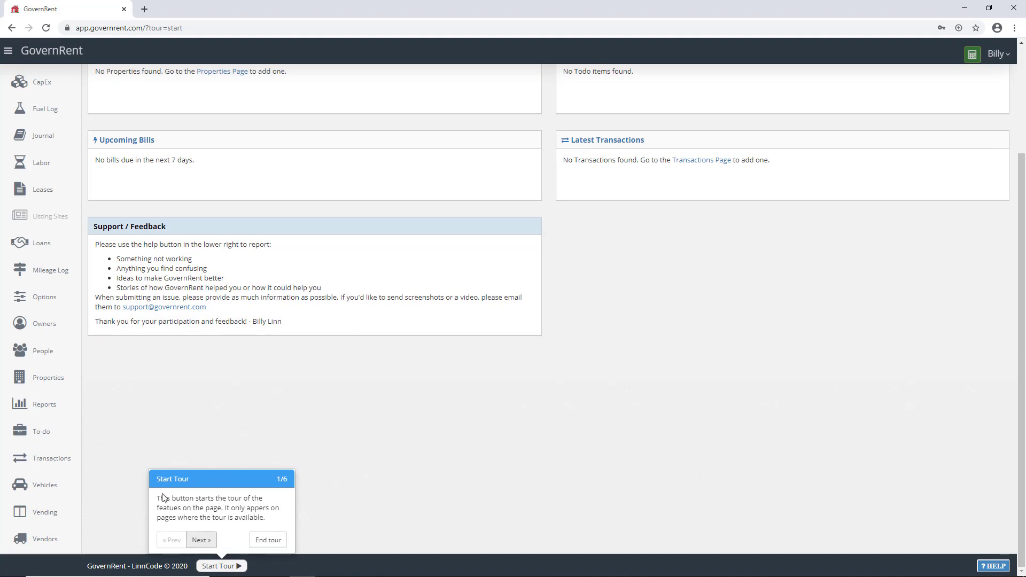
# Step: End the welcome tour and go to the empty Properties page
pyautogui.click(197, 544)
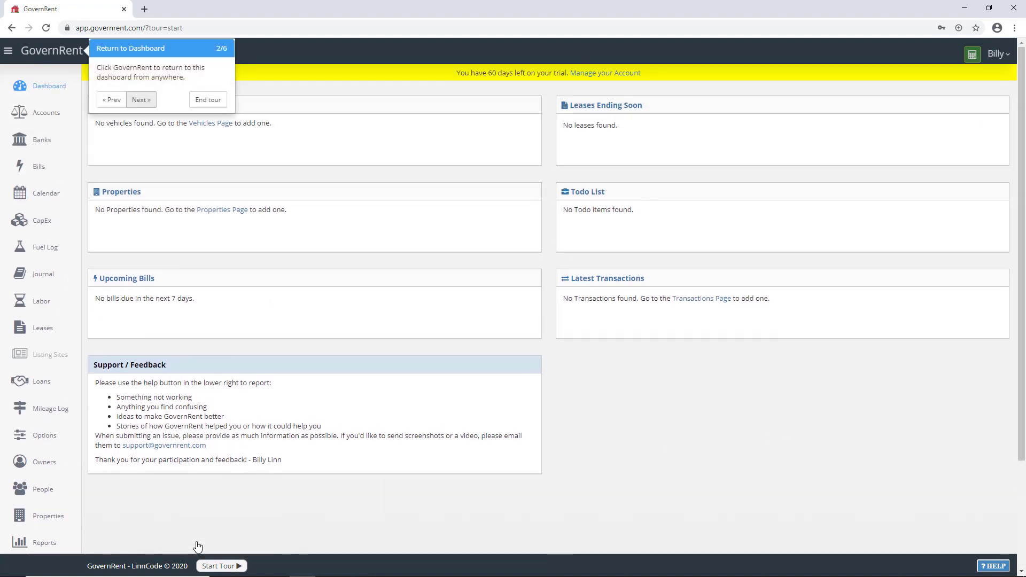
pyautogui.click(201, 106)
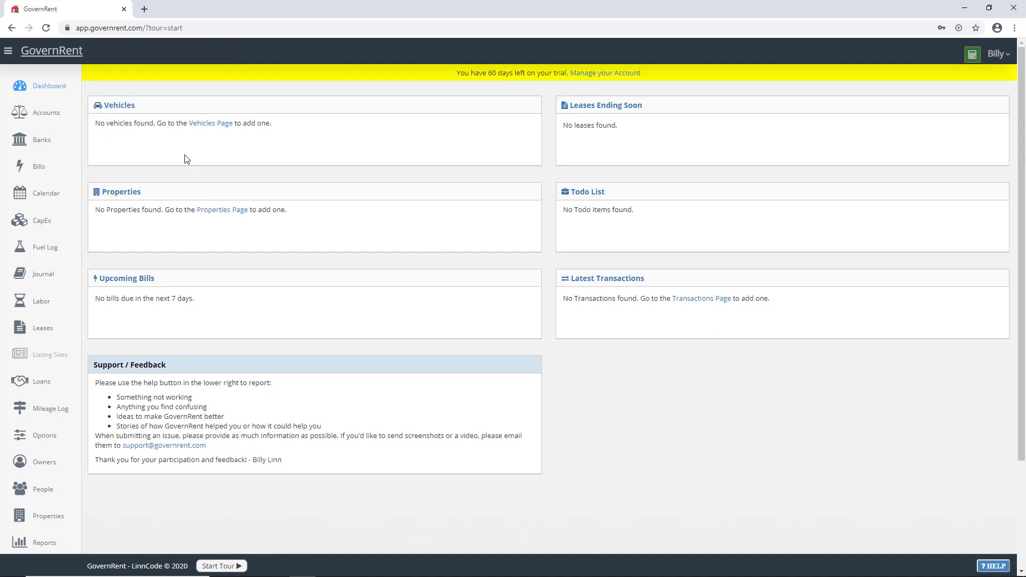
pyautogui.click(131, 193)
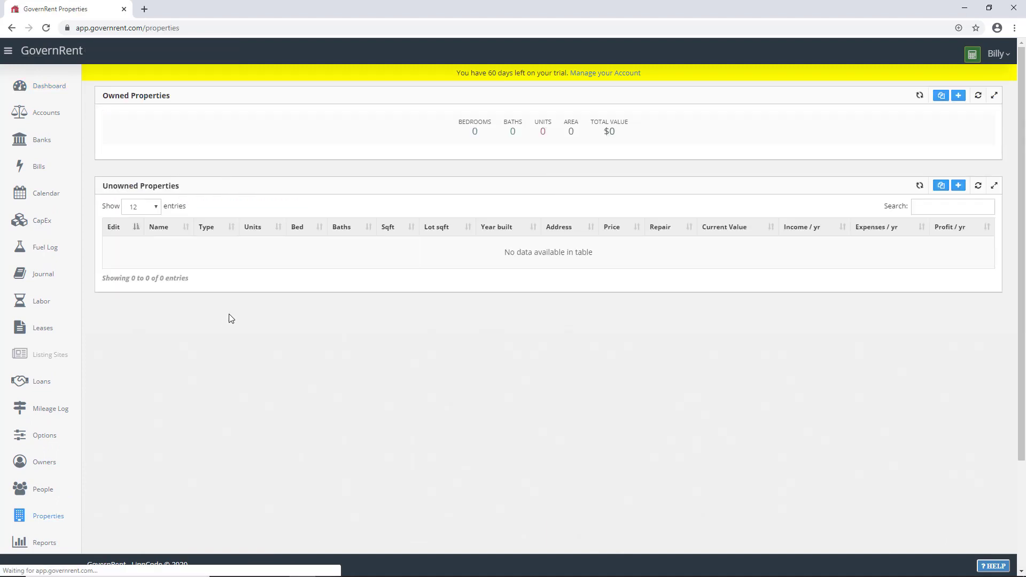
# Step: Start a new owned property named Runny Brook, Multi-Family, owned by Wetstone Properties LLC
pyautogui.click(959, 97)
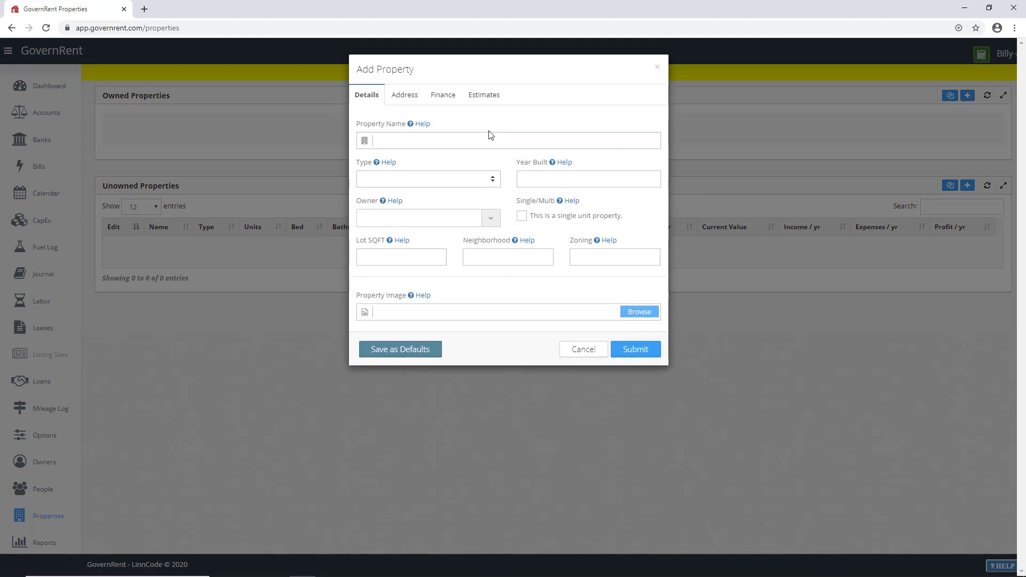
pyautogui.click(410, 141)
pyautogui.click(398, 140)
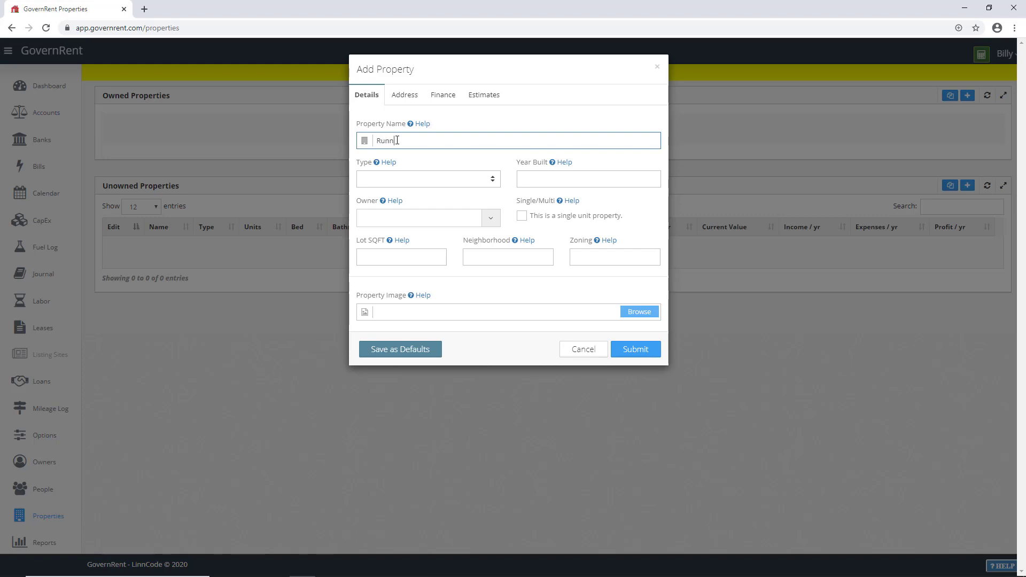
pyautogui.write('Runny Brook Apts')
pyautogui.click(382, 179)
pyautogui.click(379, 210)
pyautogui.click(378, 218)
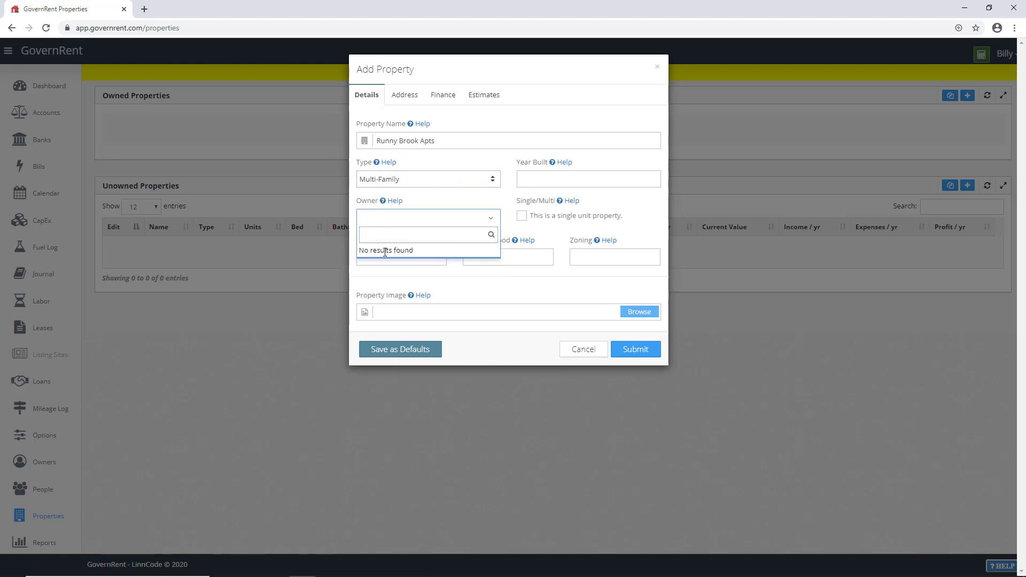
pyautogui.write('W')
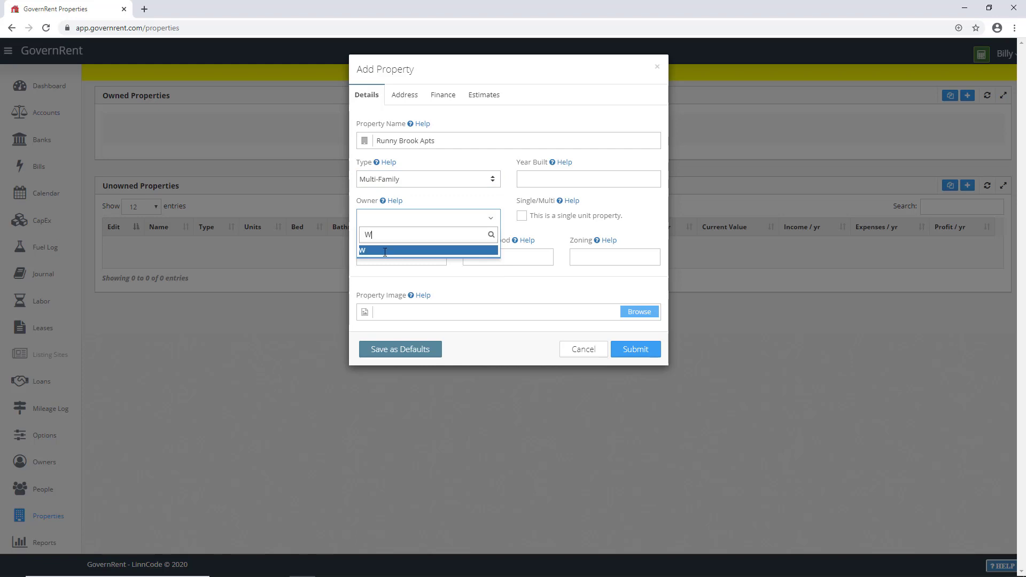
pyautogui.write('ets')
pyautogui.press('BackSpace')
pyautogui.write('tstone Properties LLC')
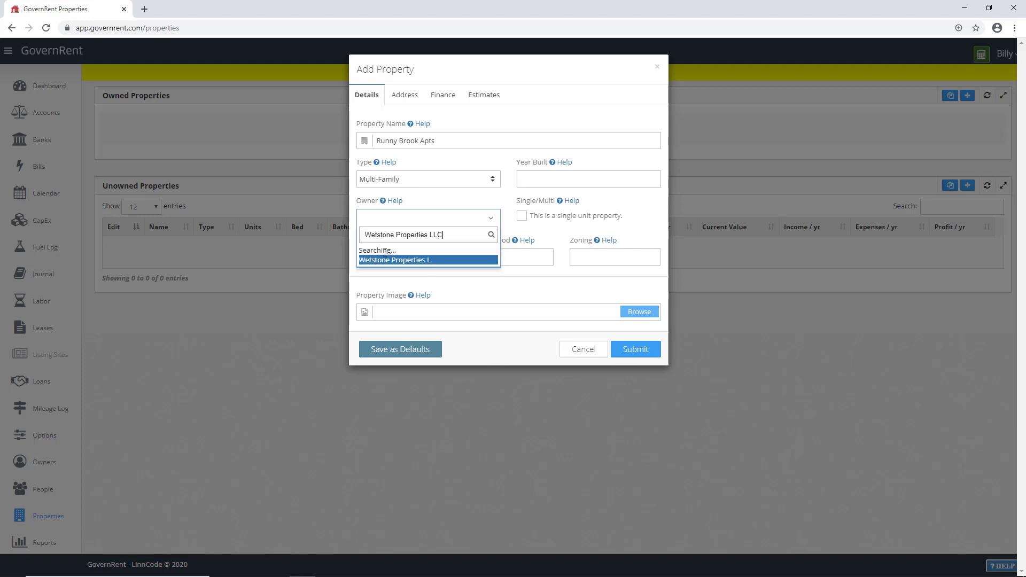
pyautogui.click(385, 251)
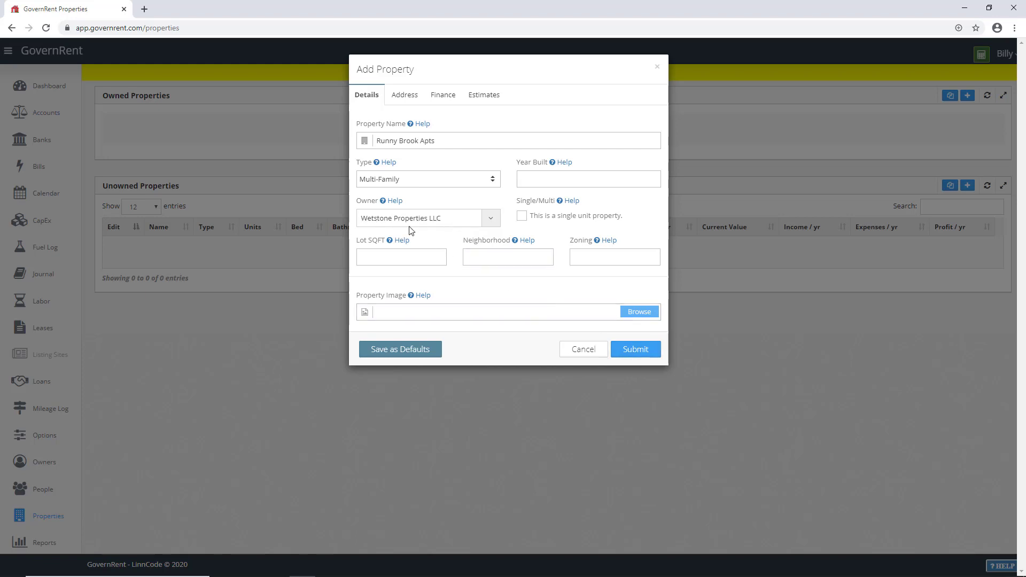
pyautogui.click(428, 257)
# Step: Attach the Timber house.png photo and submit the property
pyautogui.click(640, 315)
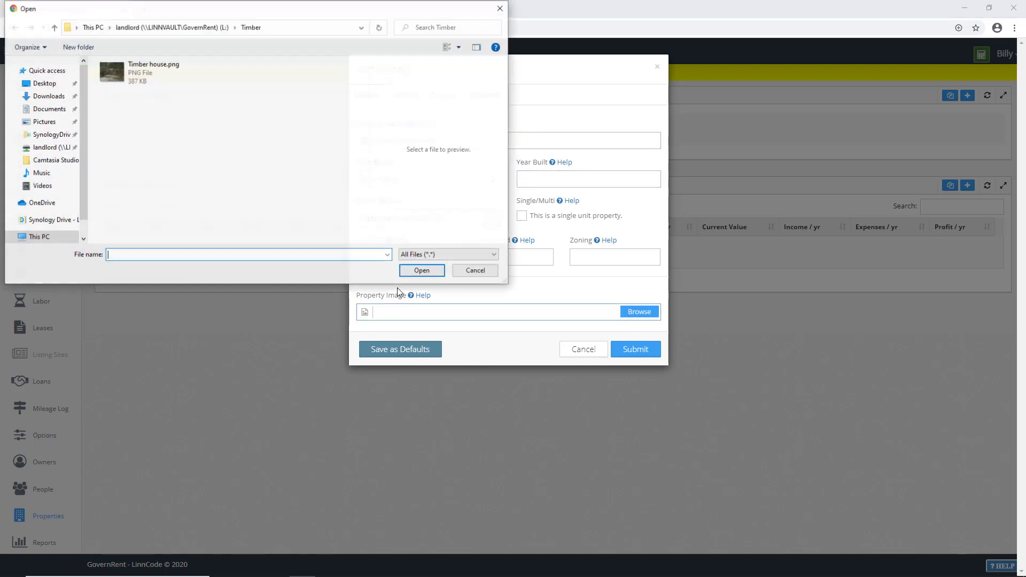
pyautogui.click(124, 84)
pyautogui.click(423, 272)
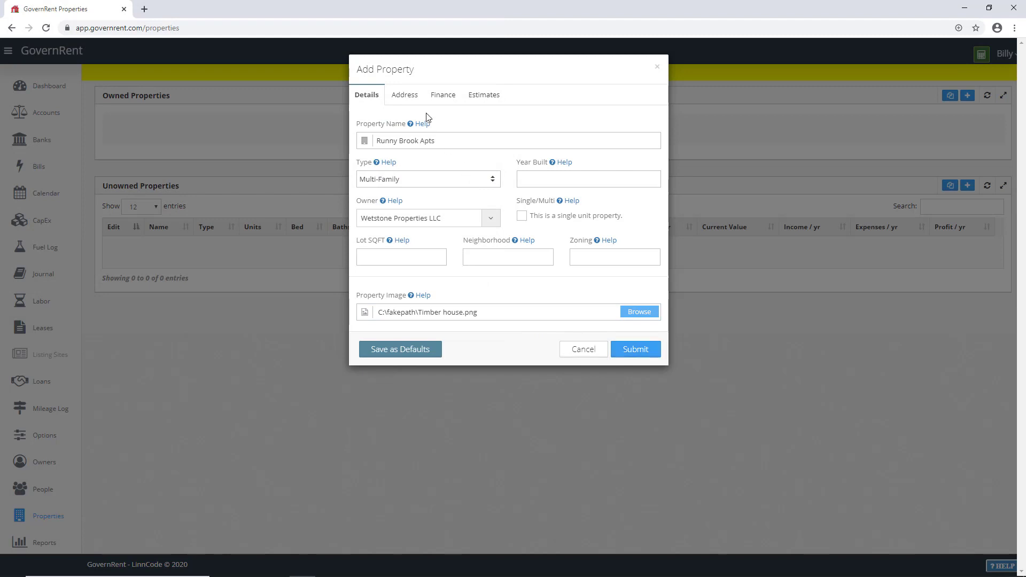
pyautogui.click(636, 350)
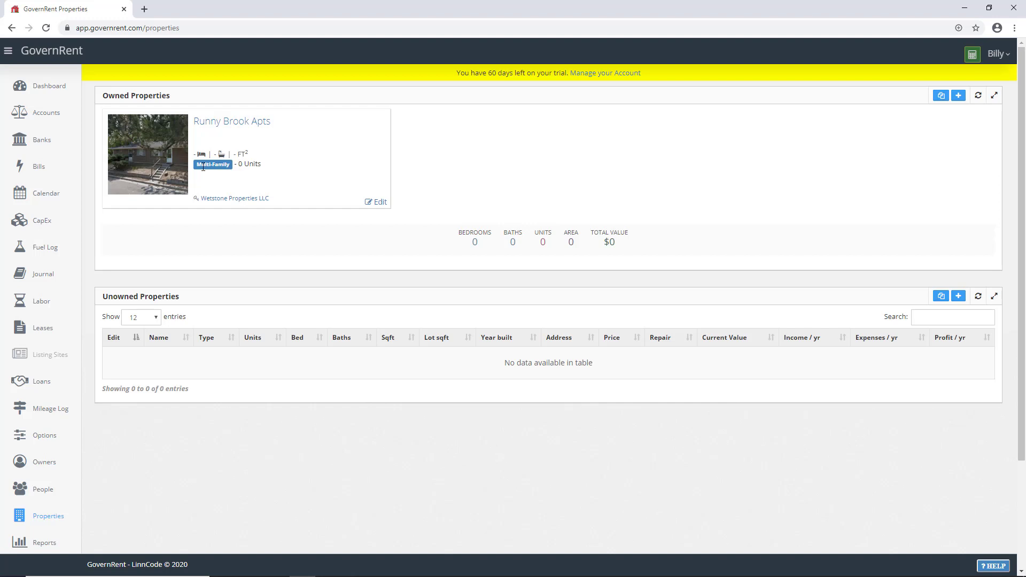
# Step: Open the Runny Brook Apts page and add a Units section to it
pyautogui.click(223, 125)
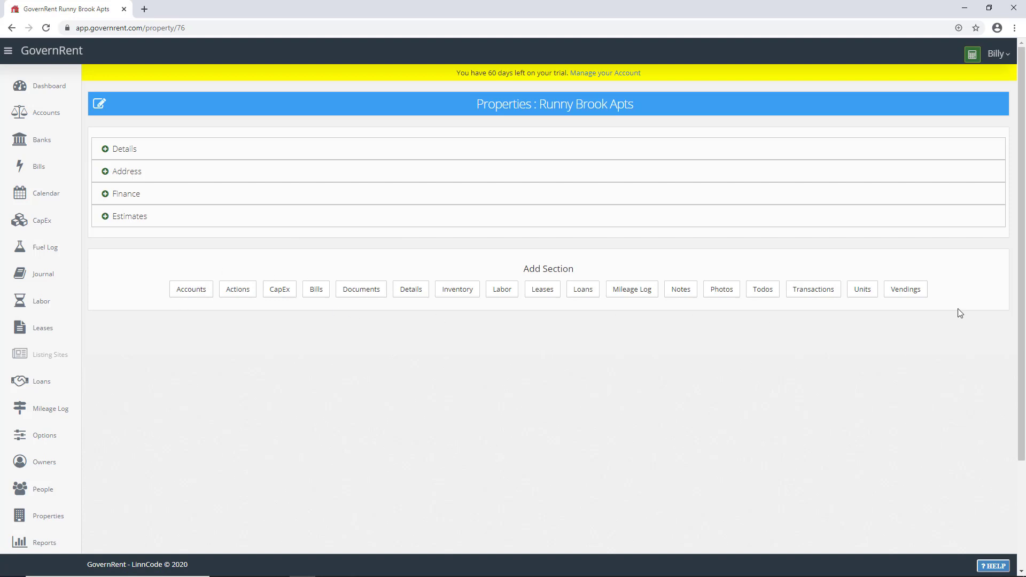
pyautogui.click(864, 290)
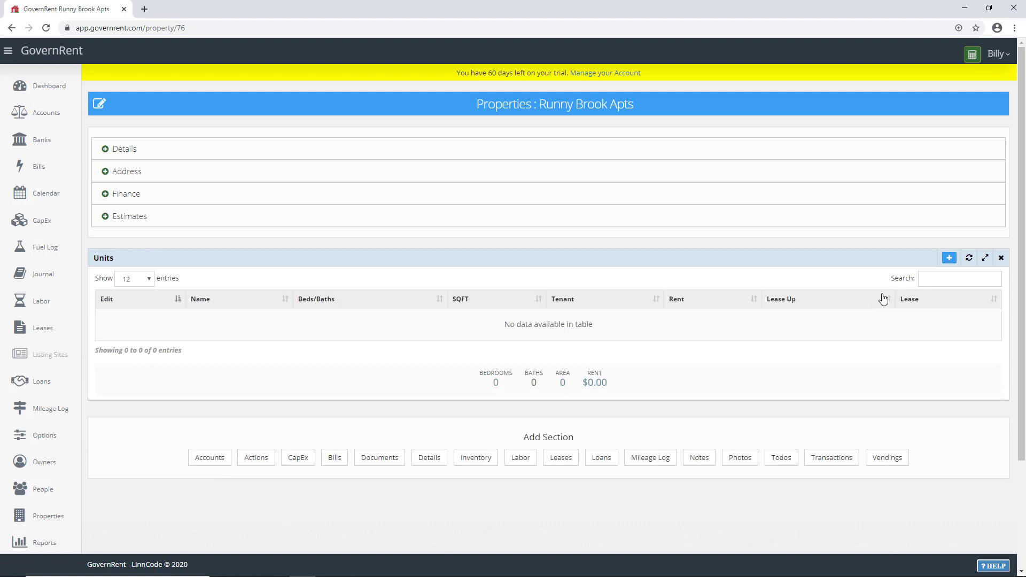
# Step: Add Unit B with 2 beds, 1 bath and 1000 sq ft
pyautogui.click(949, 259)
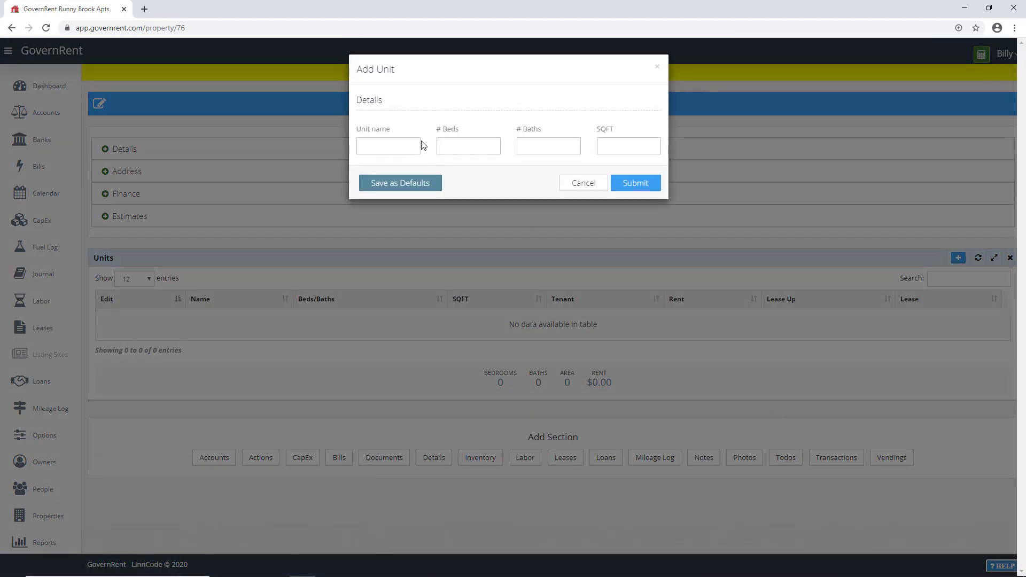
pyautogui.click(411, 145)
pyautogui.press('Tab')
pyautogui.press('Tab')
pyautogui.write('1')
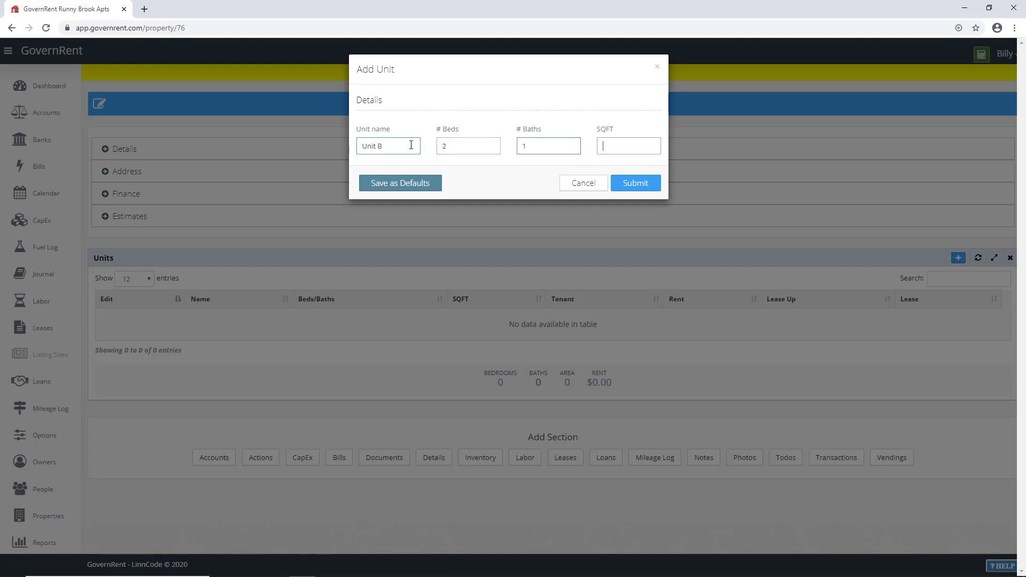
pyautogui.press('Tab')
pyautogui.write('100')
pyautogui.click(636, 187)
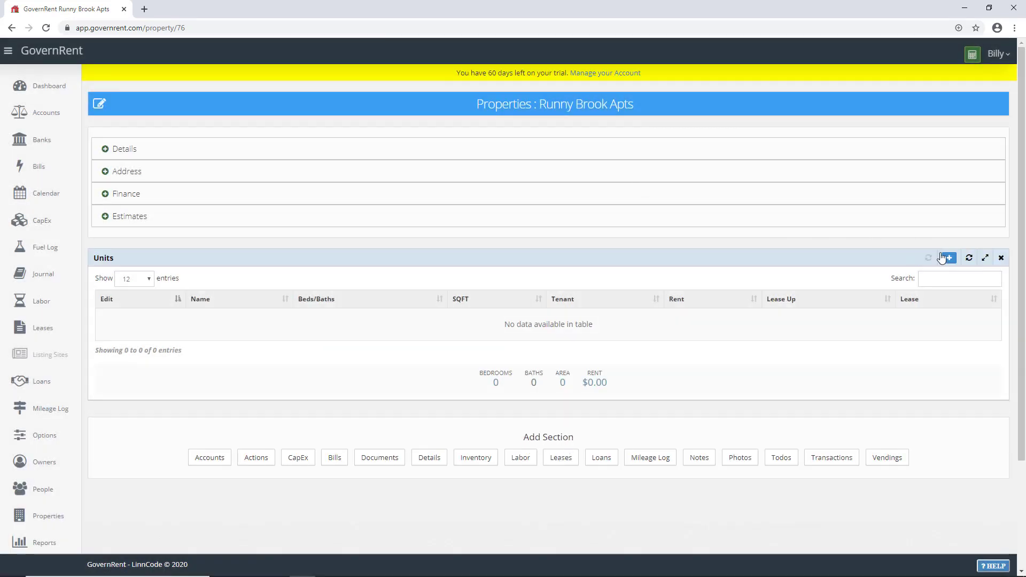
# Step: Add Unit A with 2 beds, 1 bath and 1000 sq ft, then open its page
pyautogui.click(943, 259)
pyautogui.click(373, 147)
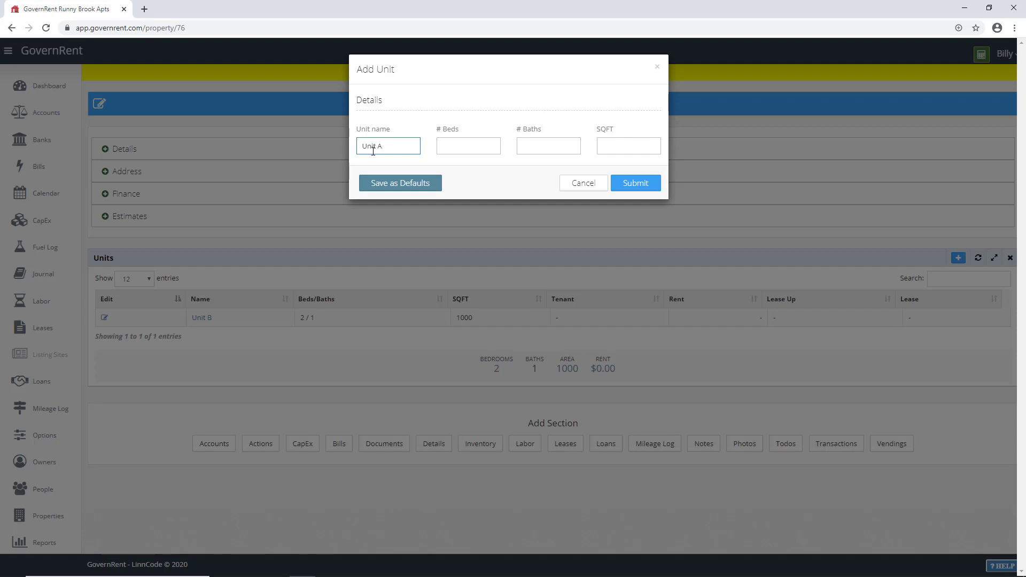
pyautogui.write('Unit A')
pyautogui.click(441, 147)
pyautogui.write('1')
pyautogui.press('Tab')
pyautogui.write('1000')
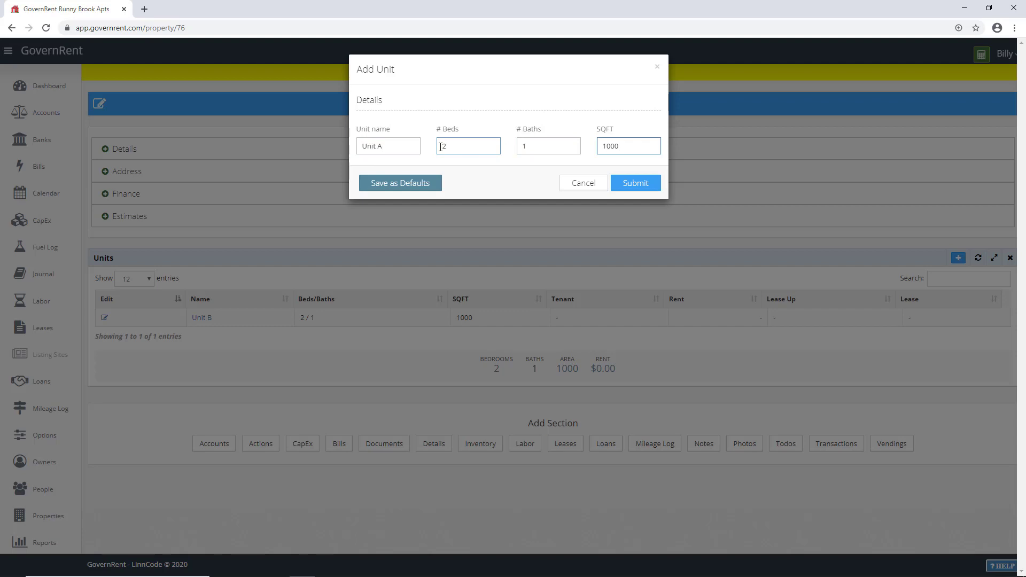
pyautogui.click(625, 184)
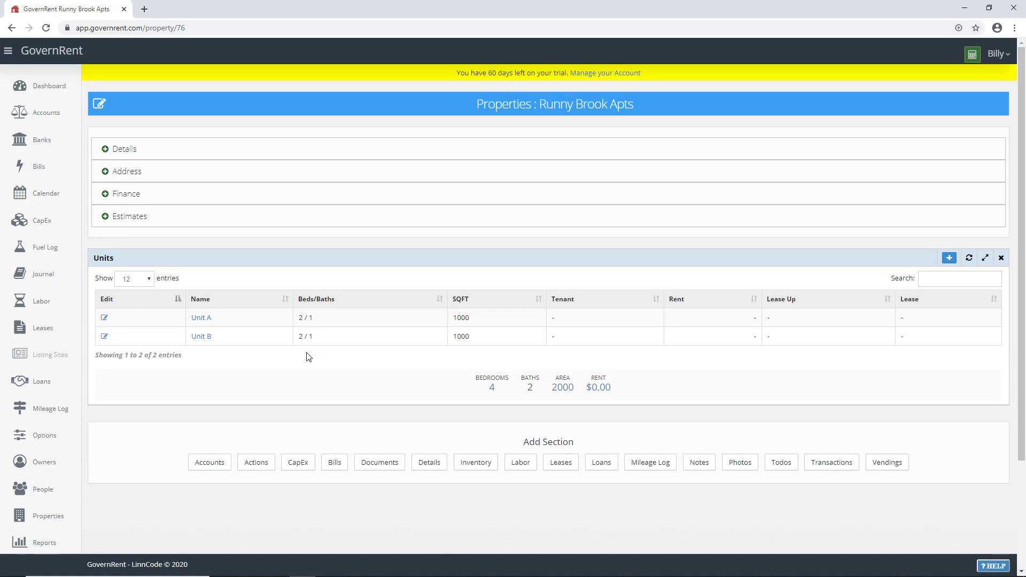
pyautogui.click(201, 318)
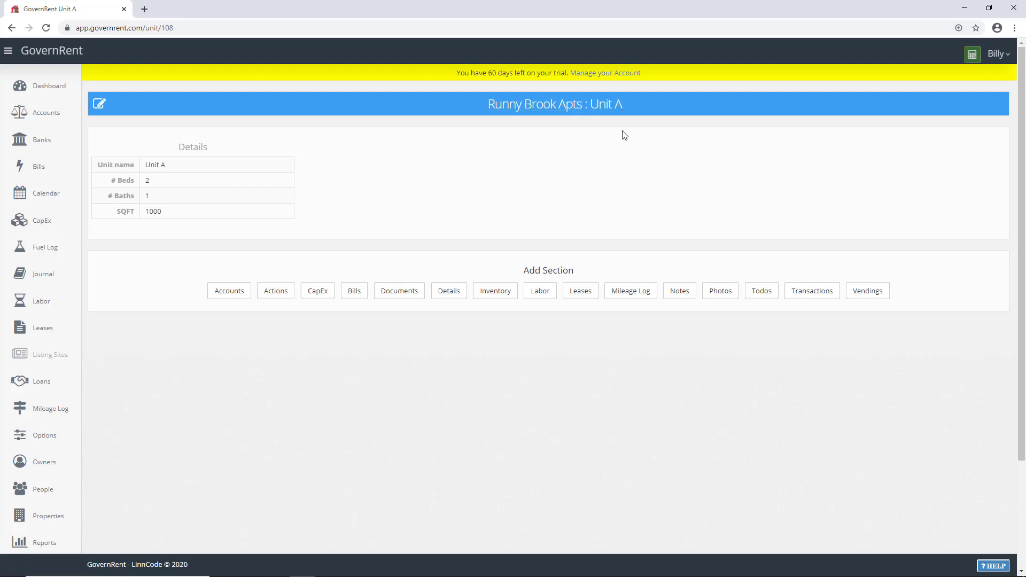
# Step: Add a Leases section and begin a lease for the tenant with $1,000 deposit and $1,000 rent
pyautogui.click(577, 299)
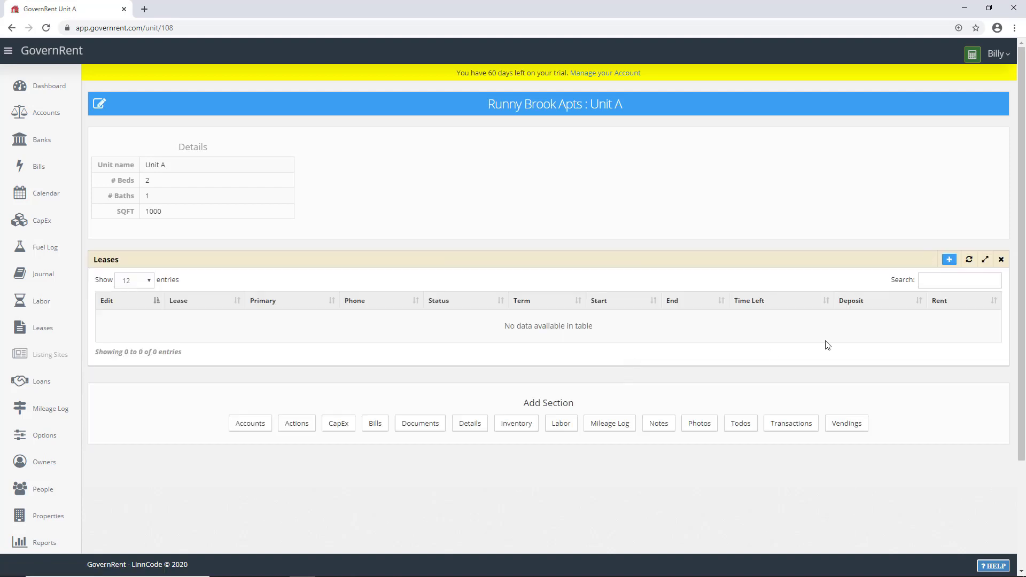
pyautogui.click(949, 260)
pyautogui.click(401, 147)
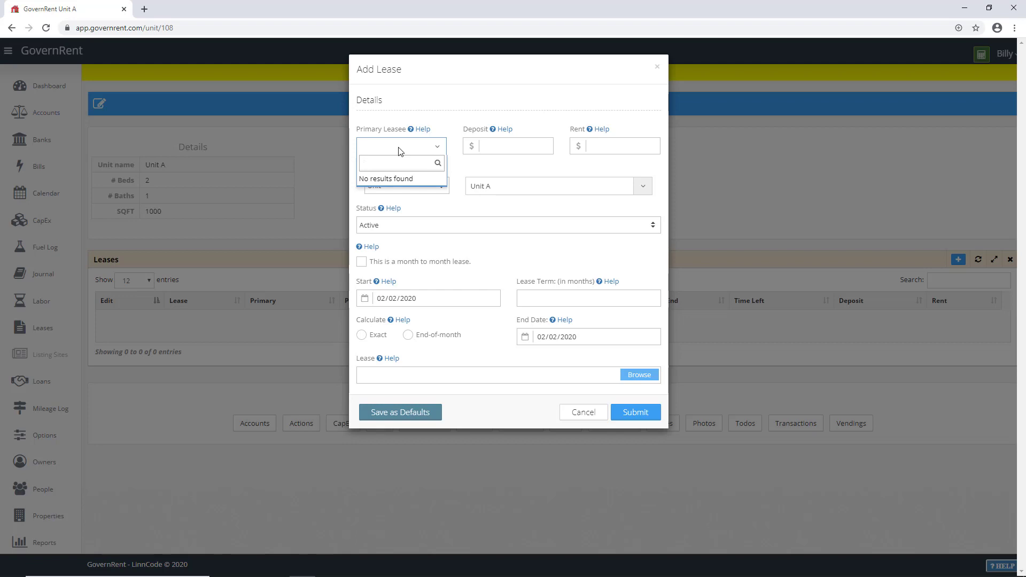
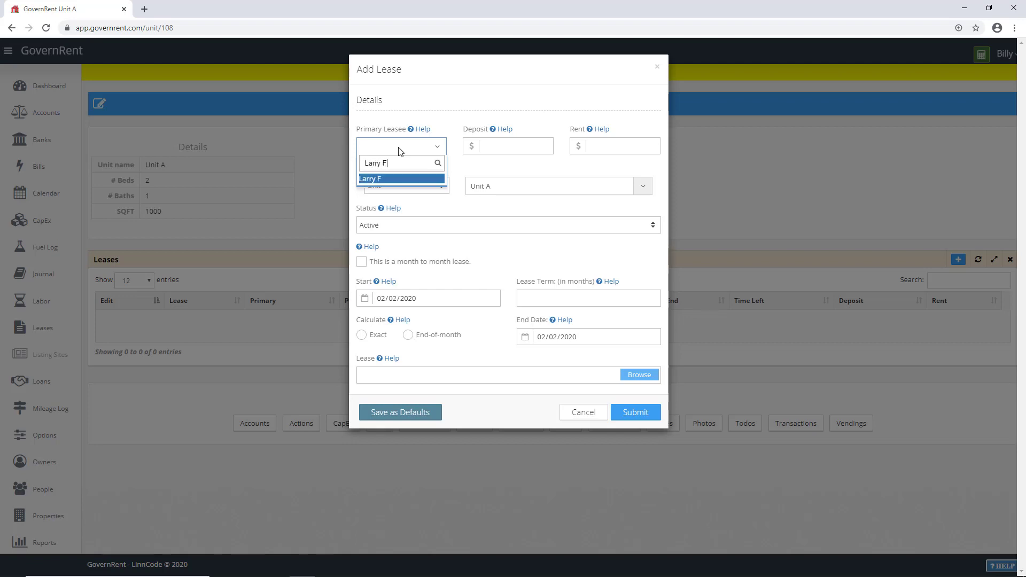
pyautogui.click(373, 179)
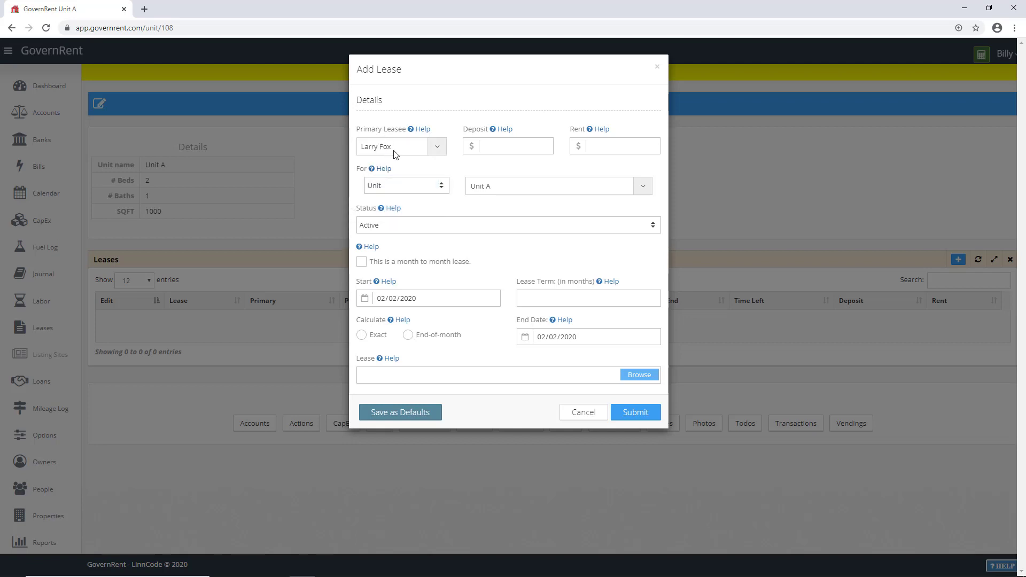
pyautogui.click(496, 145)
pyautogui.press('Tab')
pyautogui.write('10')
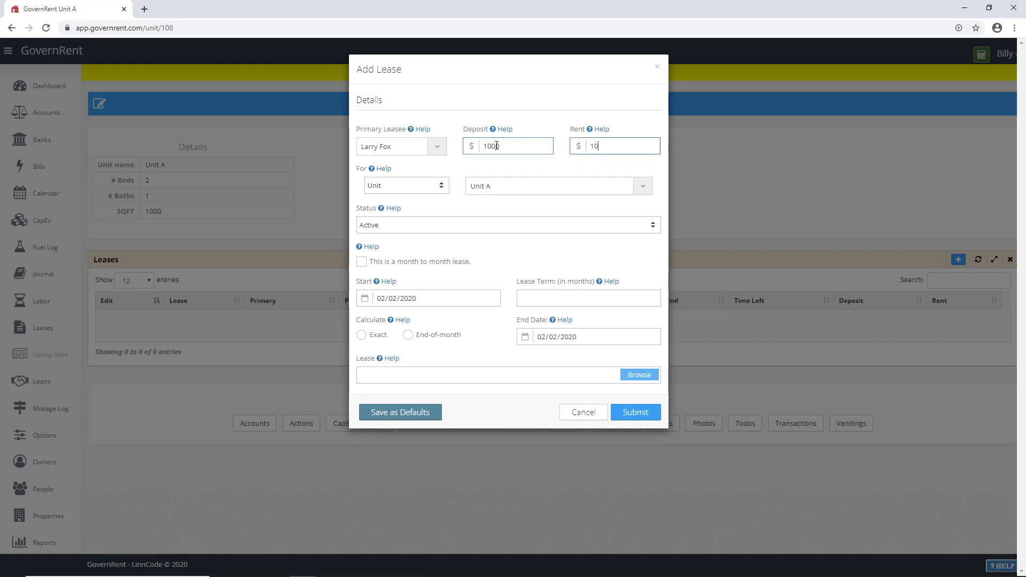
pyautogui.write('00')
# Step: Set the lease start to 01/01/2020 with a 12-month term ending at month end, and save
pyautogui.click(455, 298)
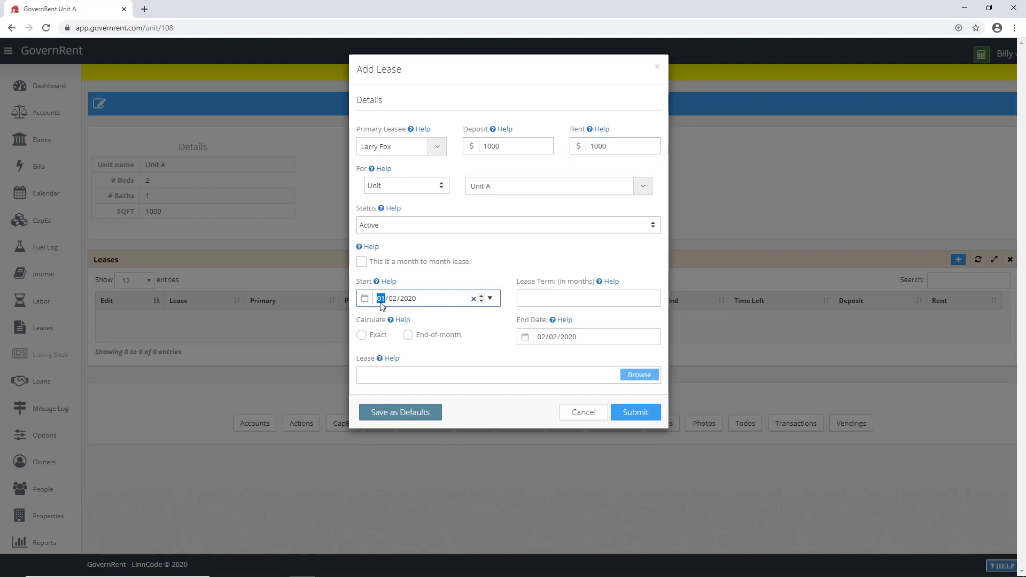
pyautogui.write('01')
pyautogui.click(554, 298)
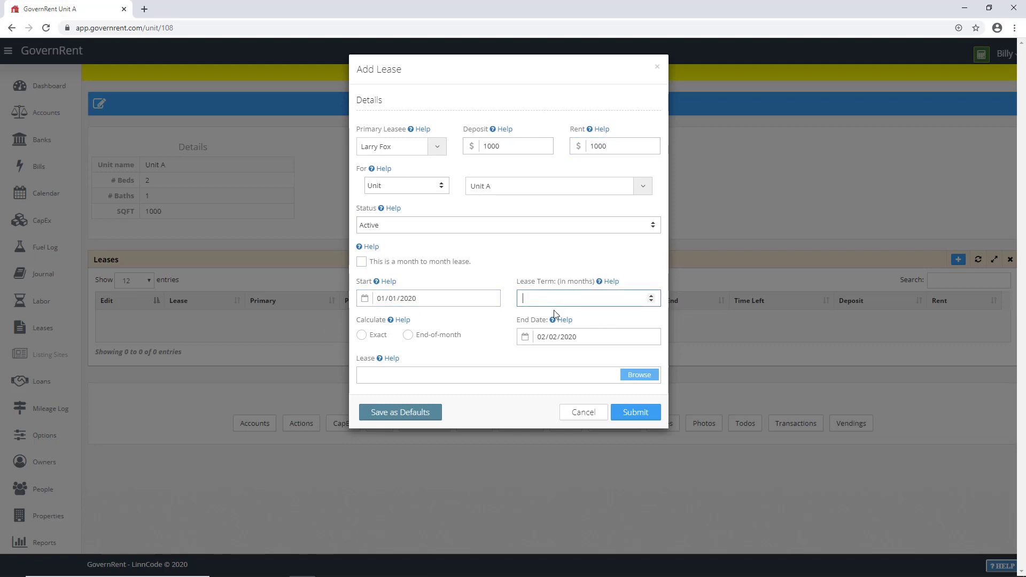
pyautogui.write('12')
pyautogui.click(411, 336)
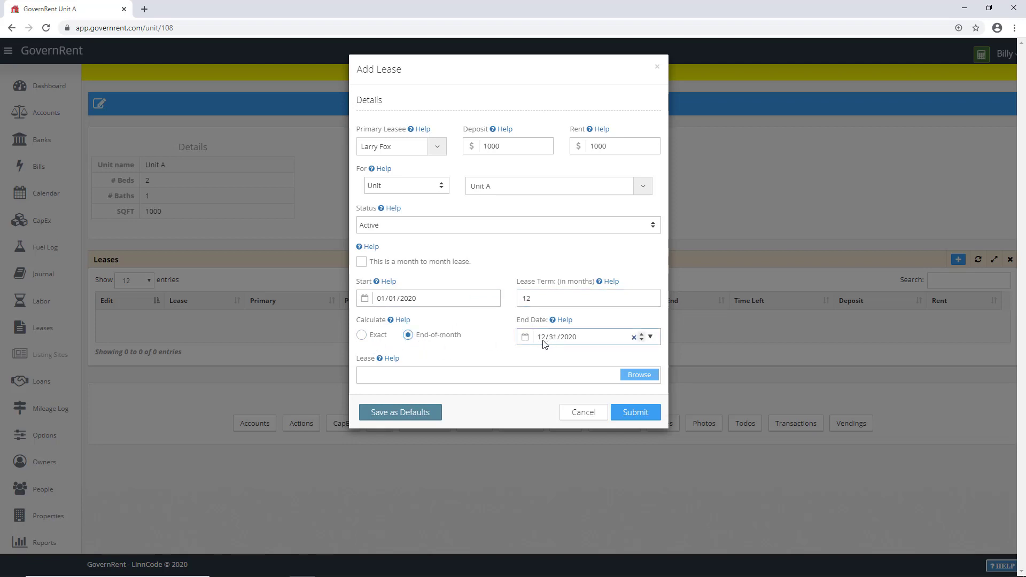
pyautogui.click(637, 413)
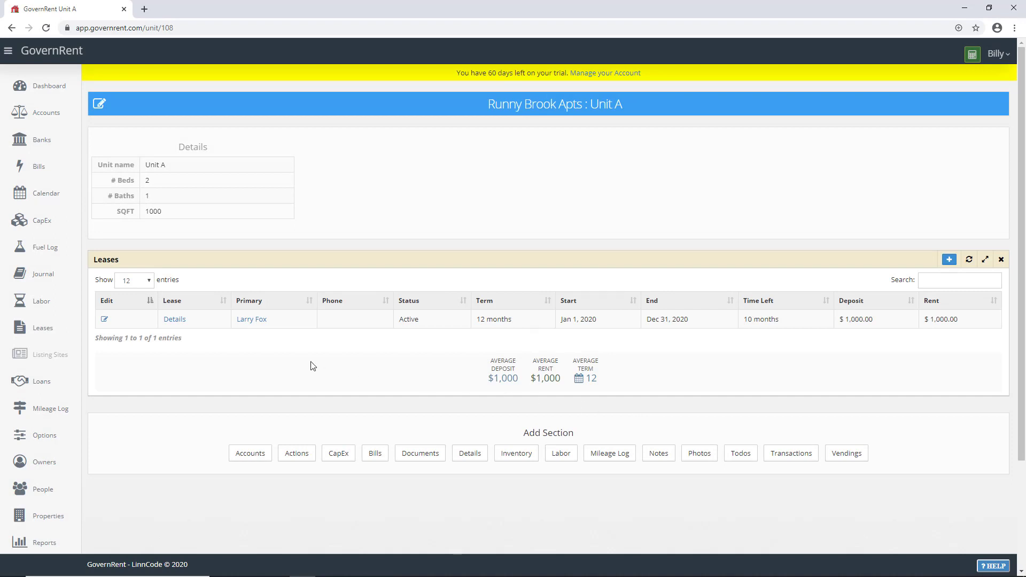
# Step: Open the lease's Details page and add a Transactions section
pyautogui.click(176, 320)
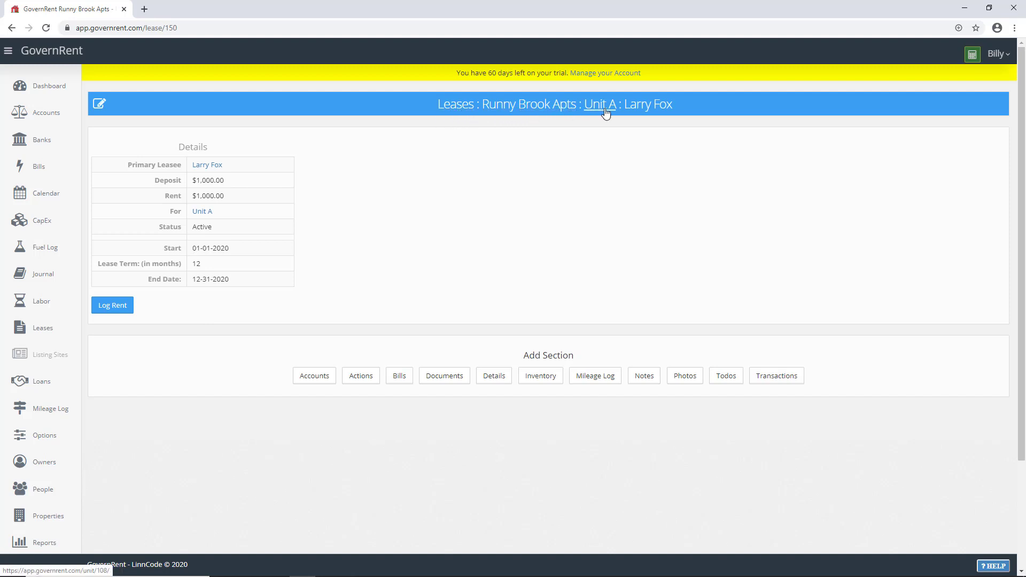
pyautogui.click(772, 377)
pyautogui.scroll(-2, 770, 381)
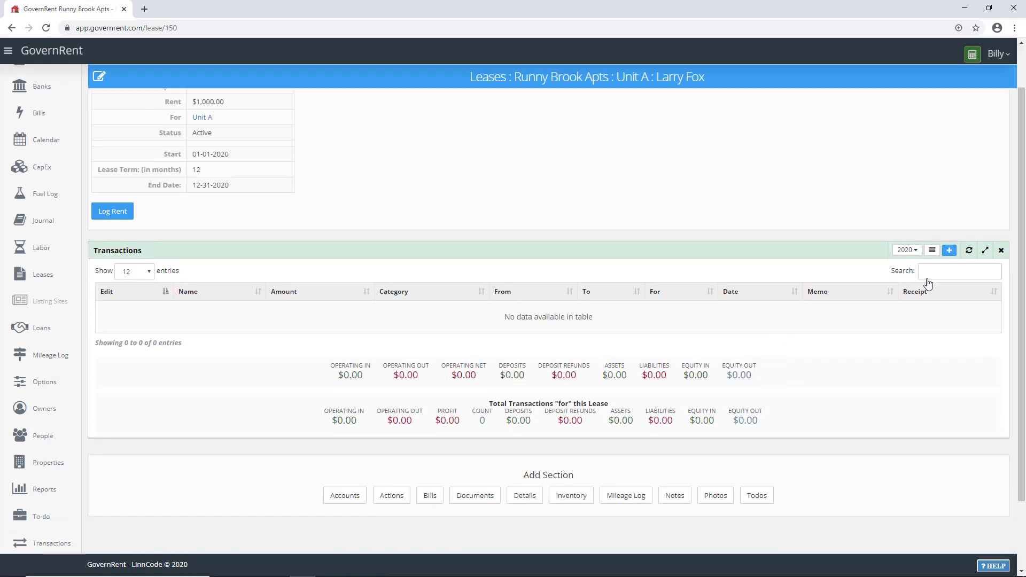
# Step: Start a new transaction named Deposit for 1000, paid by Check
pyautogui.click(951, 251)
pyautogui.click(395, 145)
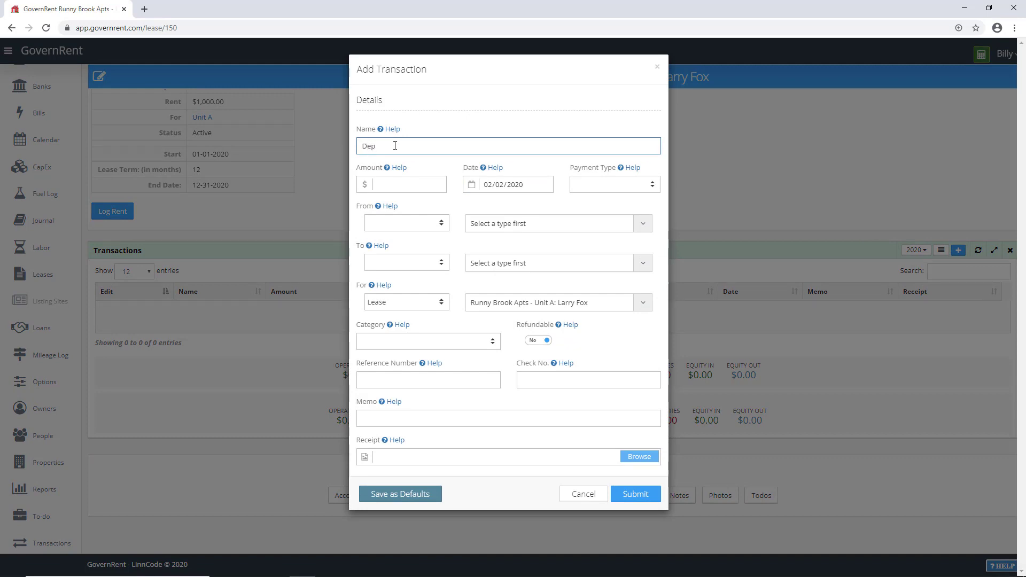
pyautogui.write('Depot')
pyautogui.click(398, 180)
pyautogui.write('1000')
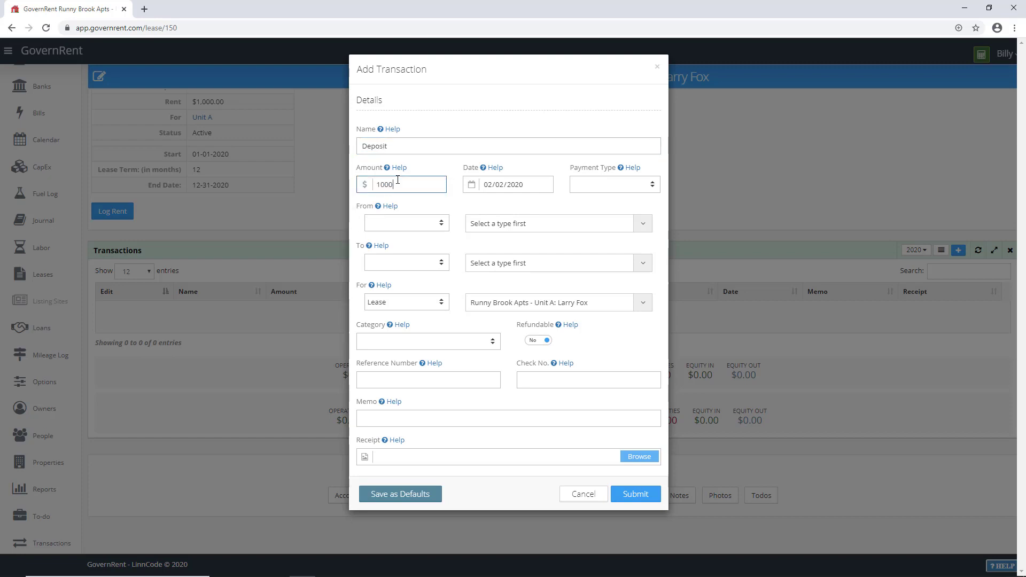
pyautogui.click(580, 193)
pyautogui.click(603, 232)
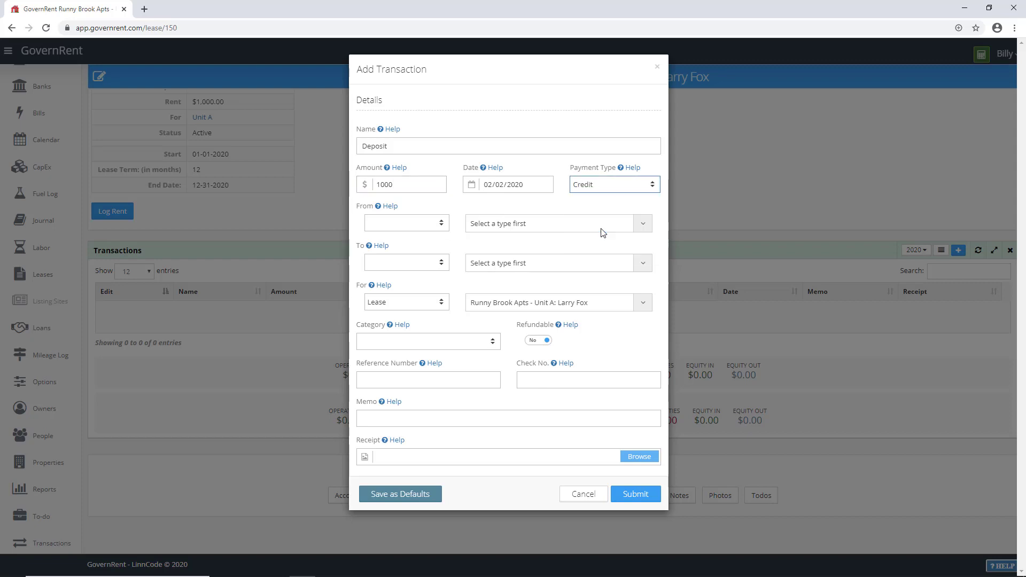
pyautogui.click(611, 191)
pyautogui.click(605, 234)
# Step: Set the payer to the tenant and the recipient to the WP Checking account
pyautogui.click(412, 226)
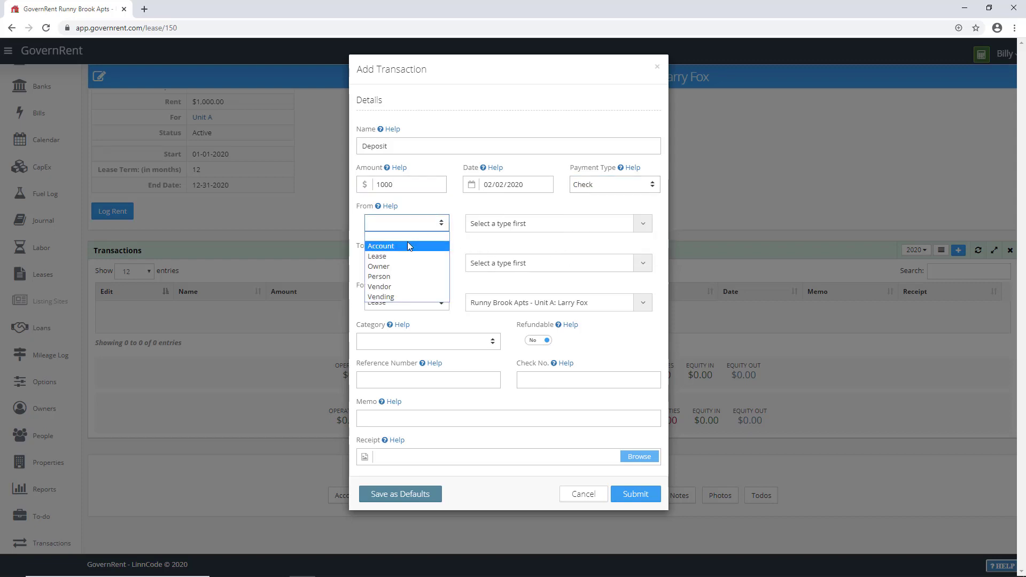
pyautogui.click(407, 276)
pyautogui.click(523, 224)
pyautogui.write('L')
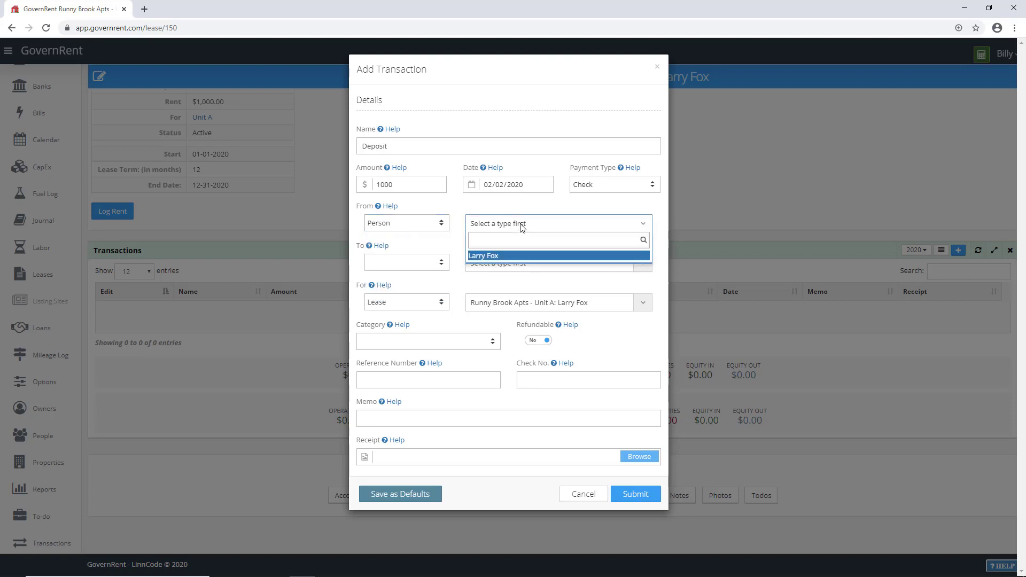
pyautogui.press('Return')
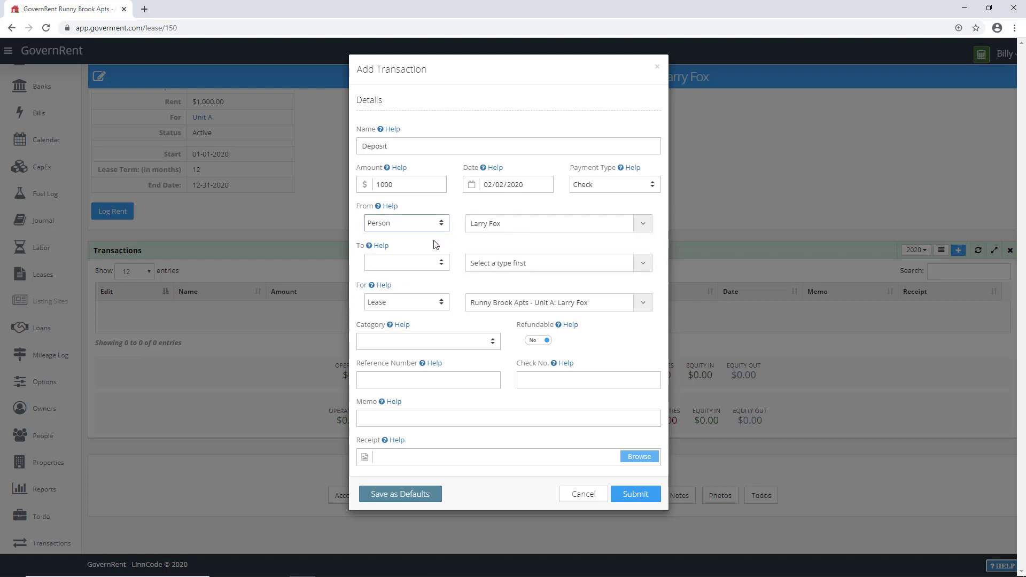
pyautogui.click(407, 262)
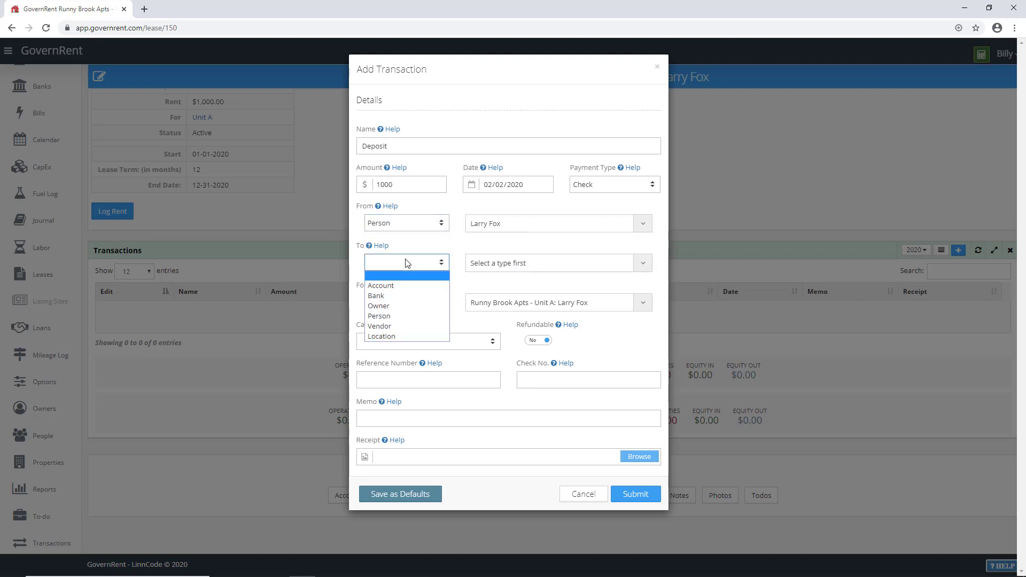
pyautogui.click(398, 284)
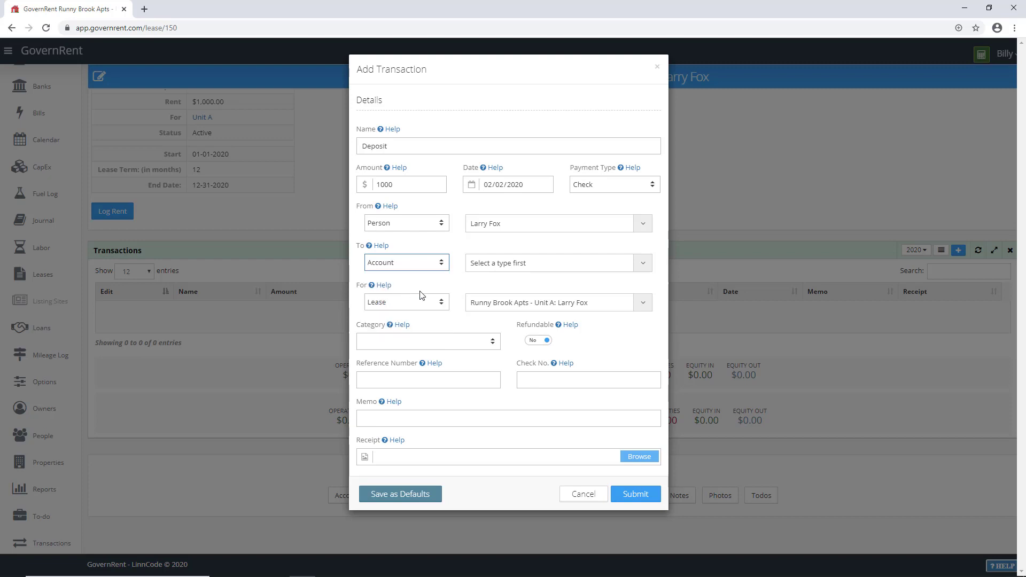
pyautogui.click(497, 265)
pyautogui.write('W')
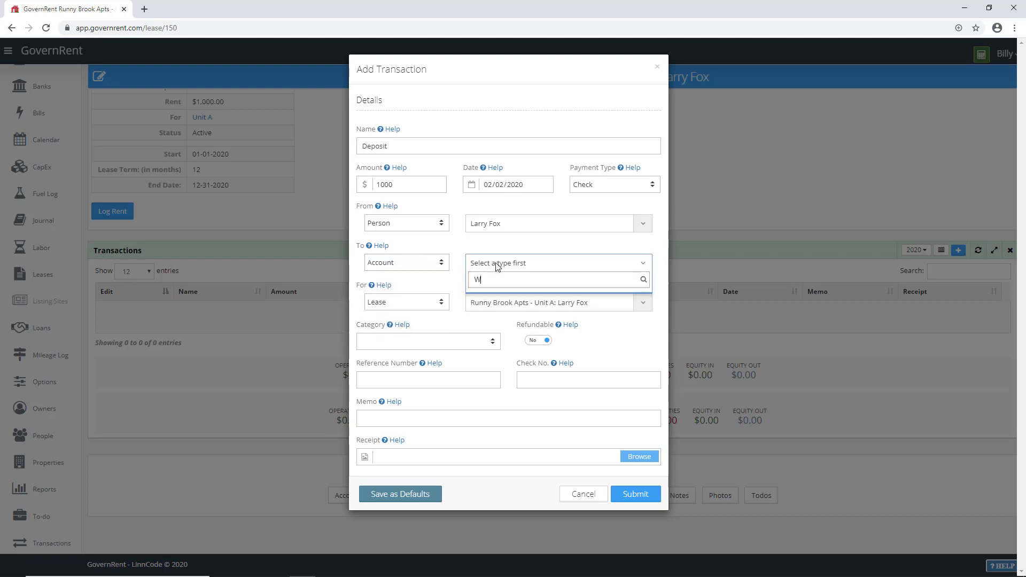
pyautogui.write('P')
pyautogui.press('BackSpace')
pyautogui.write('P')
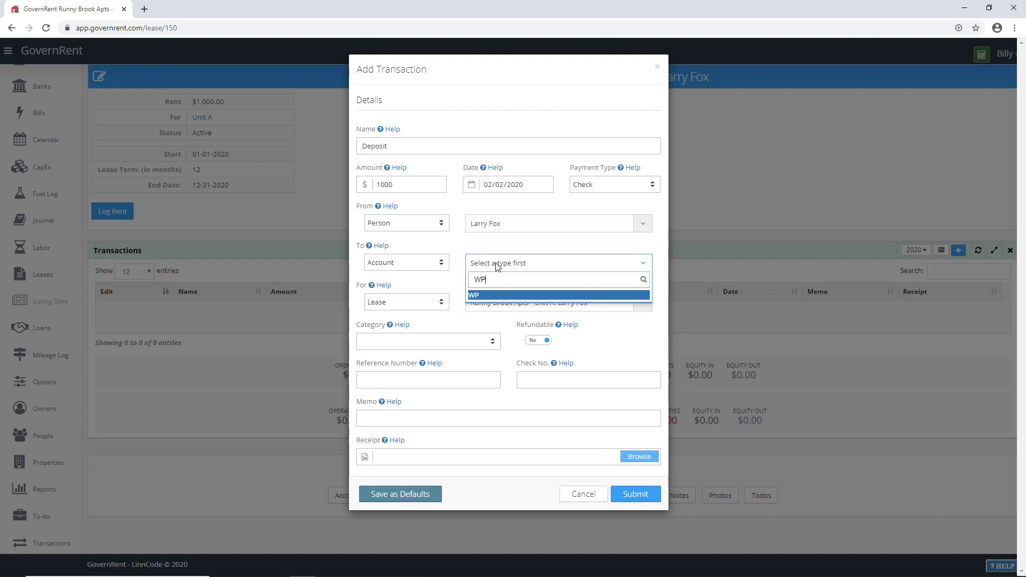
pyautogui.write(' Acc')
pyautogui.press('BackSpace')
pyautogui.press('BackSpace')
pyautogui.press('BackSpace')
pyautogui.write('Checking')
pyautogui.press('Return')
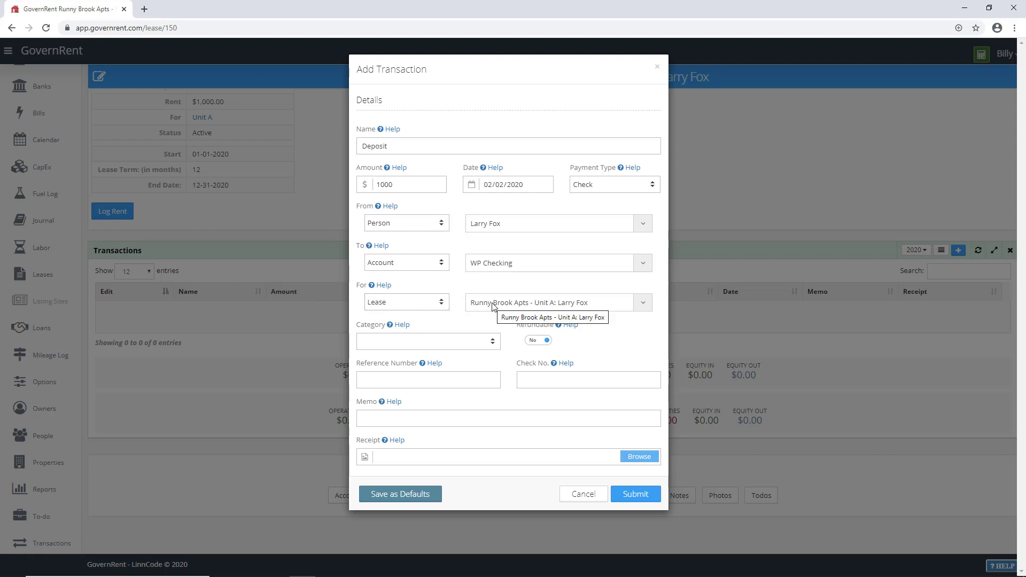
# Step: Categorise it as Security Deposit and save the transaction
pyautogui.click(397, 342)
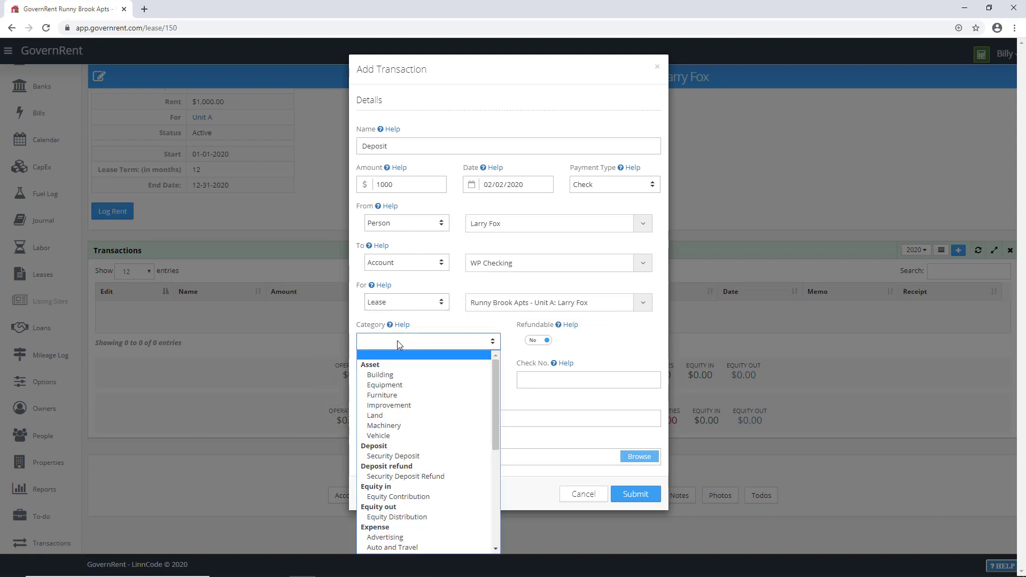
pyautogui.press('d')
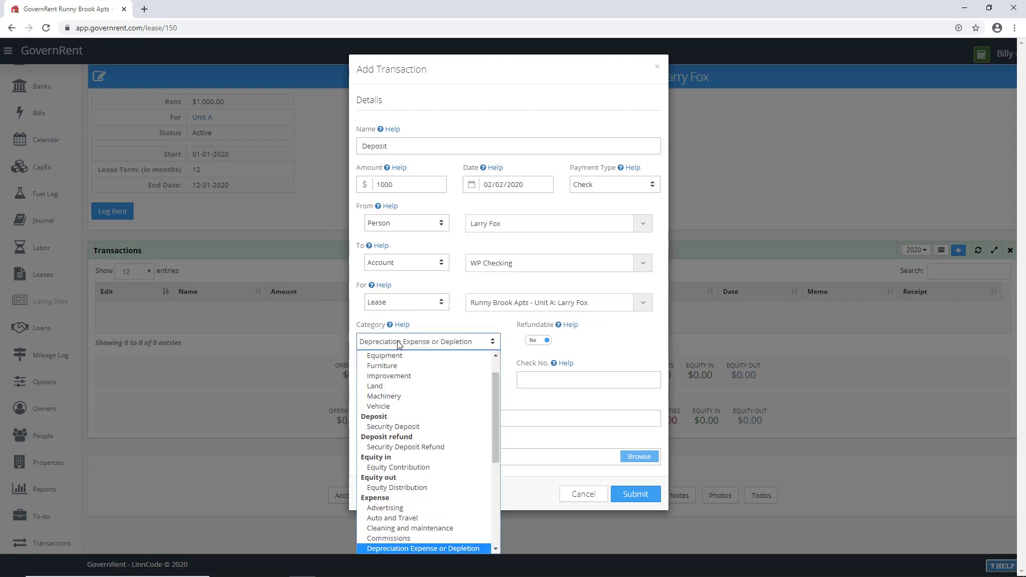
pyautogui.click(413, 428)
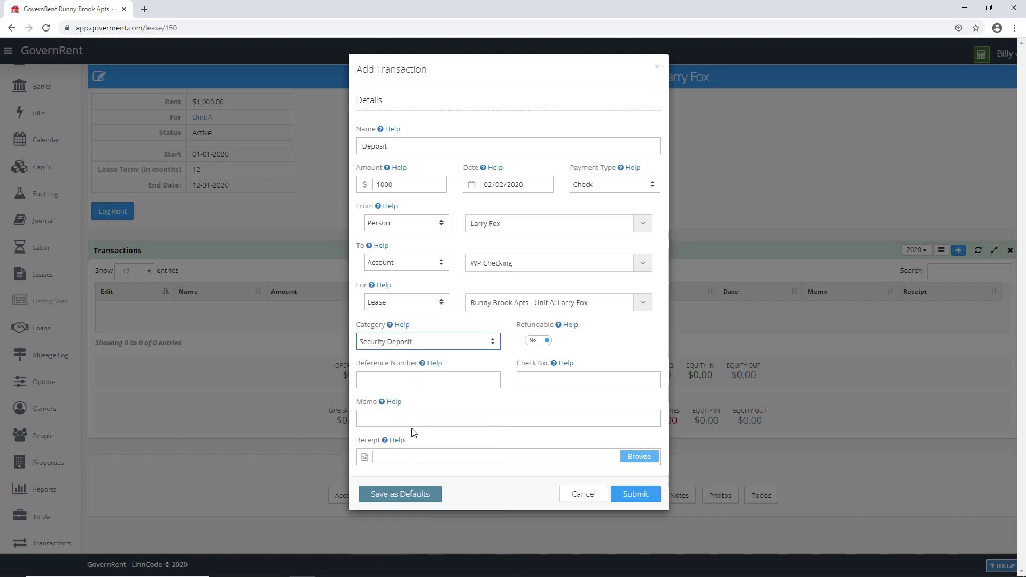
pyautogui.click(636, 494)
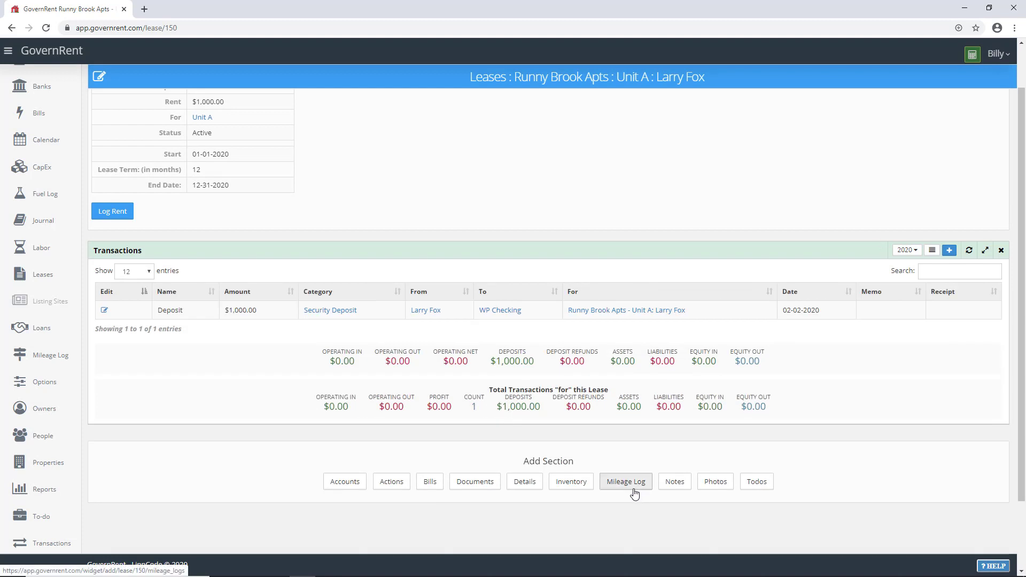
# Step: Use Log Rent to bring up a transaction prefilled as Feb 2020 Rent for $1000.00
pyautogui.moveTo(499, 361); pyautogui.dragTo(536, 364)
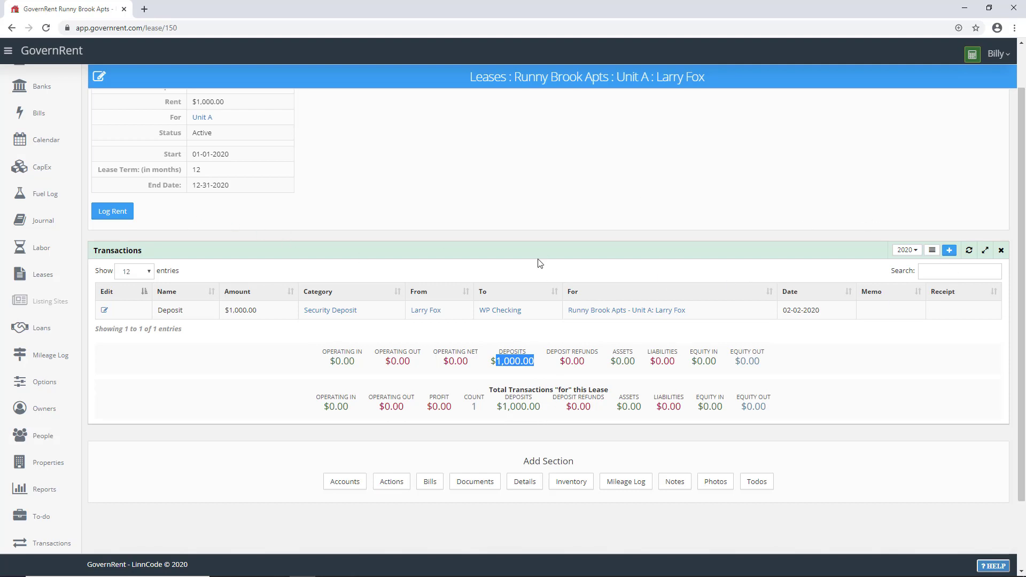
pyautogui.click(110, 215)
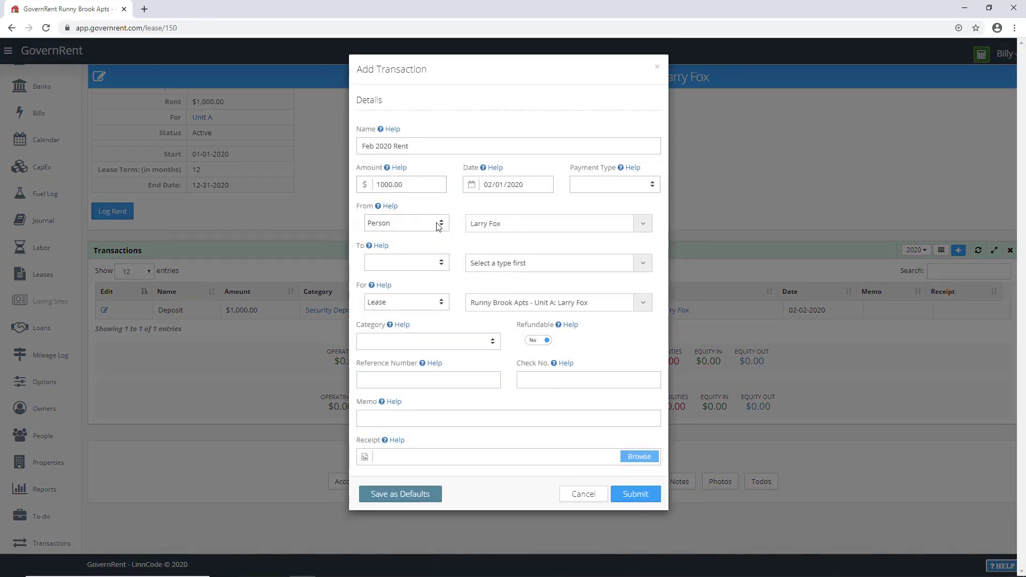
# Step: Rename the transaction to Jan 2020 Rent, paid by Check, dated in January
pyautogui.doubleClick(368, 146)
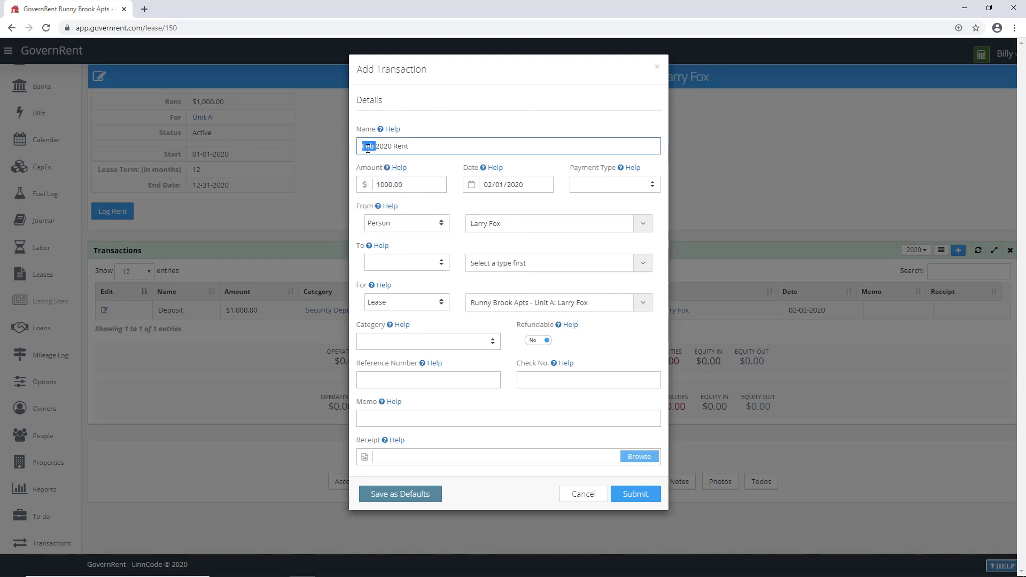
pyautogui.write('Jan')
pyautogui.click(572, 184)
pyautogui.click(595, 237)
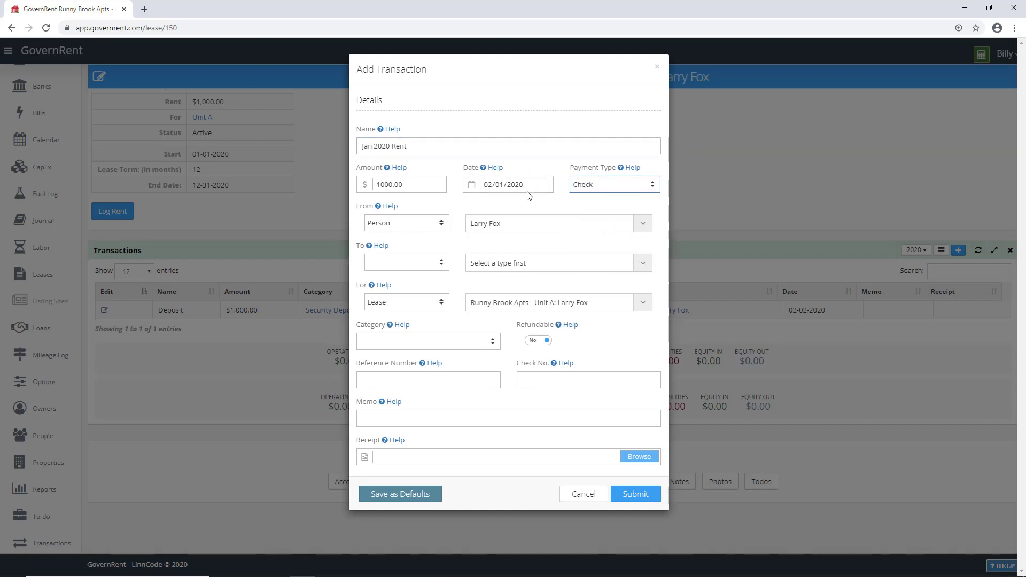
pyautogui.click(488, 185)
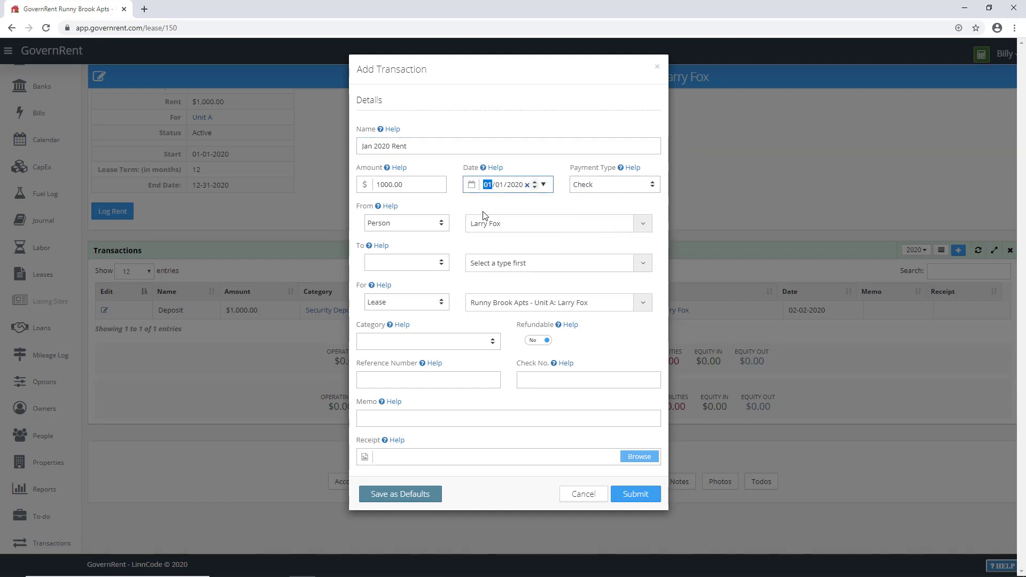
# Step: Direct the payment into the WP Checking account
pyautogui.click(412, 264)
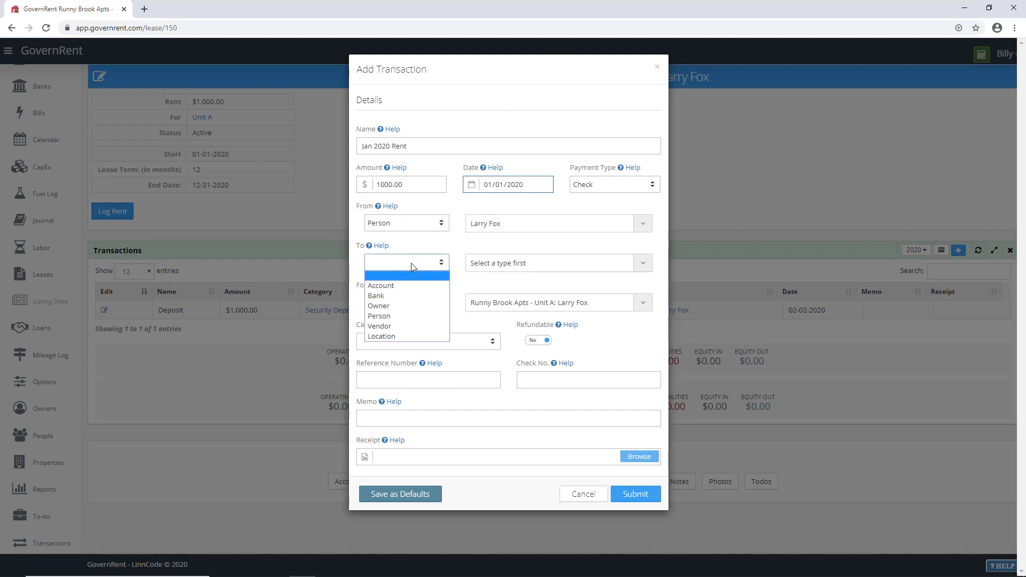
pyautogui.click(403, 285)
pyautogui.click(484, 263)
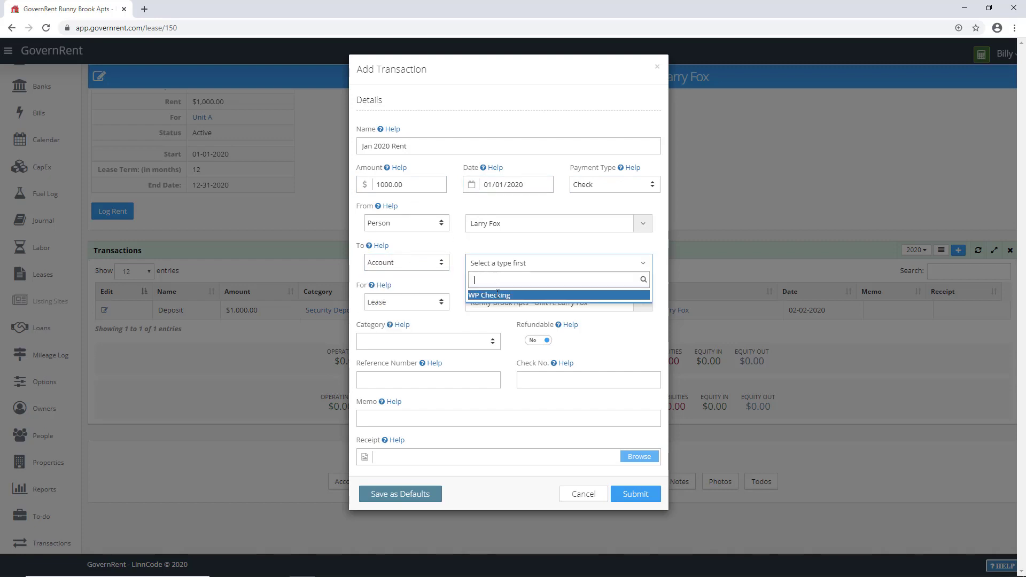
pyautogui.click(497, 295)
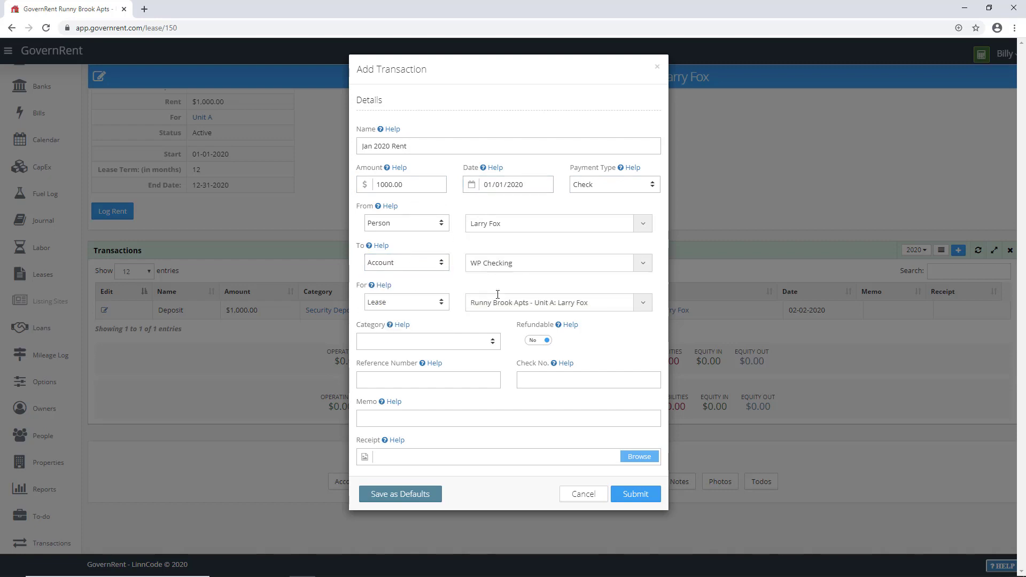
# Step: Categorise it as Rent and save the Jan 2020 Rent transaction
pyautogui.click(411, 342)
pyautogui.press('r')
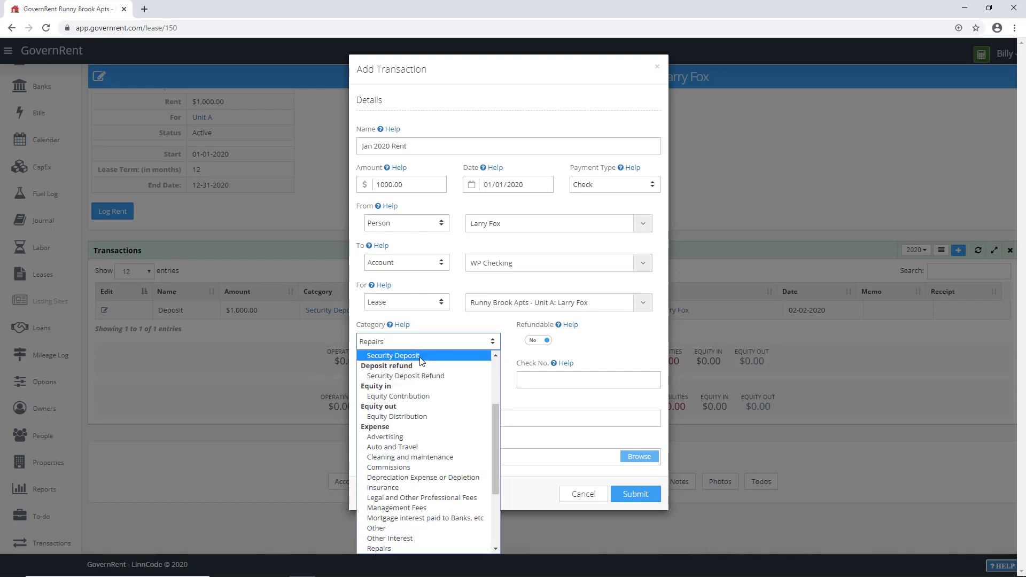
pyautogui.scroll(-2, 421, 362)
pyautogui.click(396, 487)
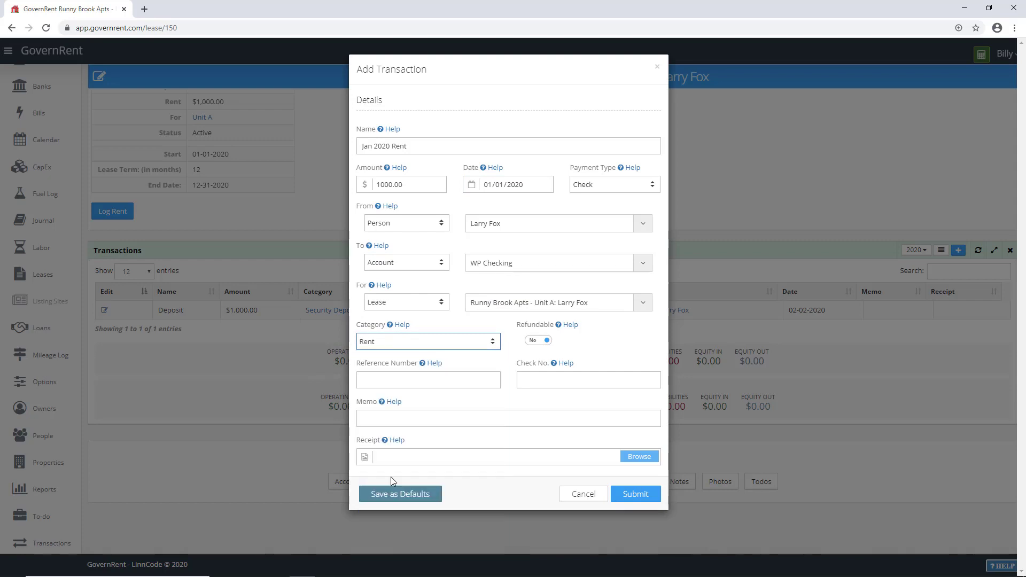
pyautogui.click(641, 496)
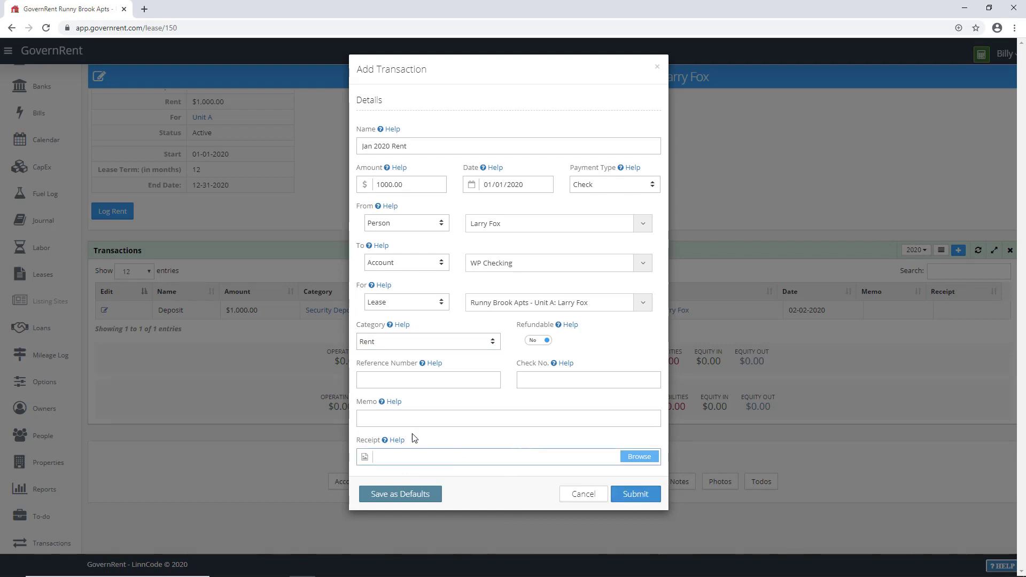
pyautogui.click(436, 413)
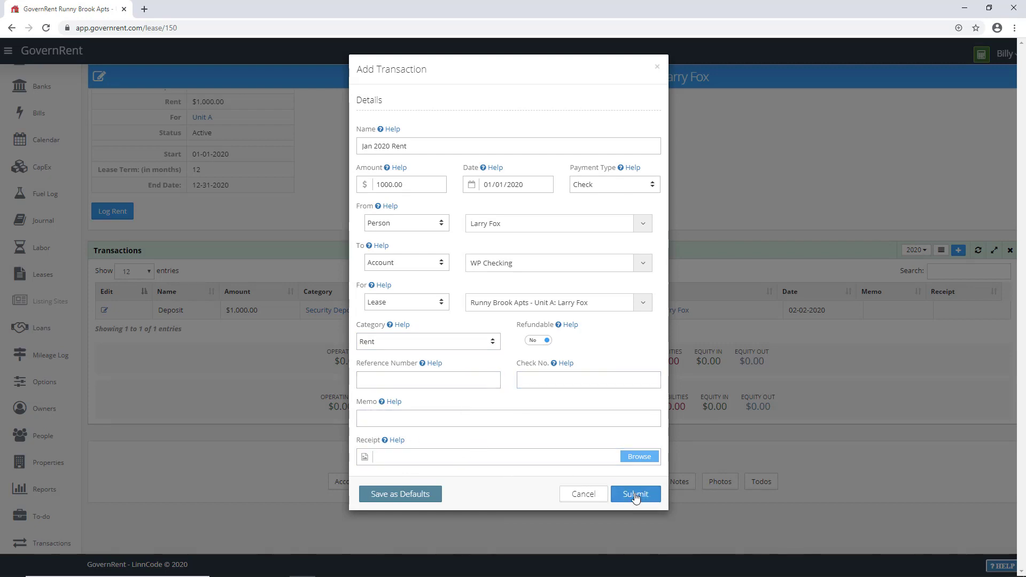
pyautogui.click(636, 495)
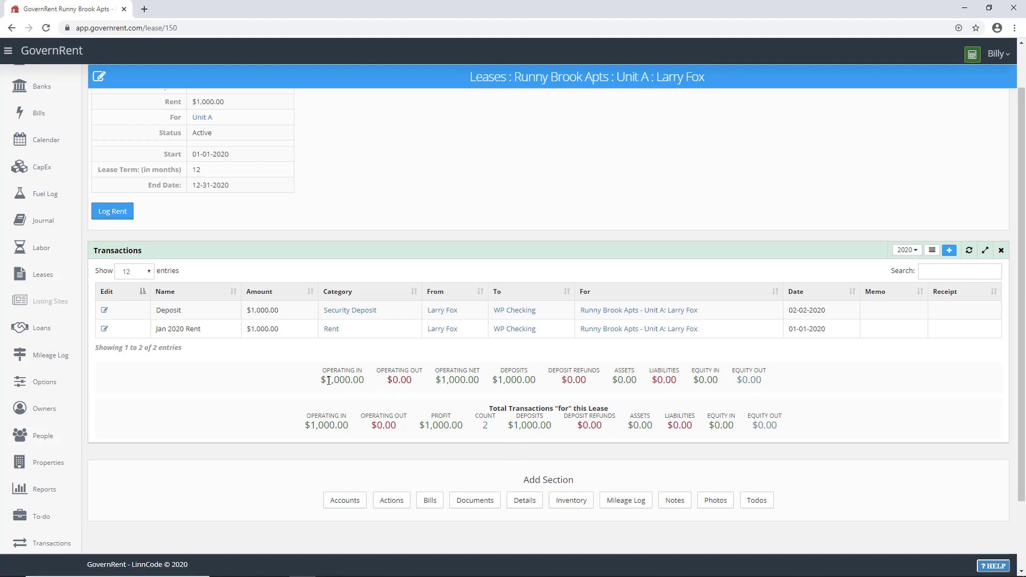
# Step: Review the lease's operating in, operating net and deposit totals, then go to Unit A
pyautogui.moveTo(322, 380); pyautogui.dragTo(359, 381)
pyautogui.moveTo(442, 381); pyautogui.dragTo(479, 380)
pyautogui.moveTo(498, 380); pyautogui.dragTo(536, 381)
pyautogui.click(633, 80)
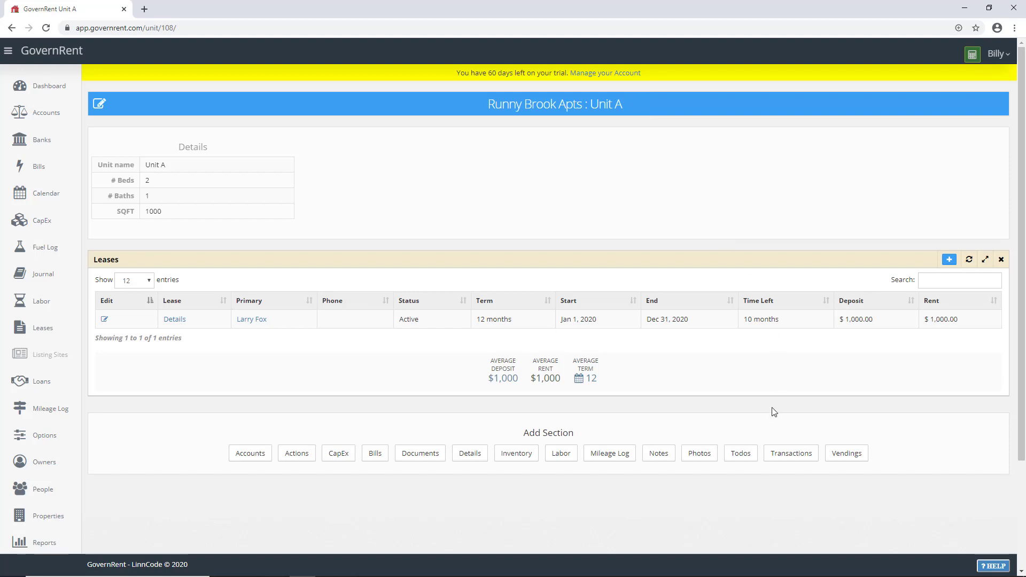
# Step: Add a Transactions section to Unit A and review its overall transaction totals
pyautogui.click(781, 454)
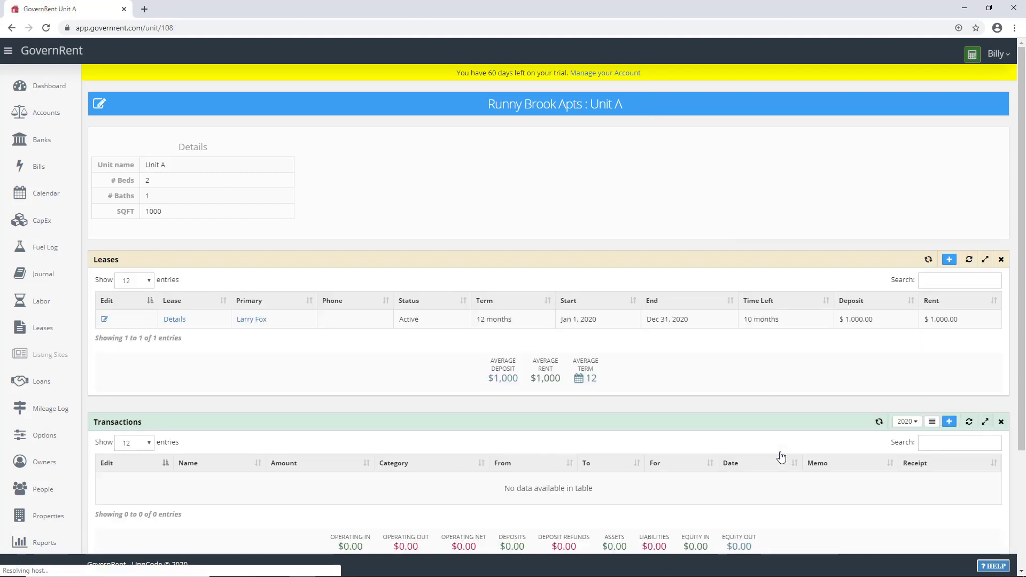
pyautogui.scroll(-3, 734, 378)
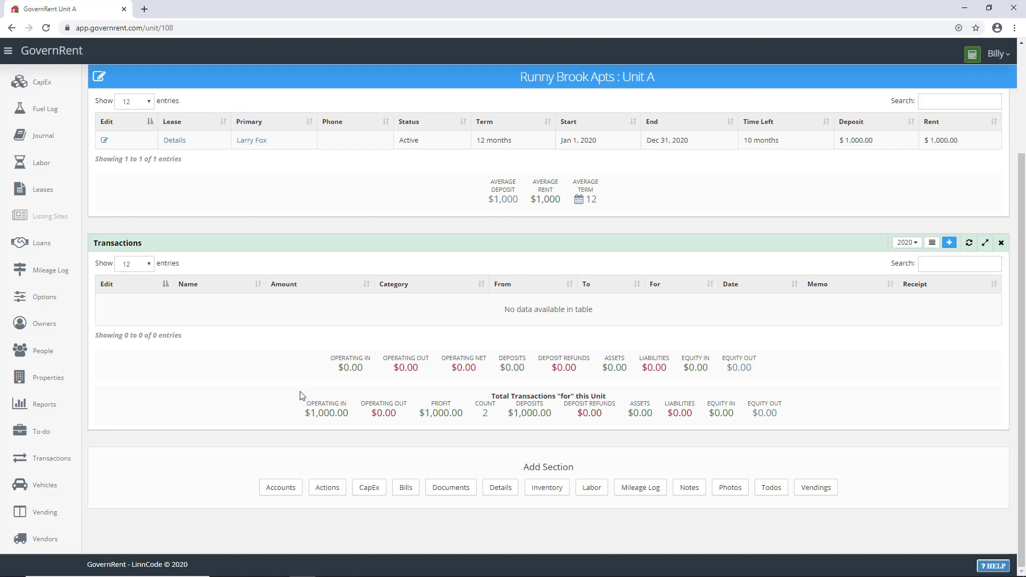
pyautogui.moveTo(300, 396); pyautogui.dragTo(793, 427)
pyautogui.click(795, 418)
# Step: Start a Unit A transaction 'Fix outside Light' for $125, paid by check from WP Checking
pyautogui.click(950, 243)
pyautogui.click(387, 145)
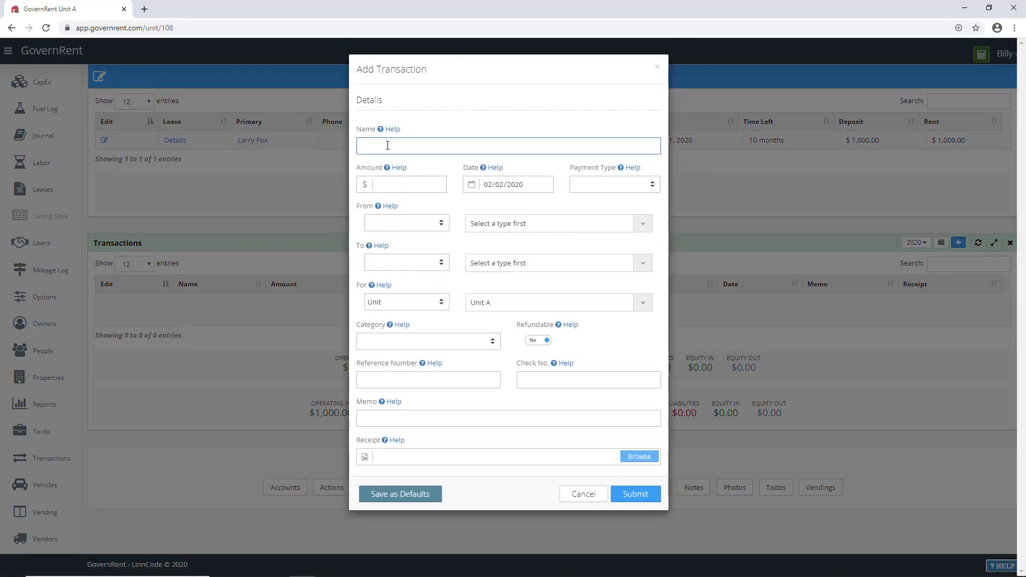
pyautogui.write('Fix outside List')
pyautogui.press('BackSpace')
pyautogui.write('ght')
pyautogui.click(388, 184)
pyautogui.write('125')
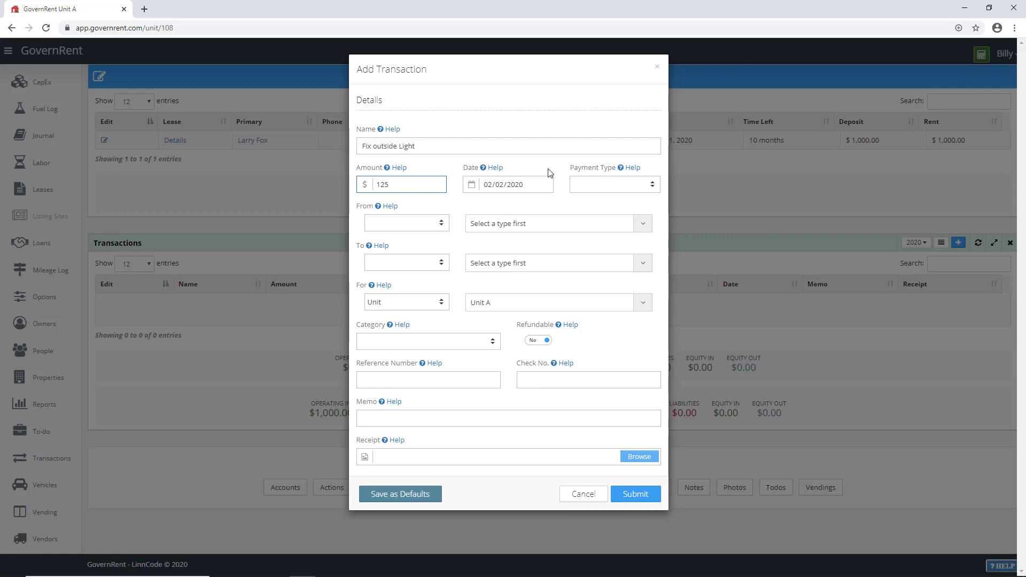
pyautogui.click(582, 184)
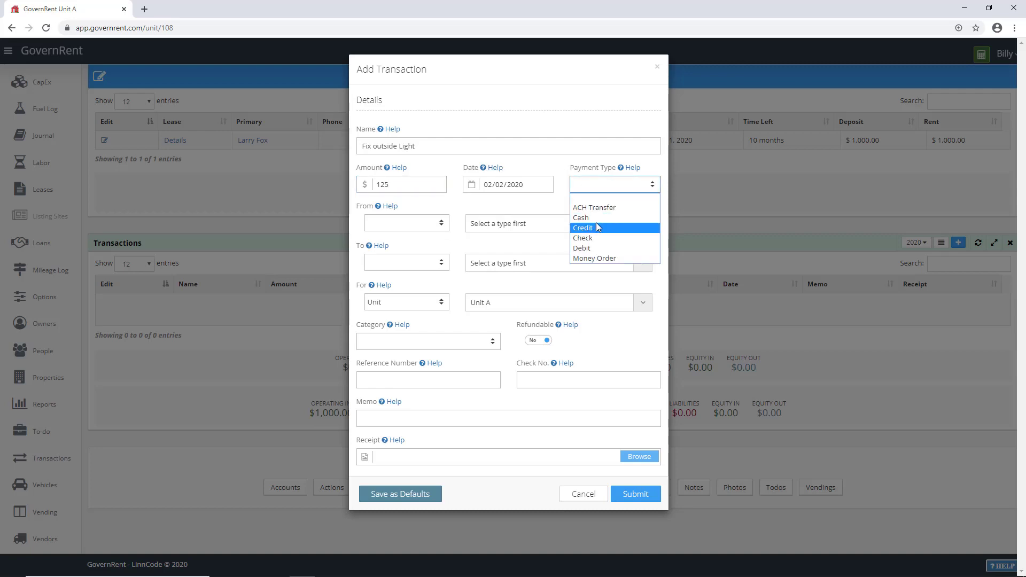
pyautogui.click(598, 238)
pyautogui.click(438, 224)
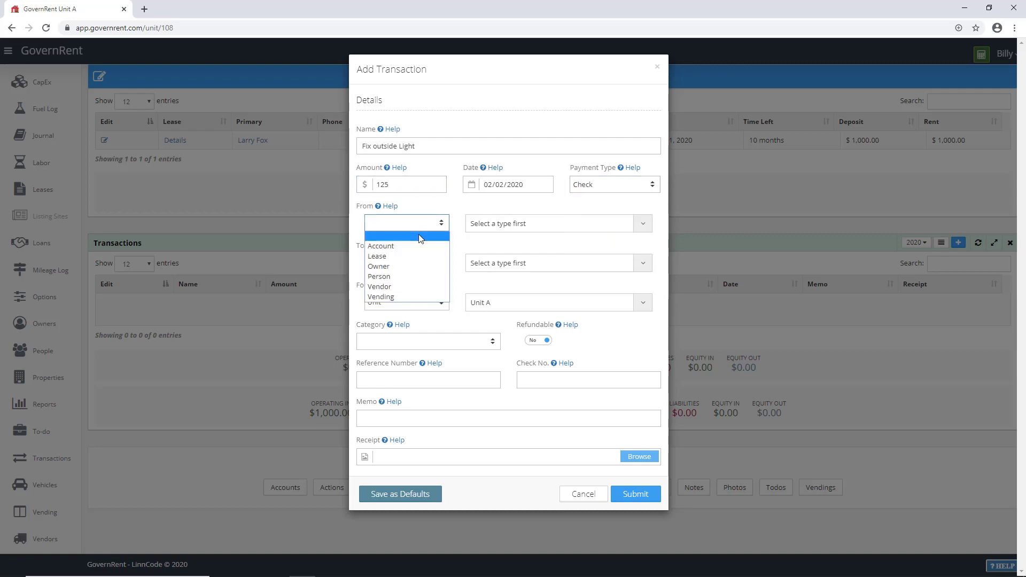
pyautogui.click(395, 242)
pyautogui.click(497, 223)
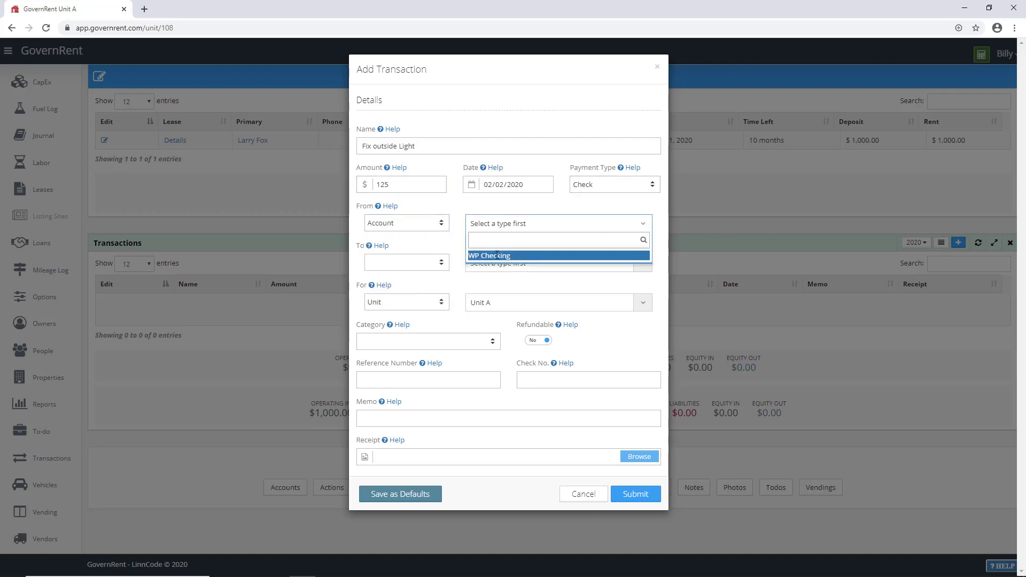
pyautogui.click(497, 256)
# Step: Make vendor Hanks's Handyman Service the payee, categorise it as Repairs, and submit
pyautogui.click(392, 262)
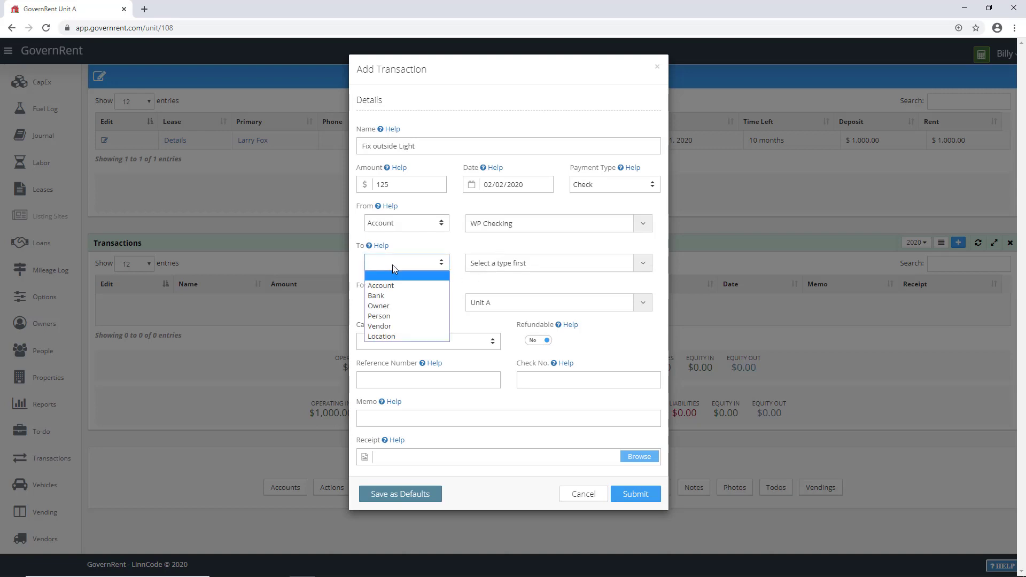
pyautogui.click(394, 327)
pyautogui.click(491, 266)
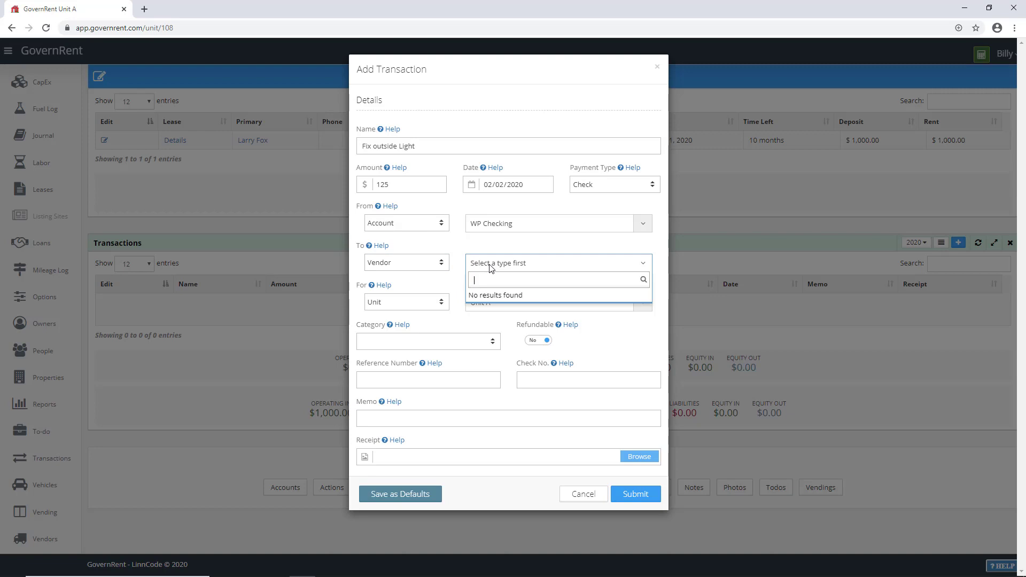
pyautogui.write("Hanks's")
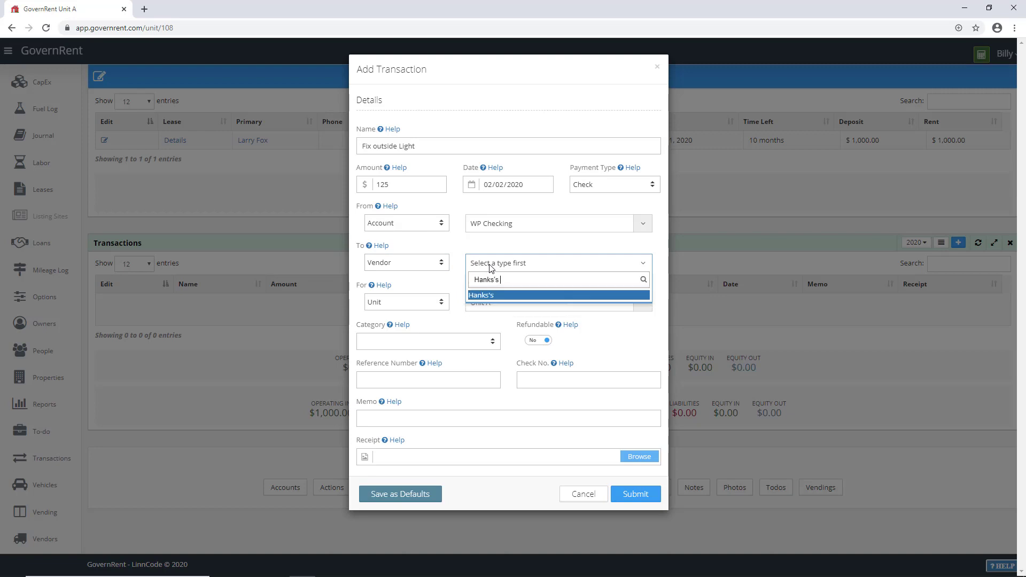
pyautogui.write(' Handyman Service')
pyautogui.click(495, 295)
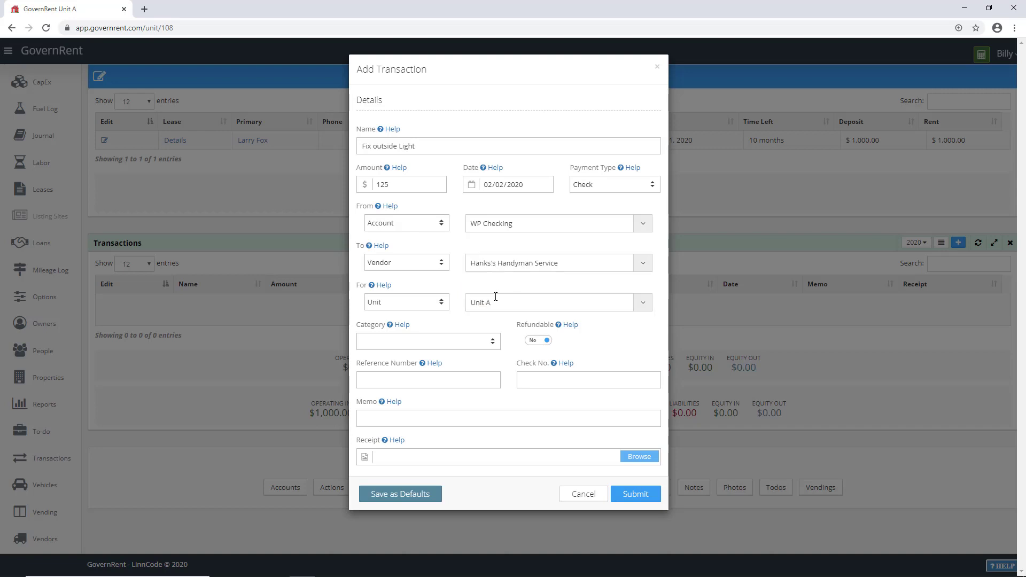
pyautogui.click(419, 346)
pyautogui.click(419, 345)
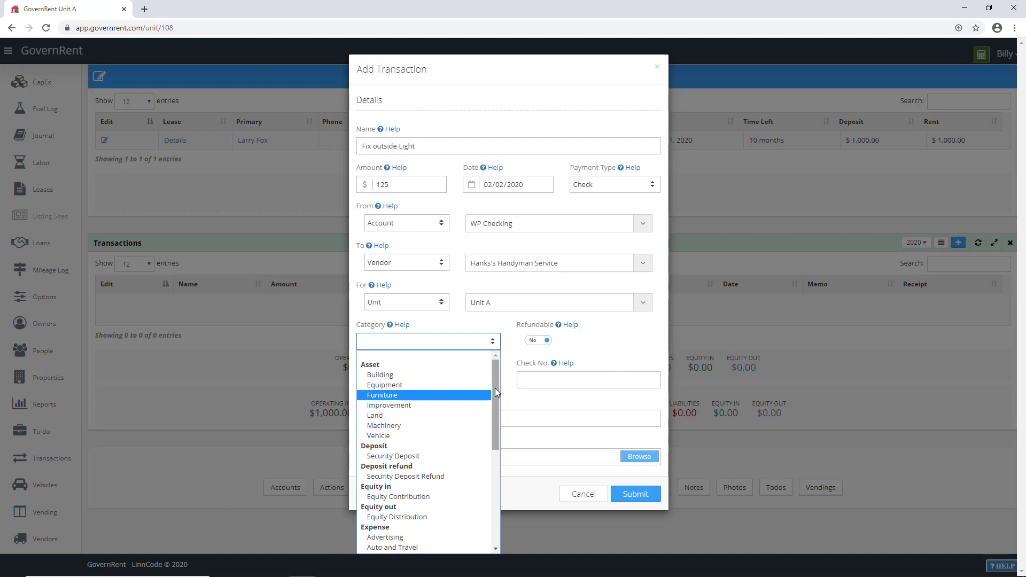
pyautogui.moveTo(495, 388); pyautogui.dragTo(495, 451)
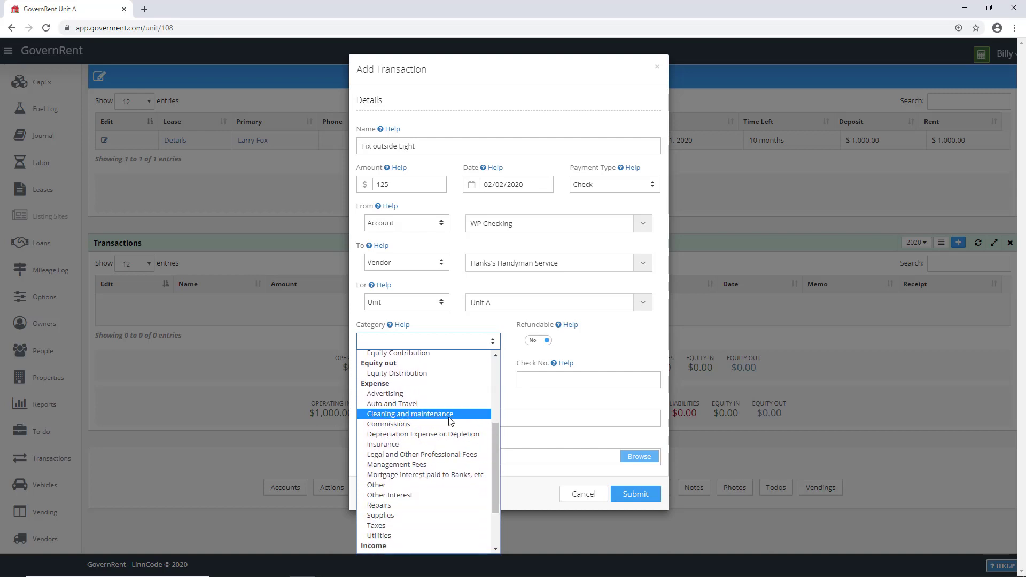
pyautogui.click(398, 506)
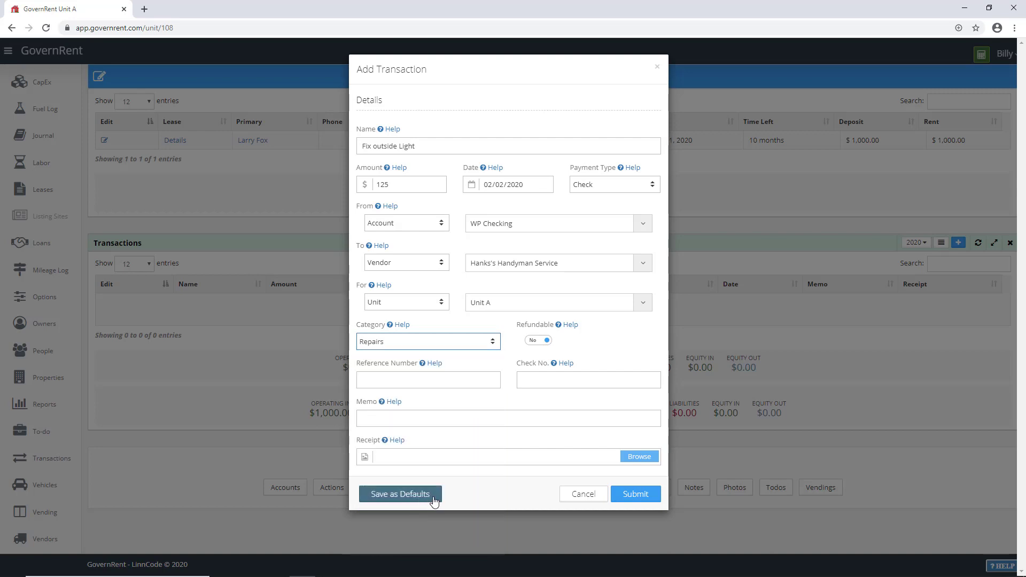
pyautogui.click(639, 495)
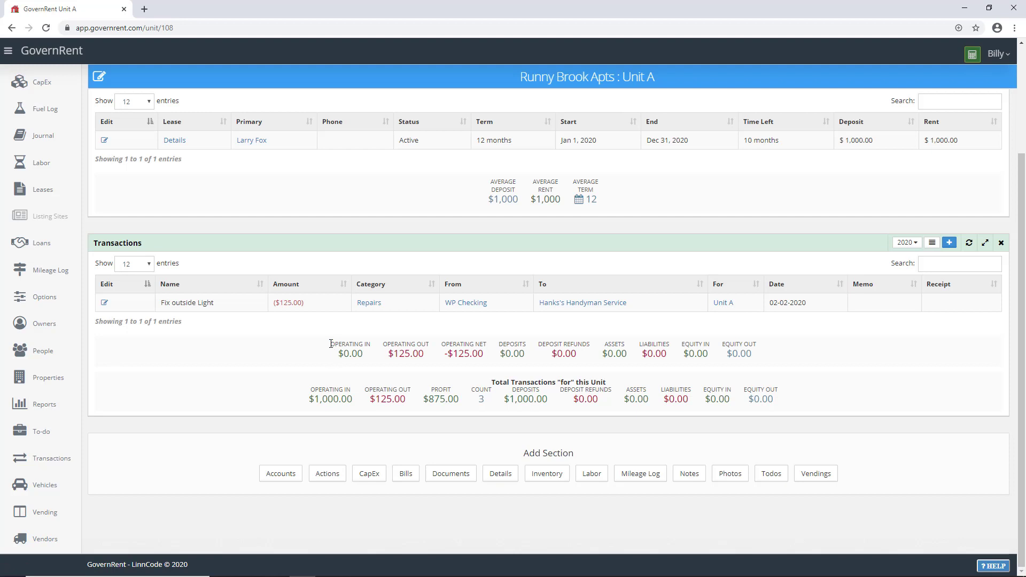
pyautogui.moveTo(330, 345); pyautogui.dragTo(769, 353)
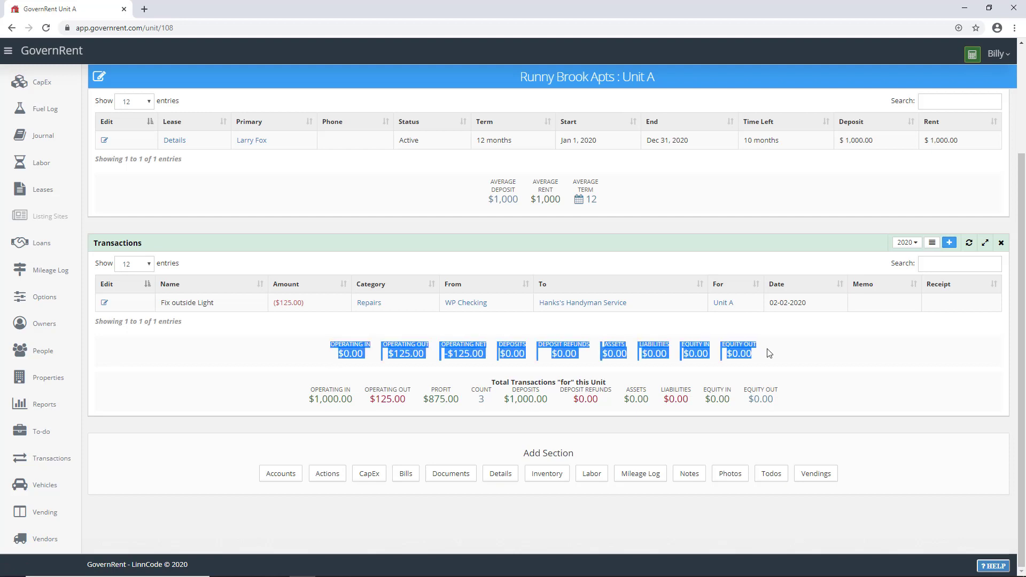
pyautogui.click(768, 353)
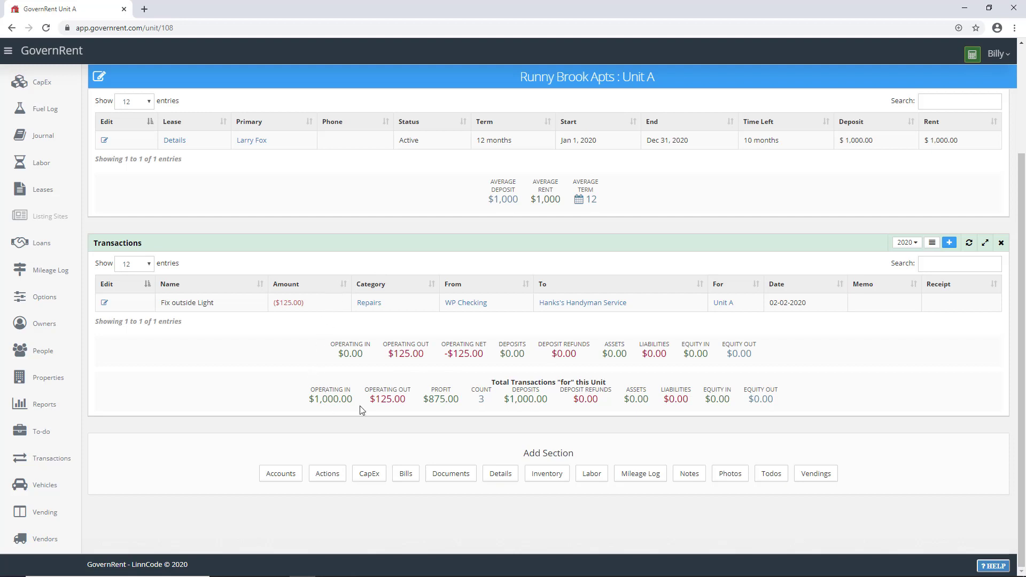
pyautogui.moveTo(375, 401); pyautogui.dragTo(459, 399)
# Step: Add a Transactions section to Runny Brook Apts, review its 3-transaction totals, then open Unit B
pyautogui.click(556, 80)
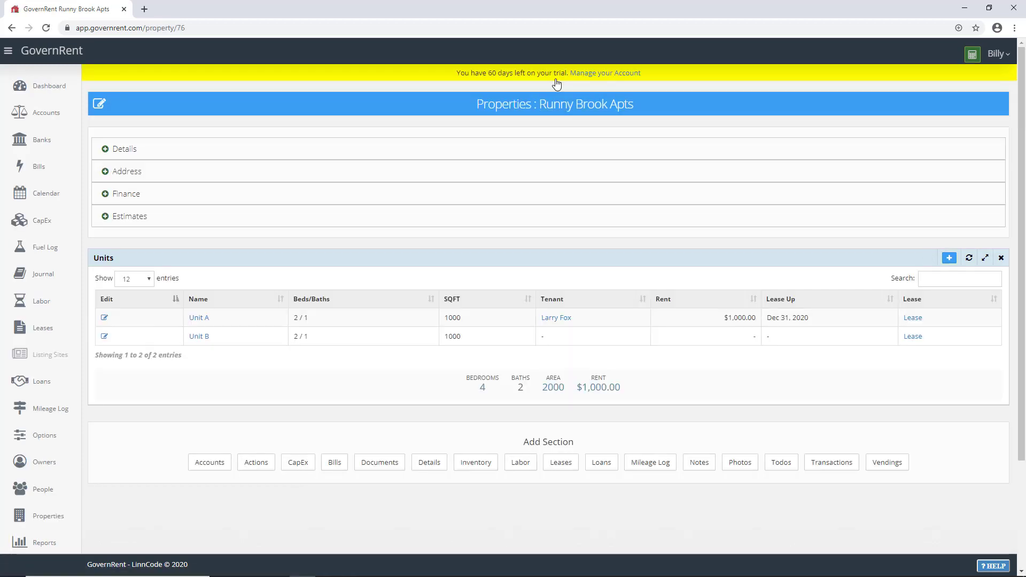
pyautogui.click(832, 462)
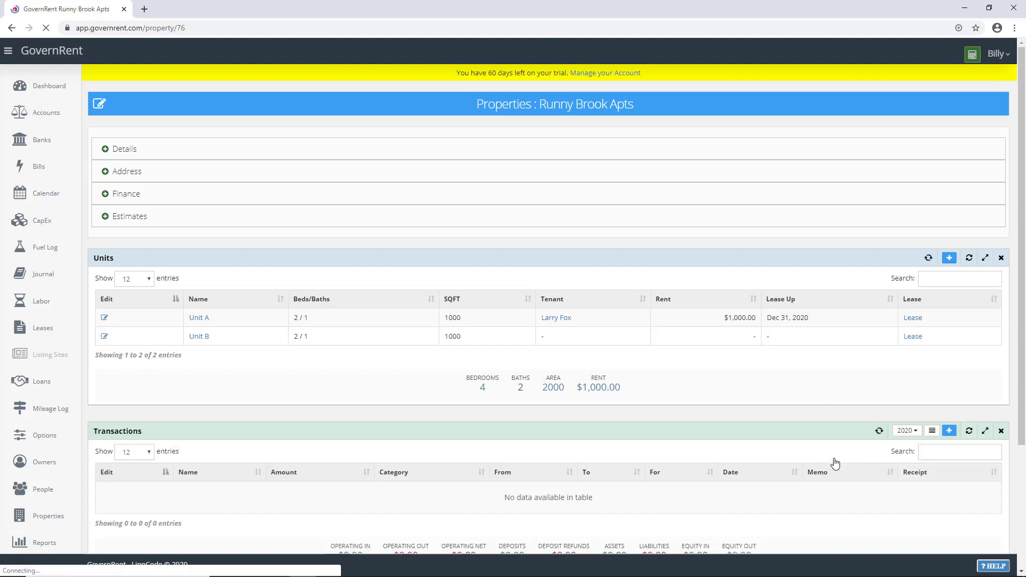
pyautogui.scroll(-3, 727, 407)
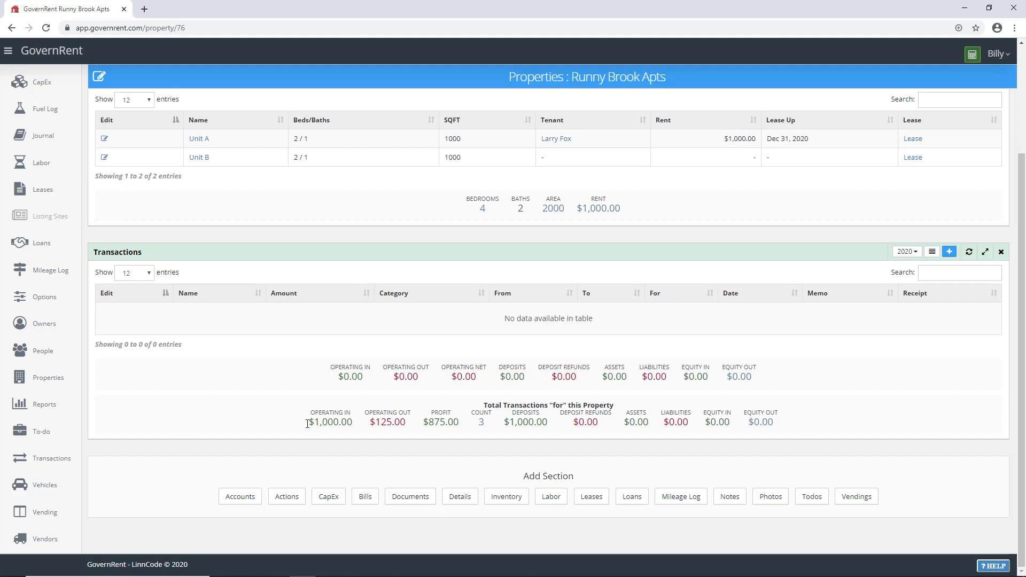
pyautogui.moveTo(307, 426); pyautogui.dragTo(321, 424)
pyautogui.doubleClick(482, 422)
pyautogui.click(205, 158)
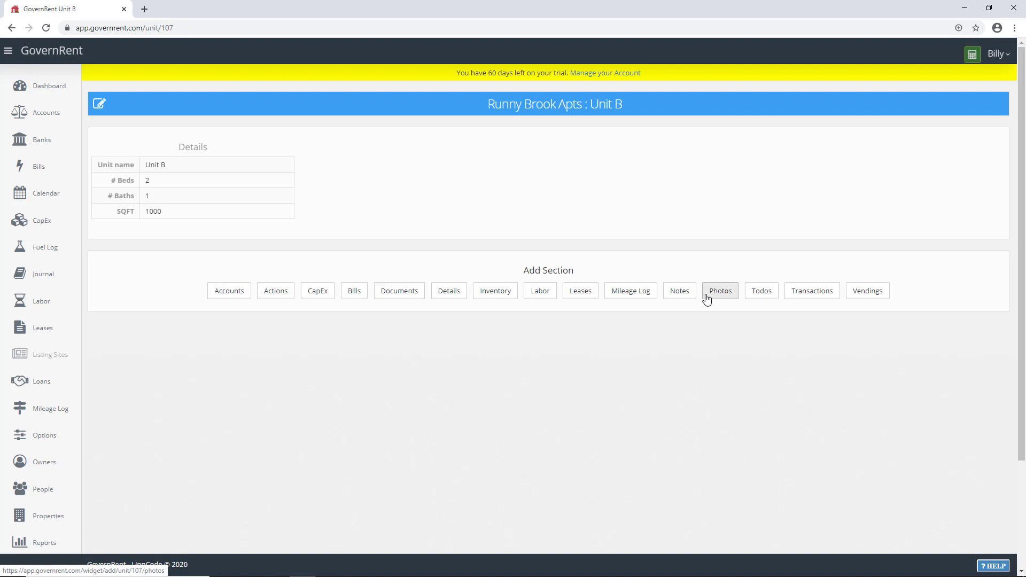
# Step: Add a Leases section to Unit B and start a lease with the new tenant as primary leasee
pyautogui.click(581, 293)
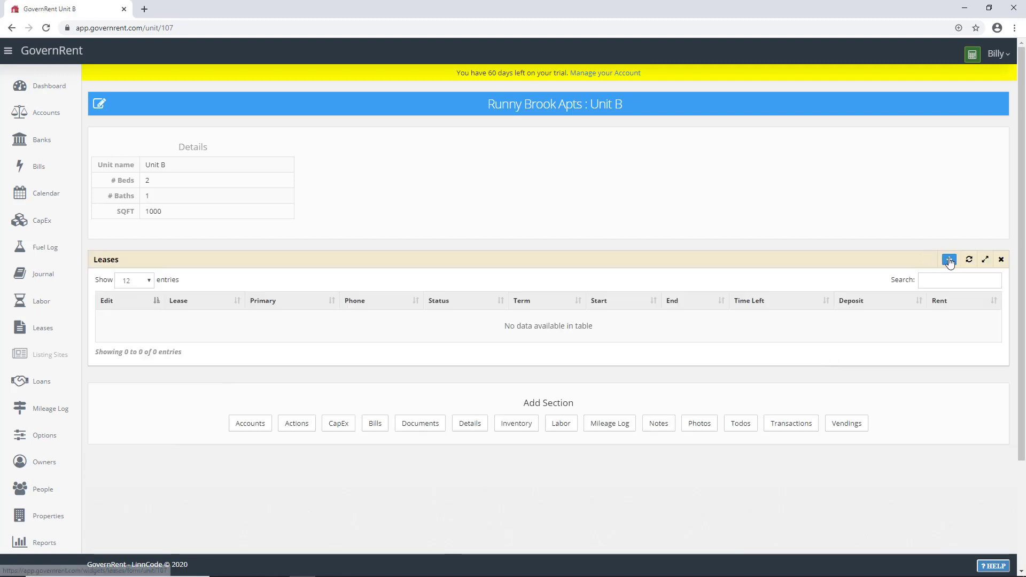
pyautogui.click(949, 260)
pyautogui.click(393, 149)
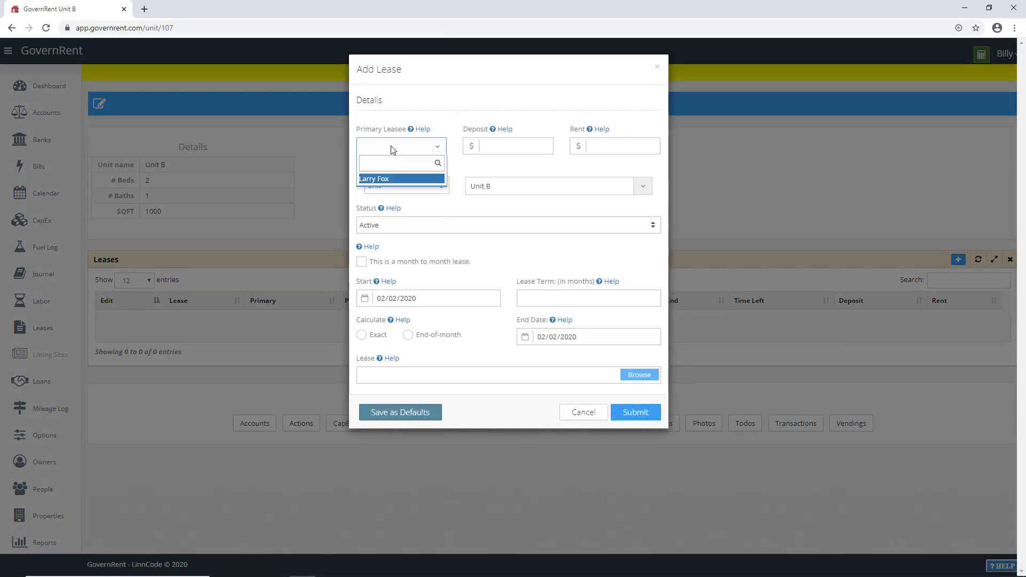
pyautogui.press('Return')
# Step: Enter $1,000 deposit and rent, start 02/01/2020, 6-month end-of-month term, and save
pyautogui.click(490, 151)
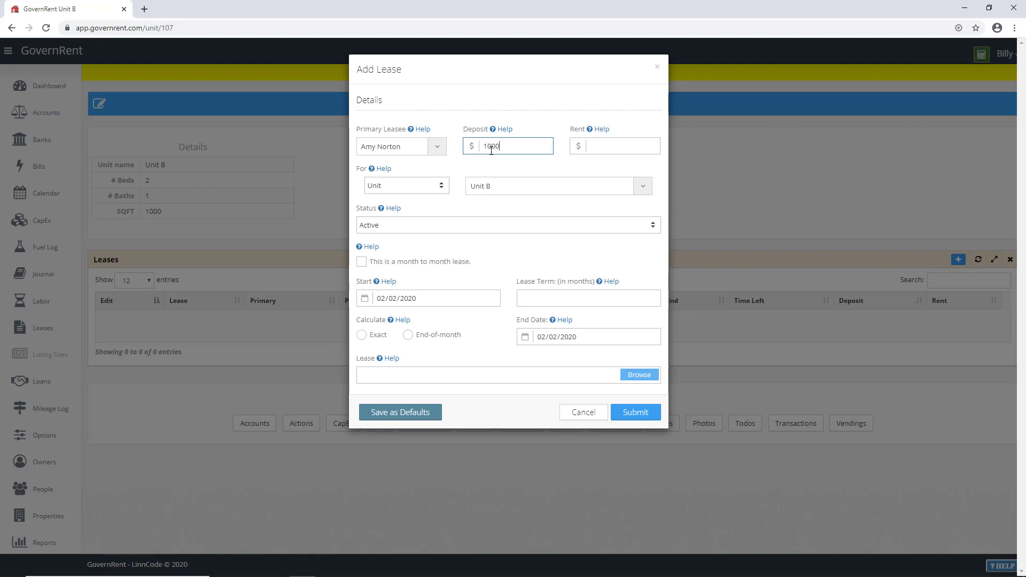
pyautogui.press('Tab')
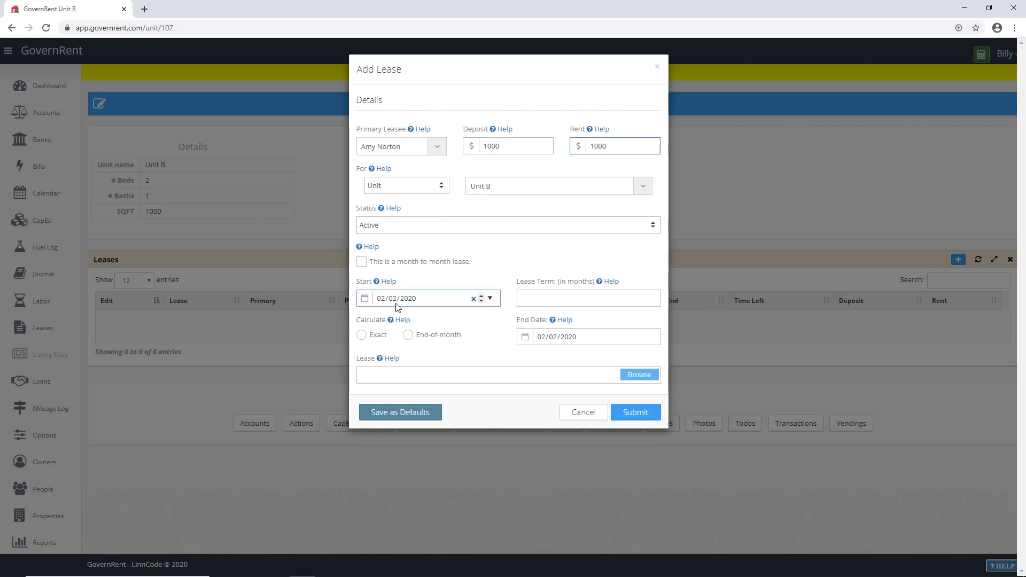
pyautogui.click(381, 298)
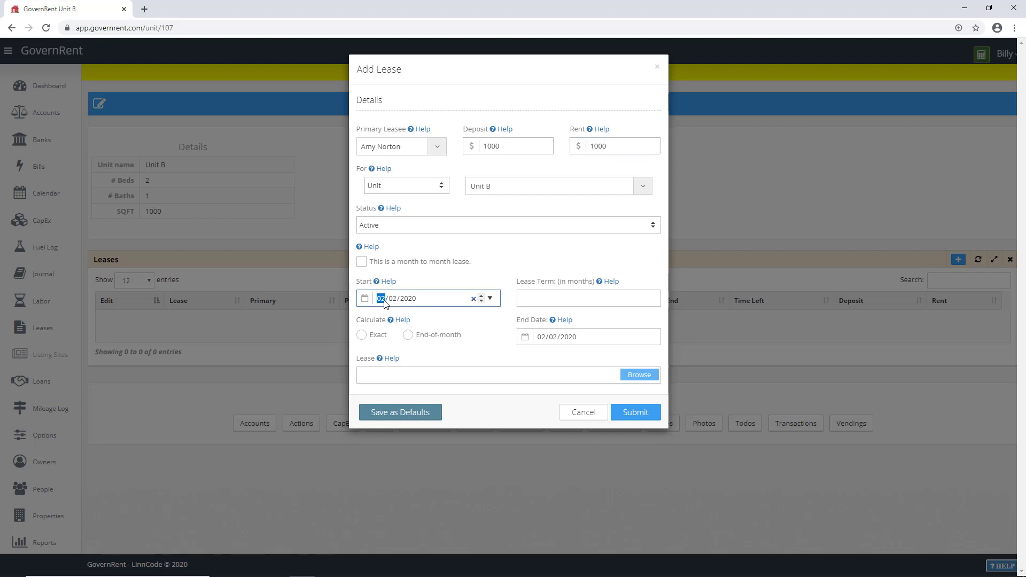
pyautogui.press('Right')
pyautogui.click(540, 297)
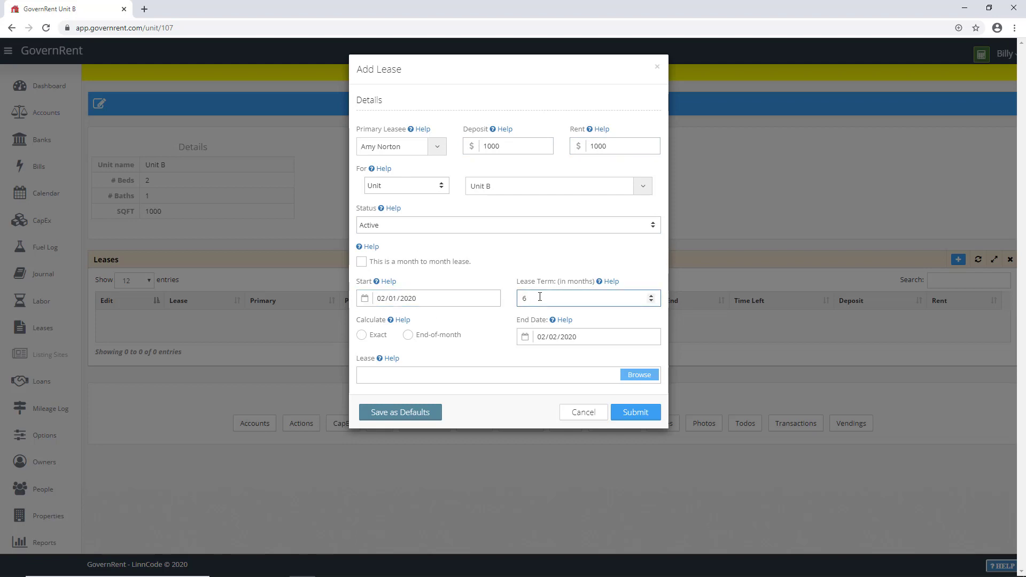
pyautogui.click(431, 336)
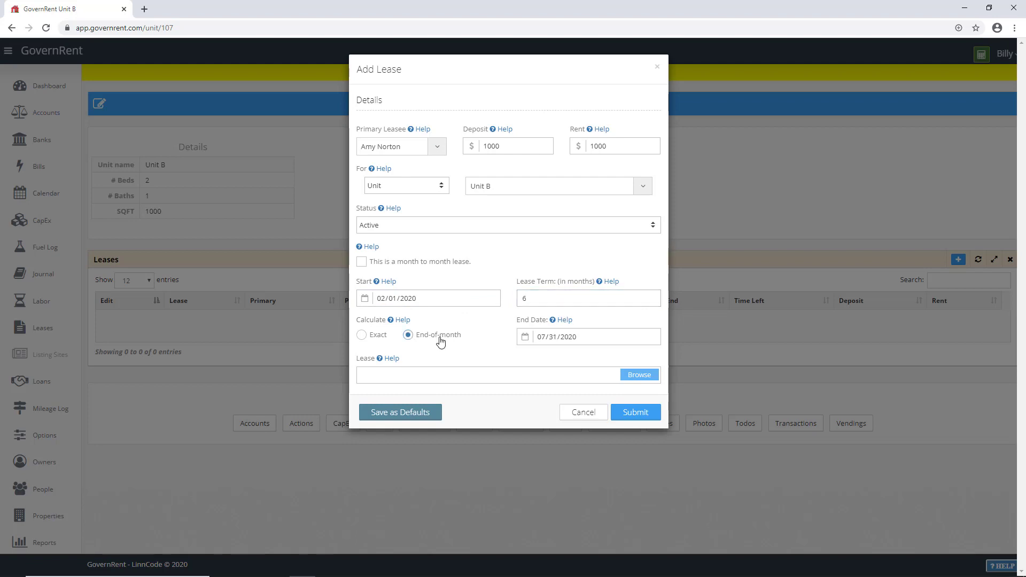
pyautogui.click(637, 413)
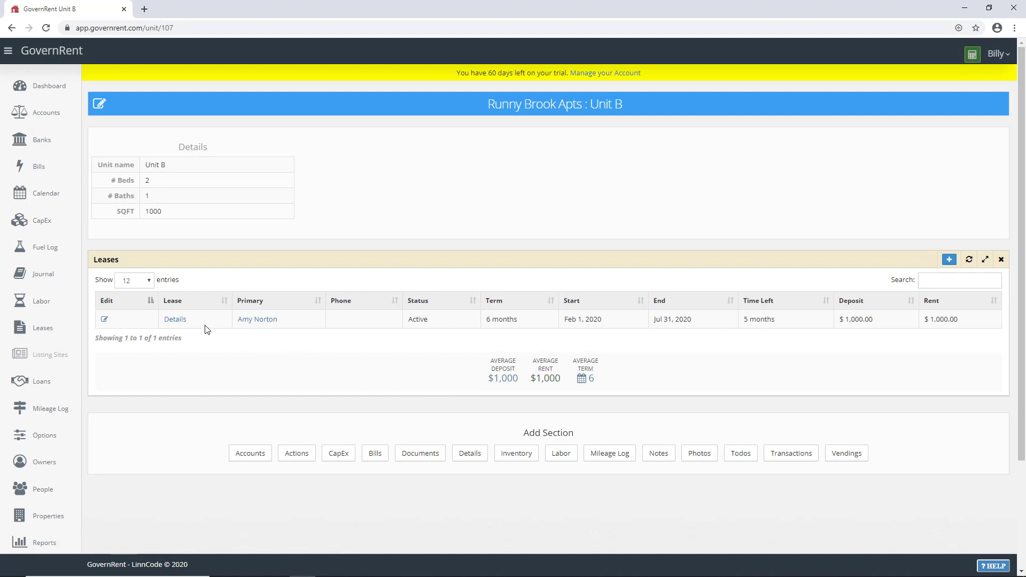
# Step: Open the lease details, add a Transactions section, and start a $1,000 Deposit paid by check
pyautogui.click(175, 320)
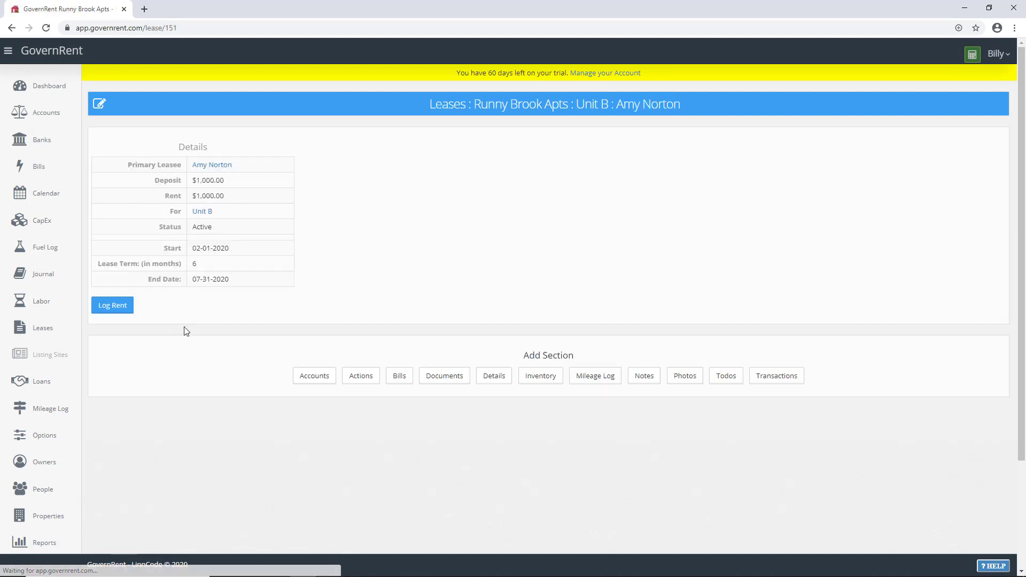
pyautogui.click(781, 377)
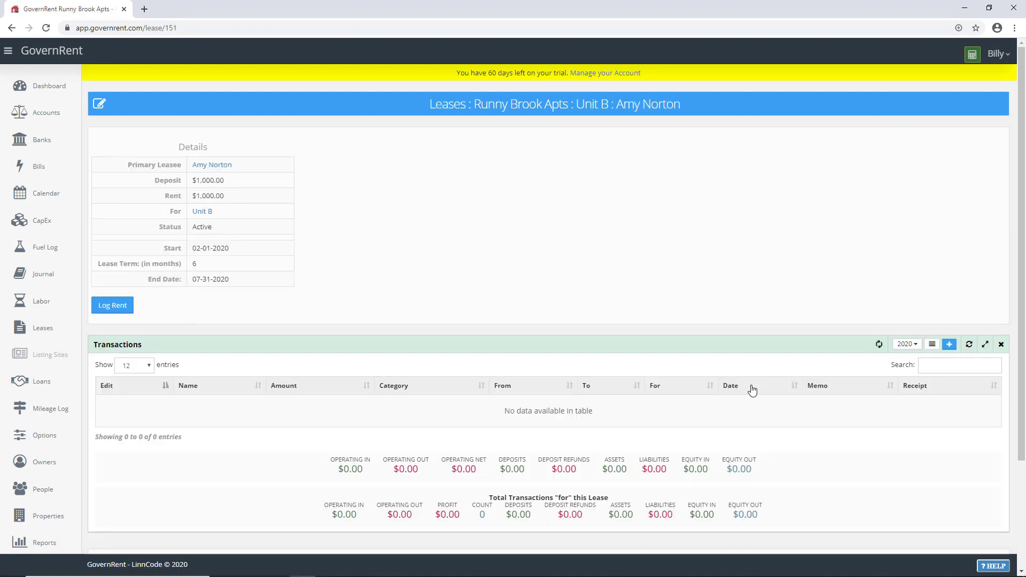
pyautogui.scroll(-2, 752, 391)
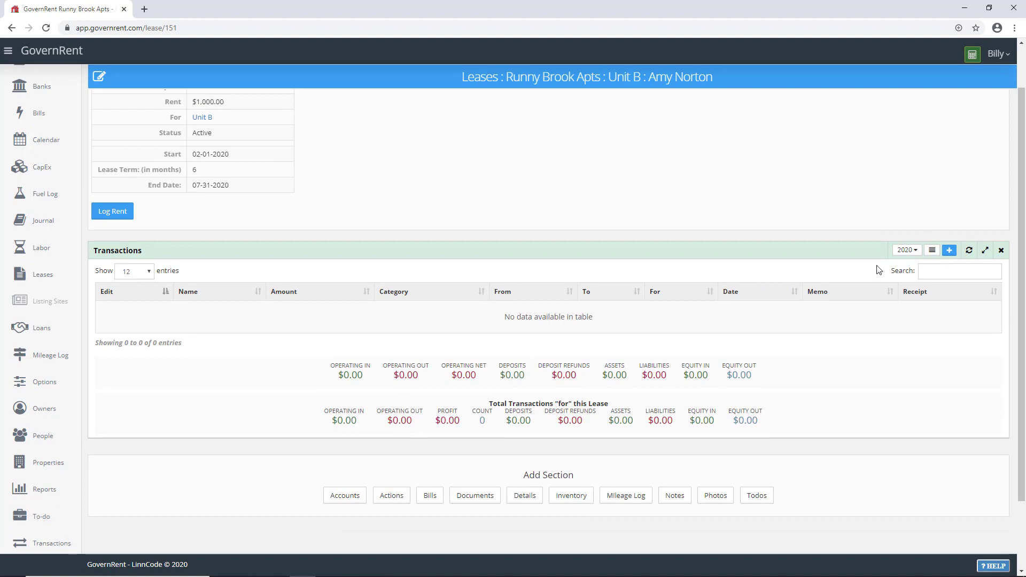
pyautogui.click(950, 250)
pyautogui.click(385, 146)
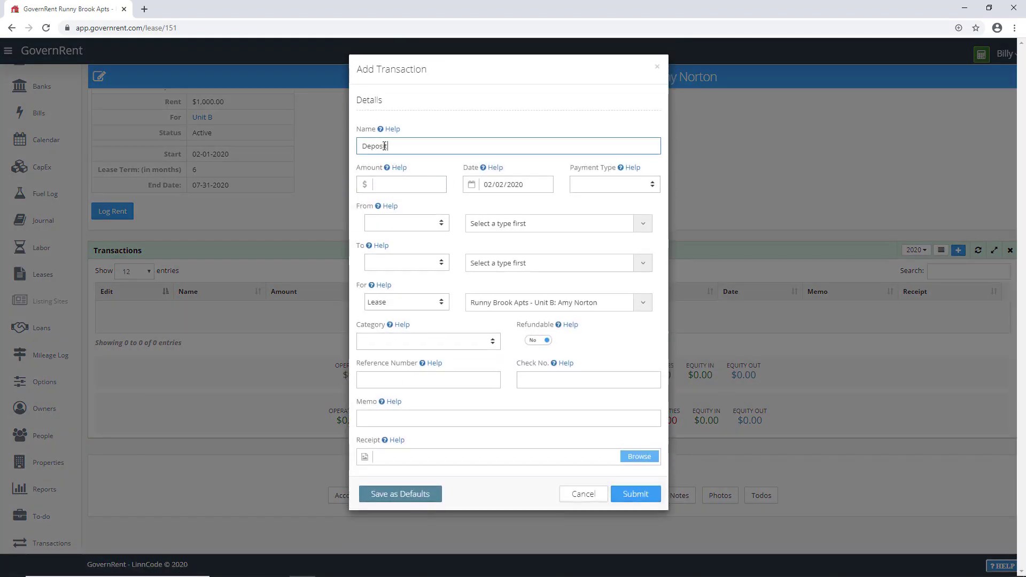
pyautogui.click(390, 185)
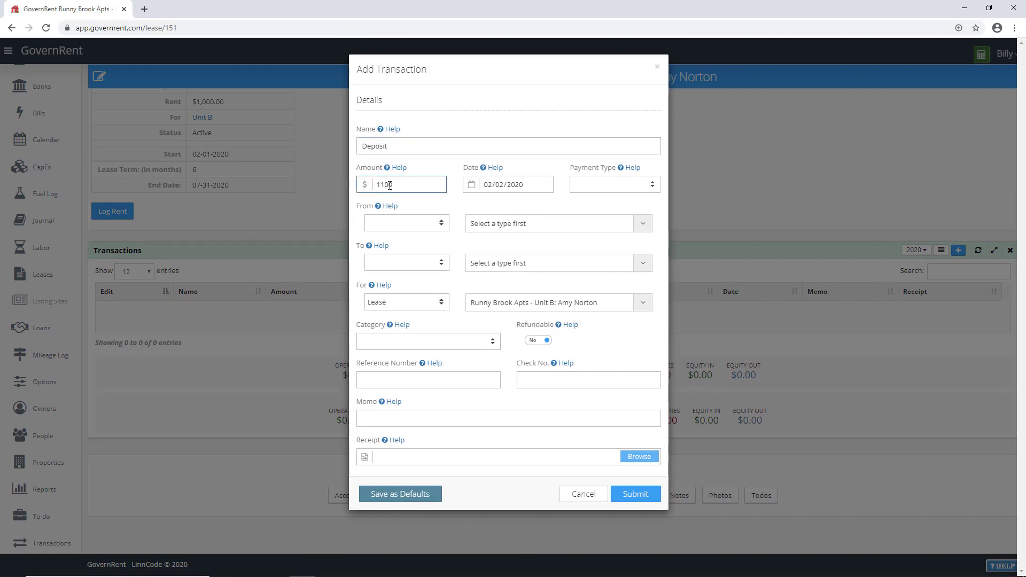
pyautogui.click(609, 185)
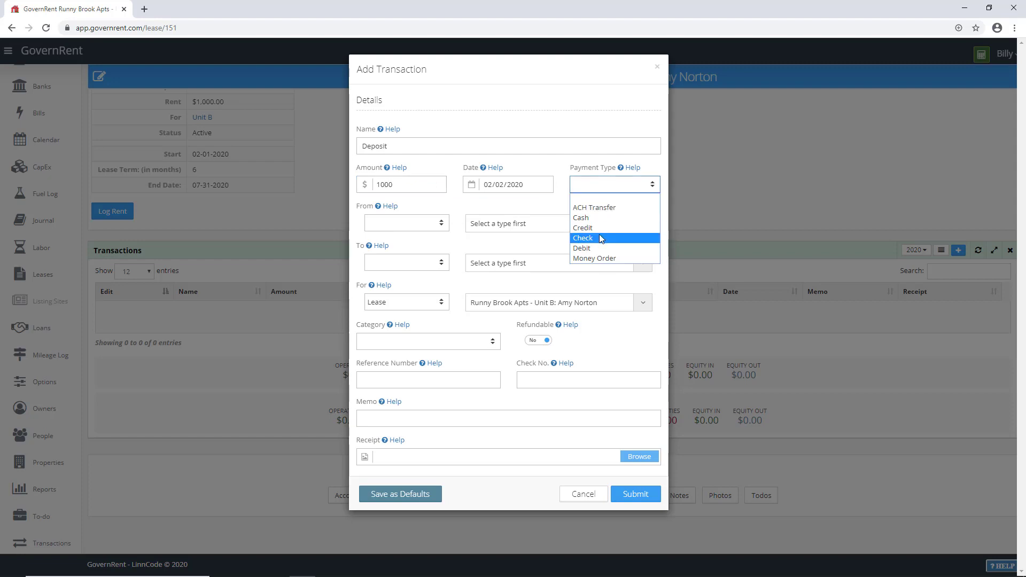
pyautogui.click(600, 239)
# Step: Set the tenant as payer into WP Checking, categorise it as Security Deposit, and submit
pyautogui.click(381, 224)
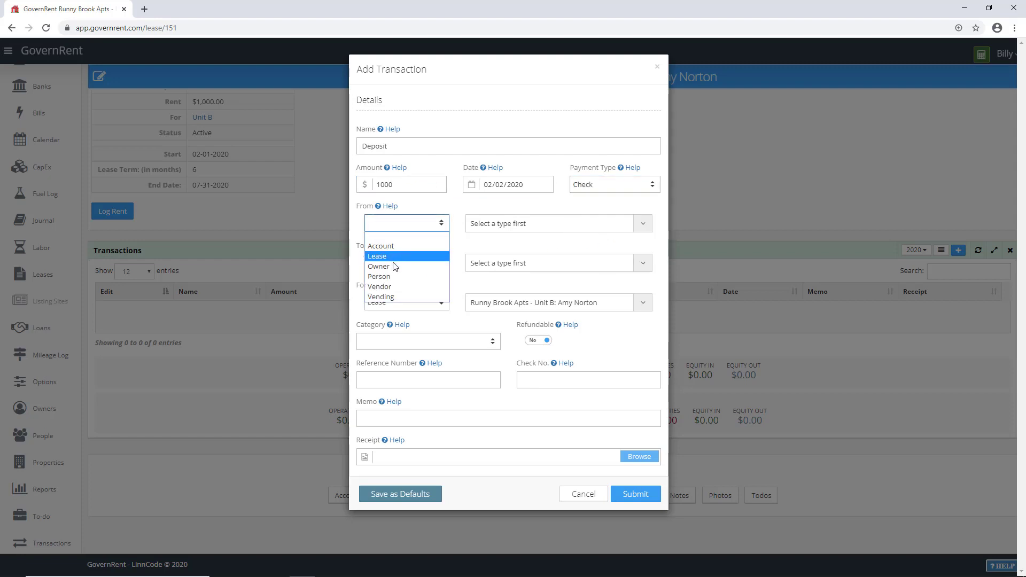
pyautogui.click(394, 285)
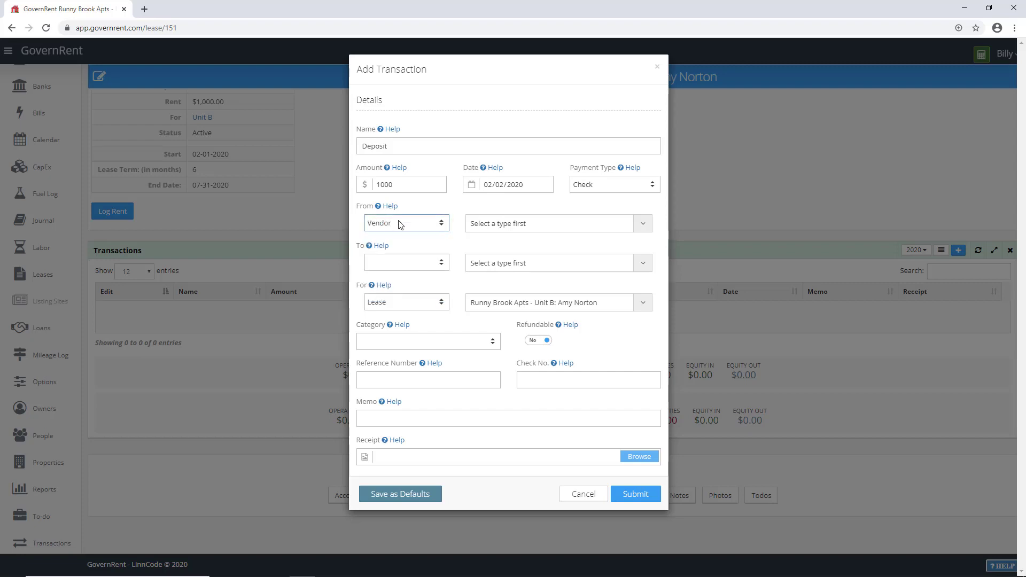
pyautogui.click(399, 224)
pyautogui.click(396, 277)
pyautogui.click(488, 227)
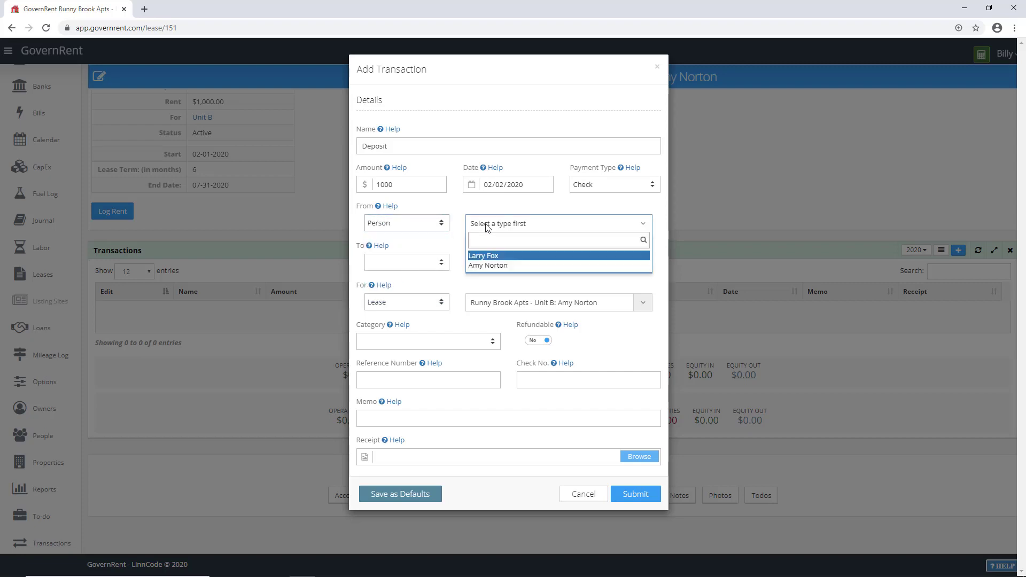
pyautogui.press('Down')
pyautogui.press('Return')
pyautogui.click(416, 262)
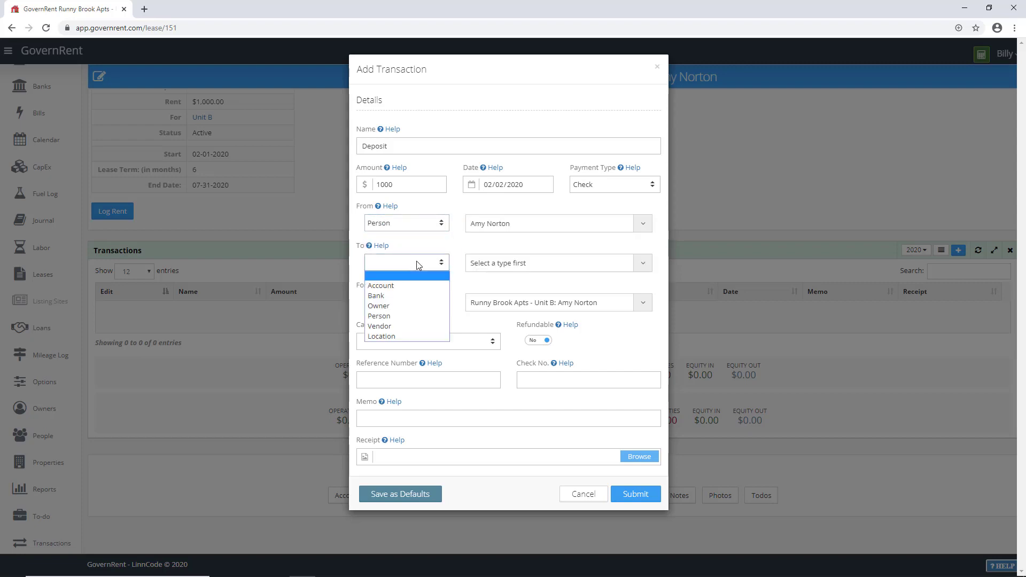
pyautogui.click(413, 281)
pyautogui.click(488, 264)
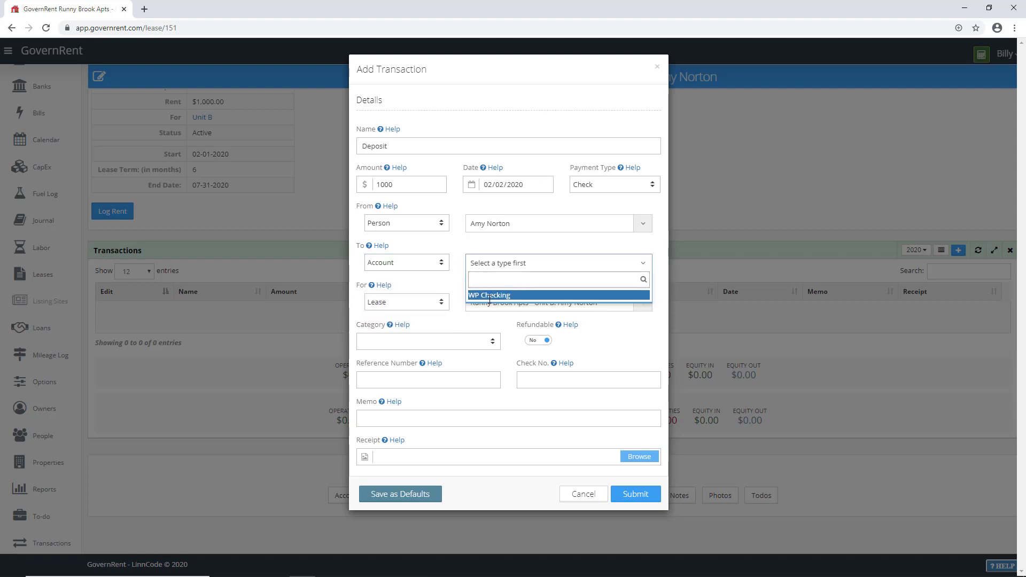
pyautogui.click(490, 297)
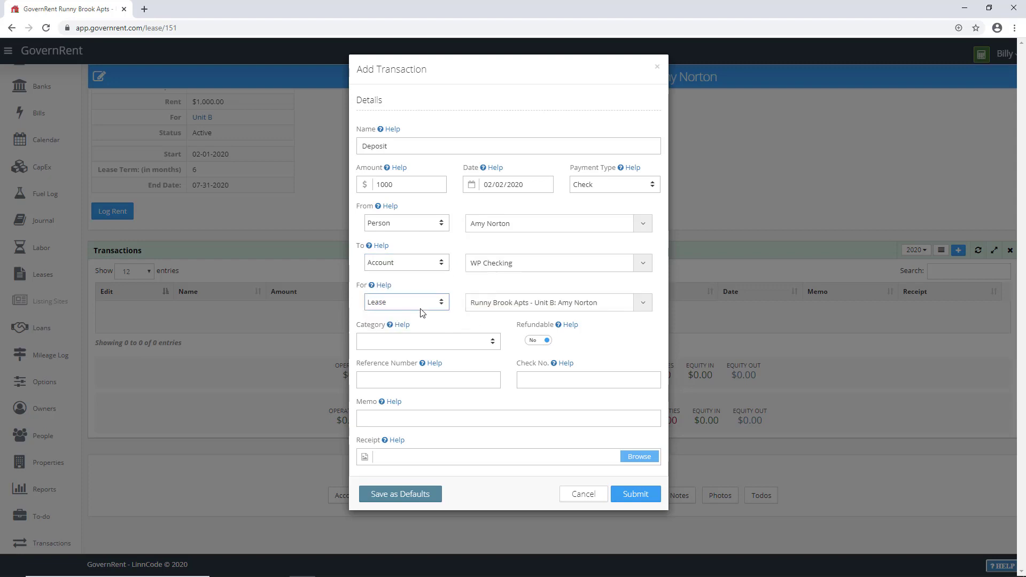
pyautogui.click(425, 342)
pyautogui.click(419, 456)
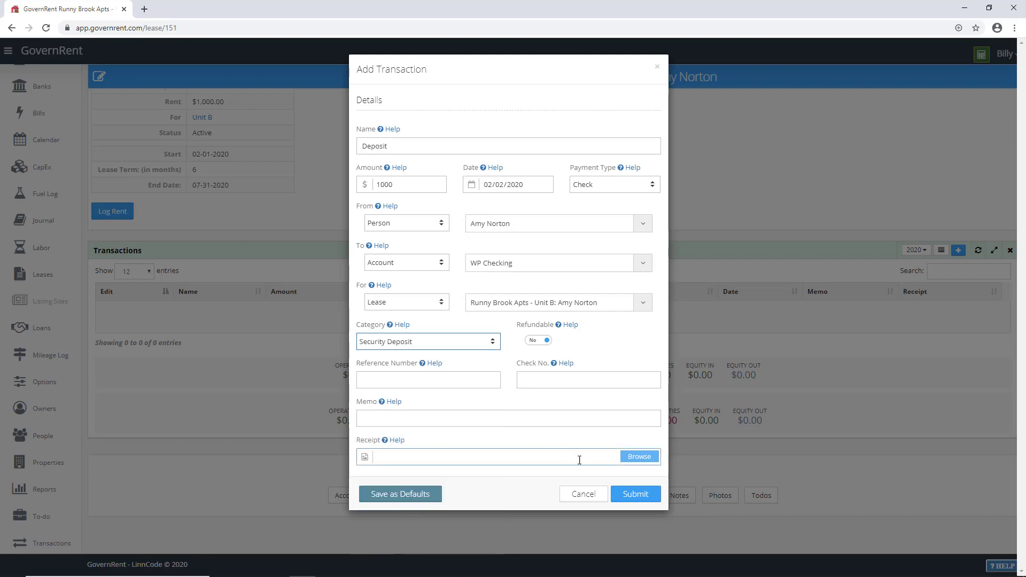
pyautogui.click(631, 493)
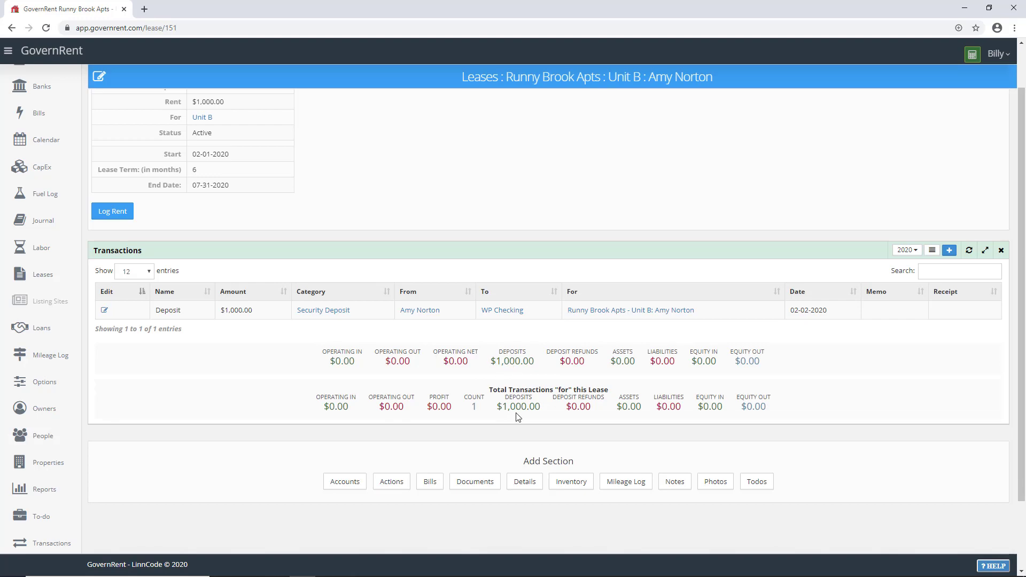
# Step: Log the Feb 2020 rent of $1,000 as a check deposited into WP Checking
pyautogui.click(112, 211)
pyautogui.click(396, 182)
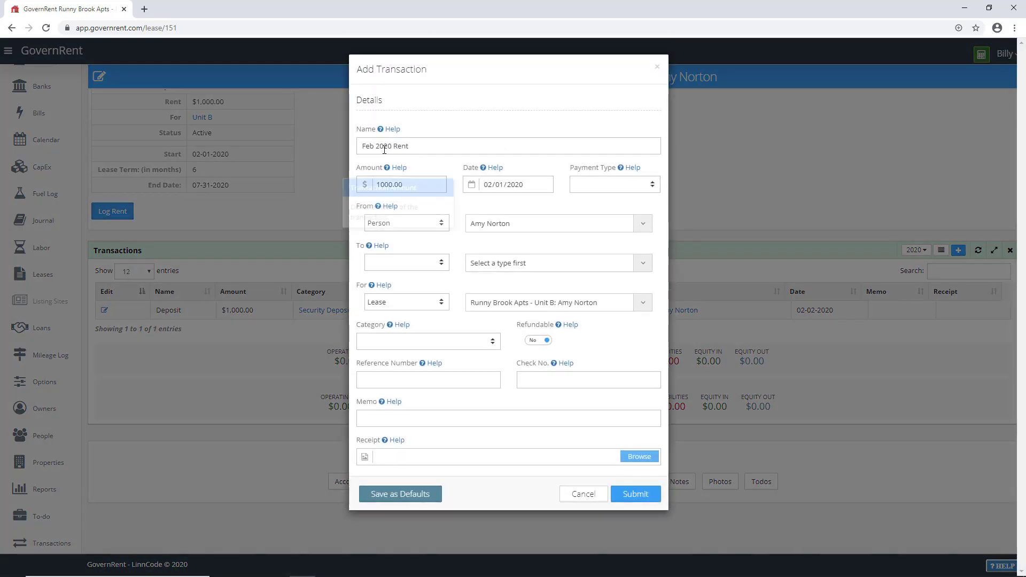
pyautogui.click(596, 187)
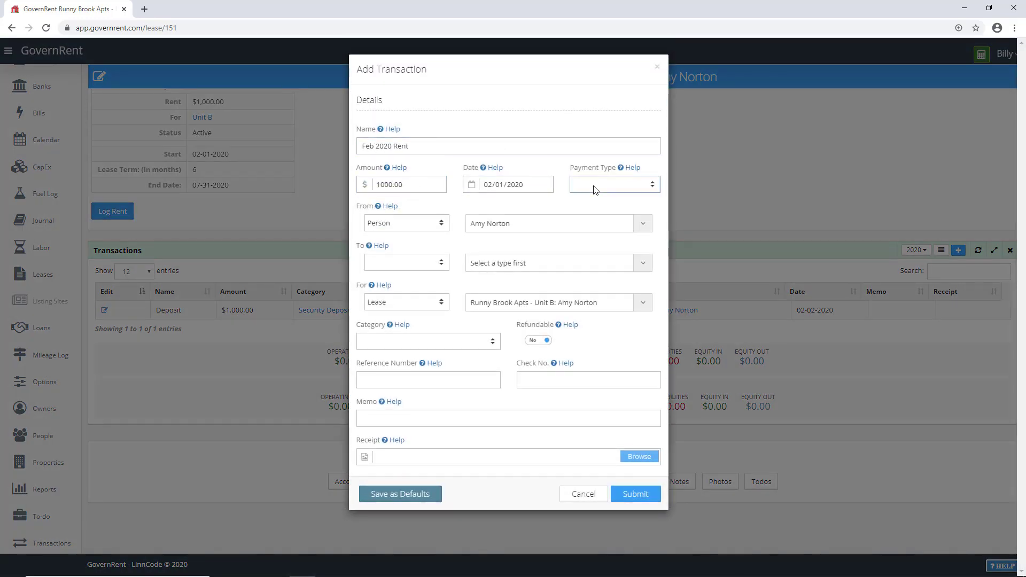
pyautogui.click(595, 239)
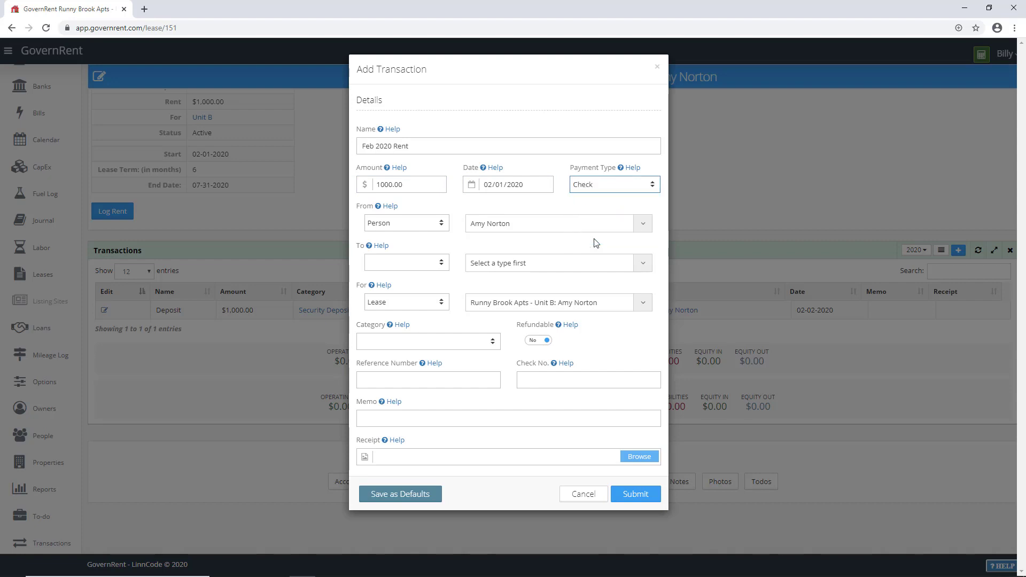
pyautogui.click(416, 262)
pyautogui.click(410, 281)
pyautogui.click(499, 267)
pyautogui.click(499, 294)
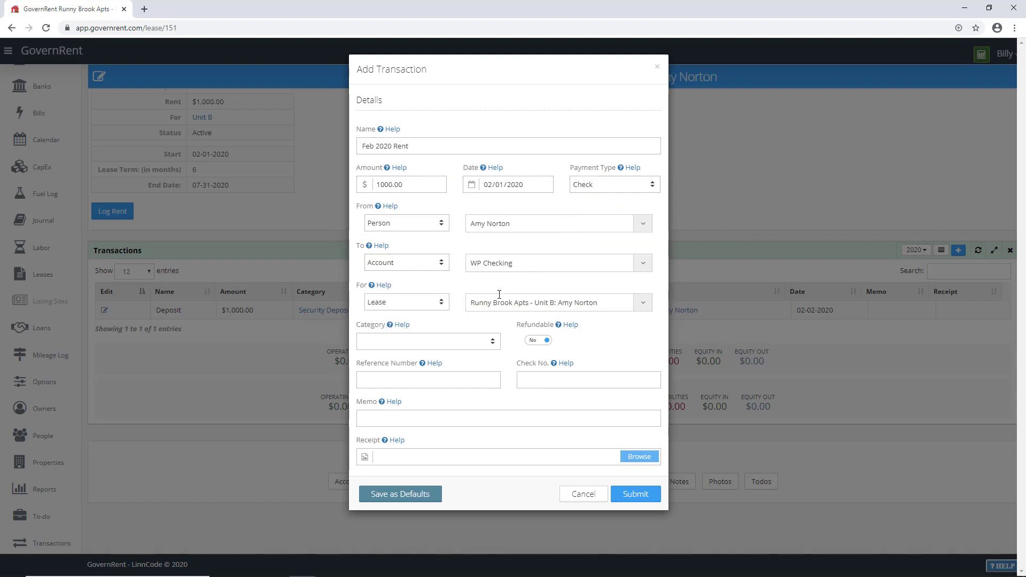
# Step: Categorise the payment as Rent, save it, and return to Unit B's page
pyautogui.click(431, 341)
pyautogui.press('r')
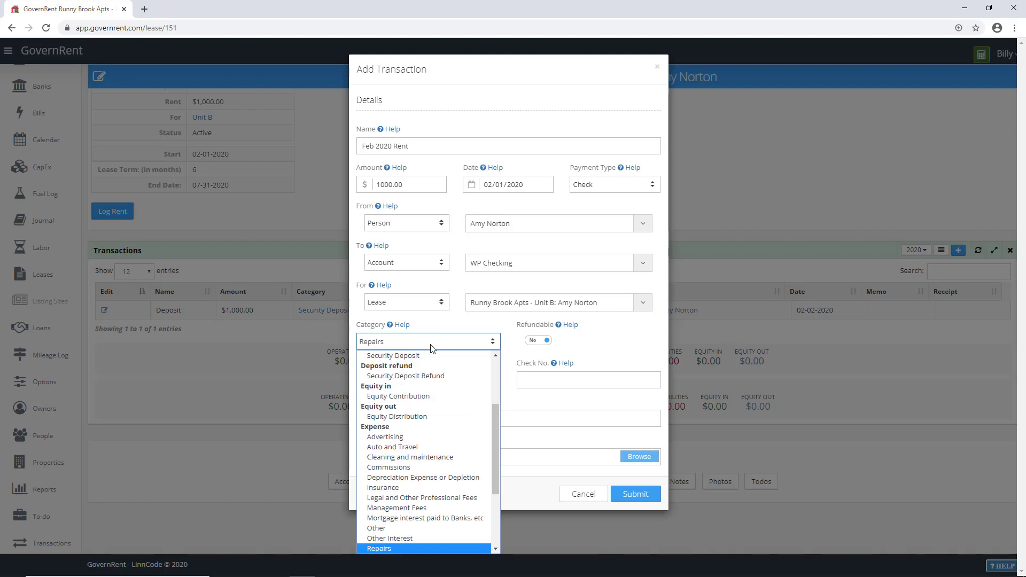
pyautogui.scroll(-4, 387, 522)
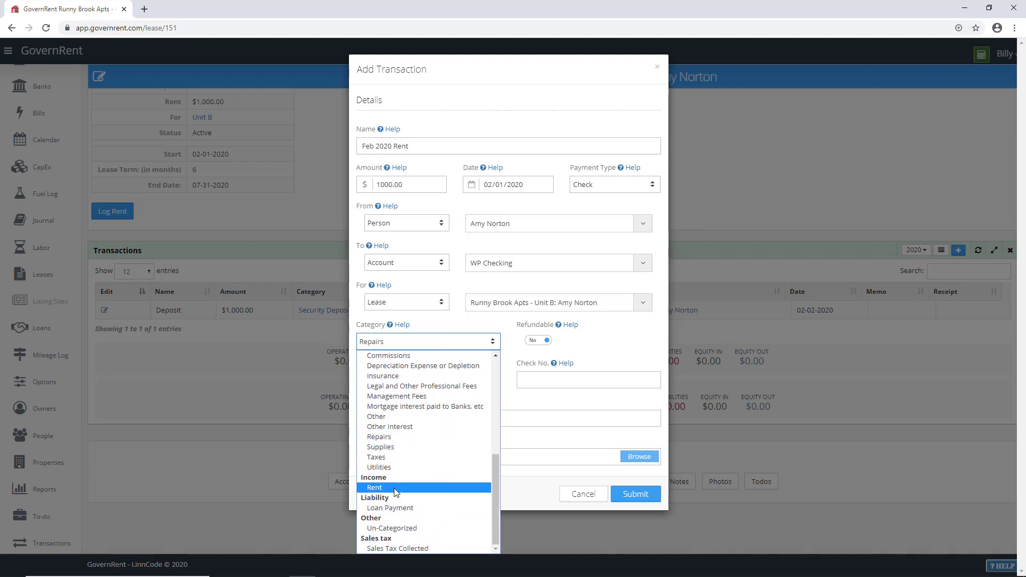
pyautogui.click(396, 488)
pyautogui.click(624, 495)
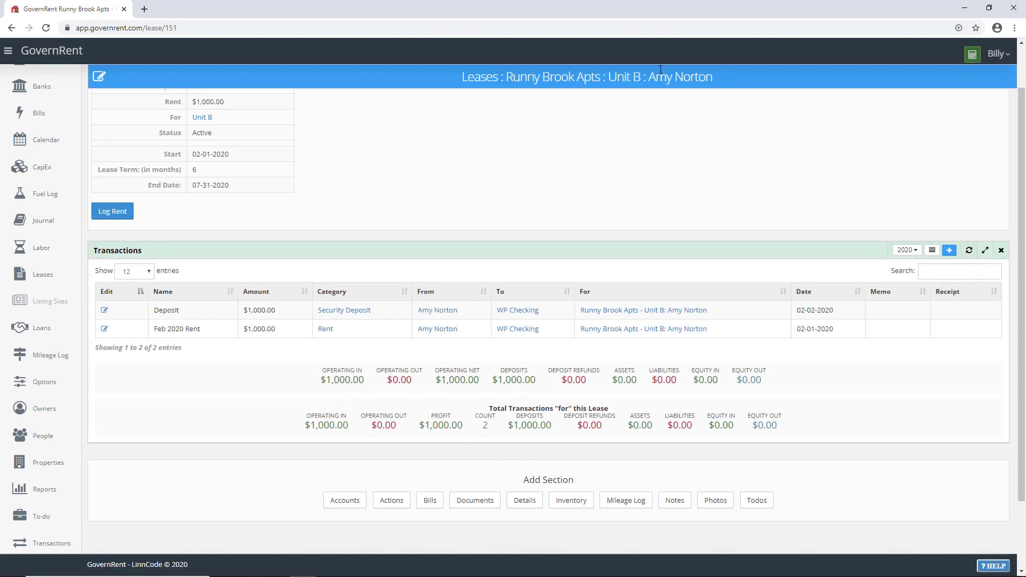
pyautogui.click(623, 78)
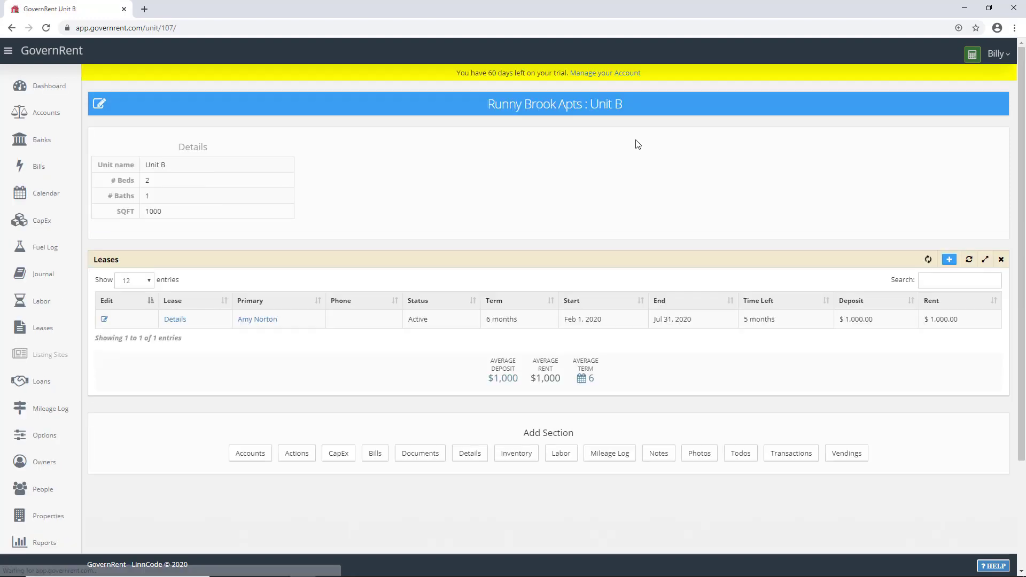
pyautogui.click(783, 460)
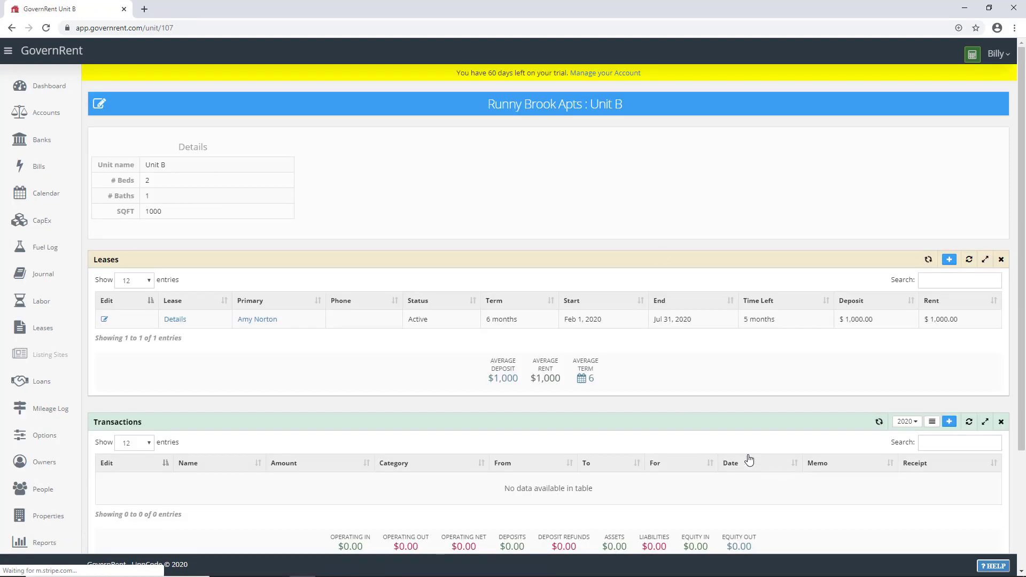
pyautogui.scroll(-4, 652, 390)
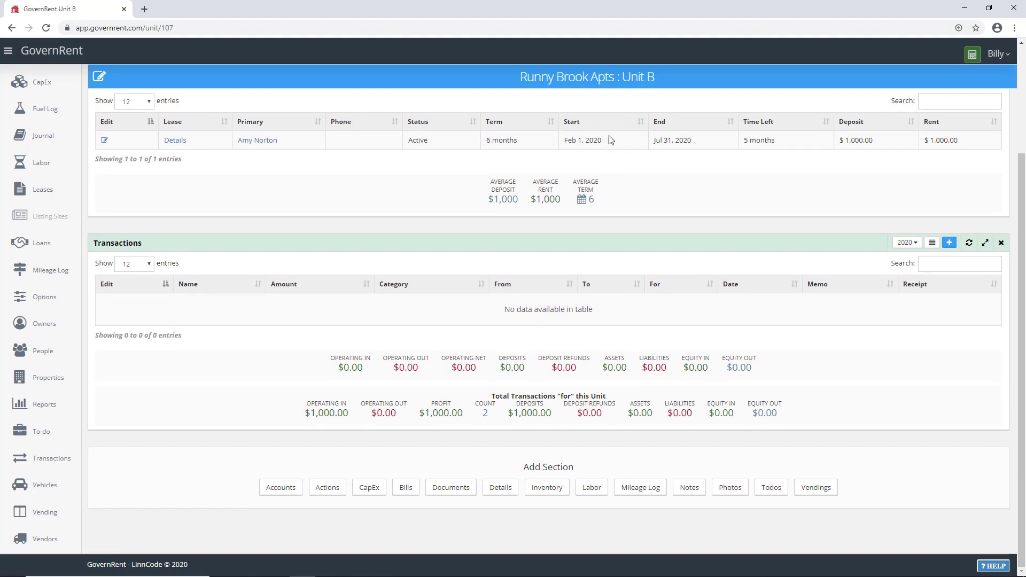
pyautogui.click(600, 80)
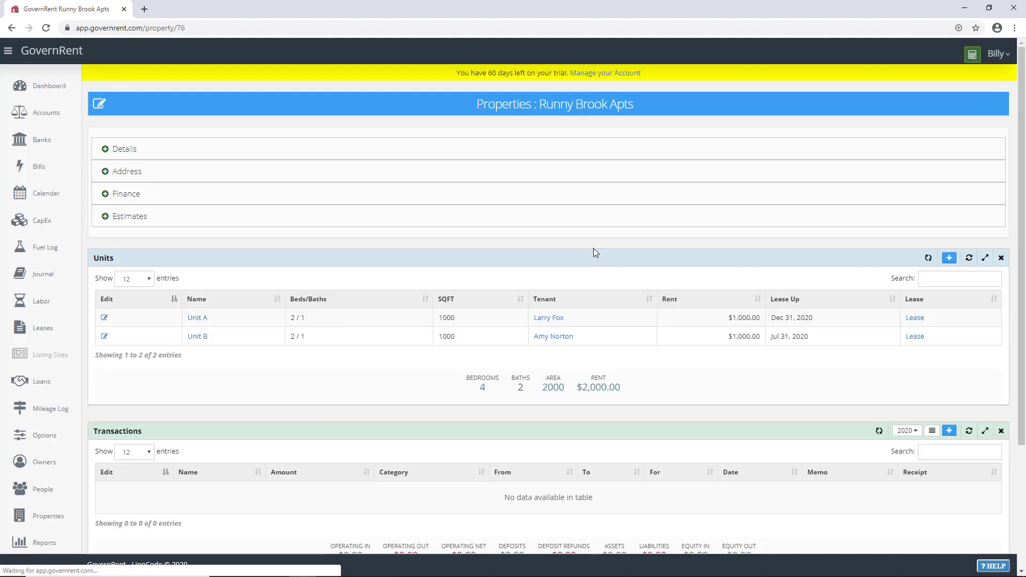
pyautogui.scroll(-4, 577, 310)
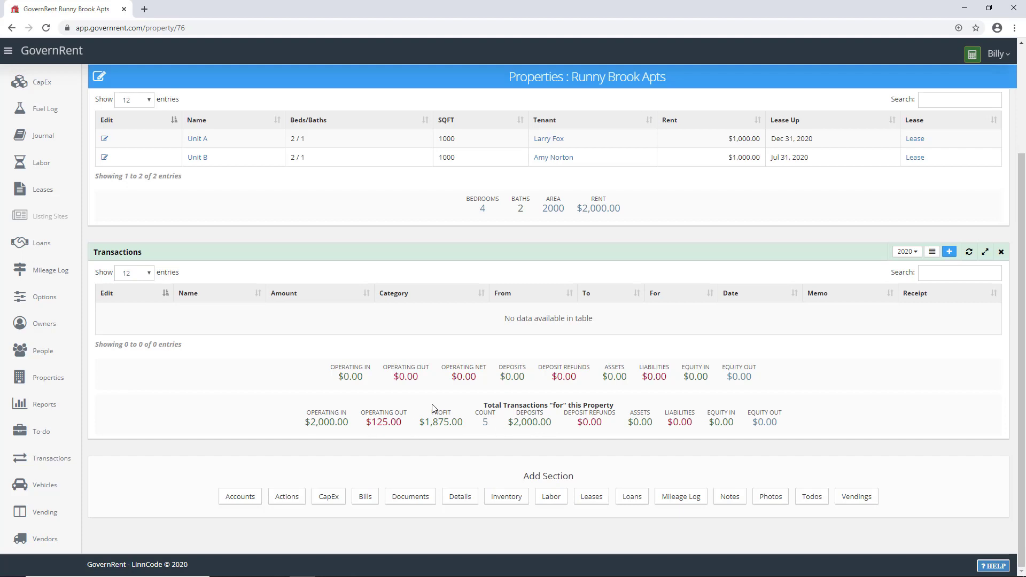
pyautogui.moveTo(371, 422); pyautogui.dragTo(404, 425)
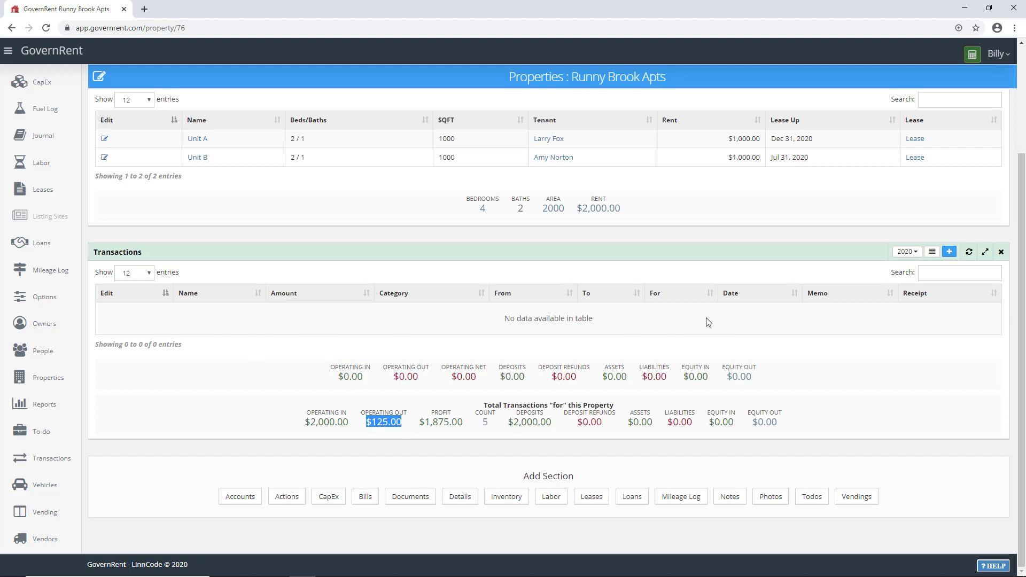
pyautogui.click(932, 252)
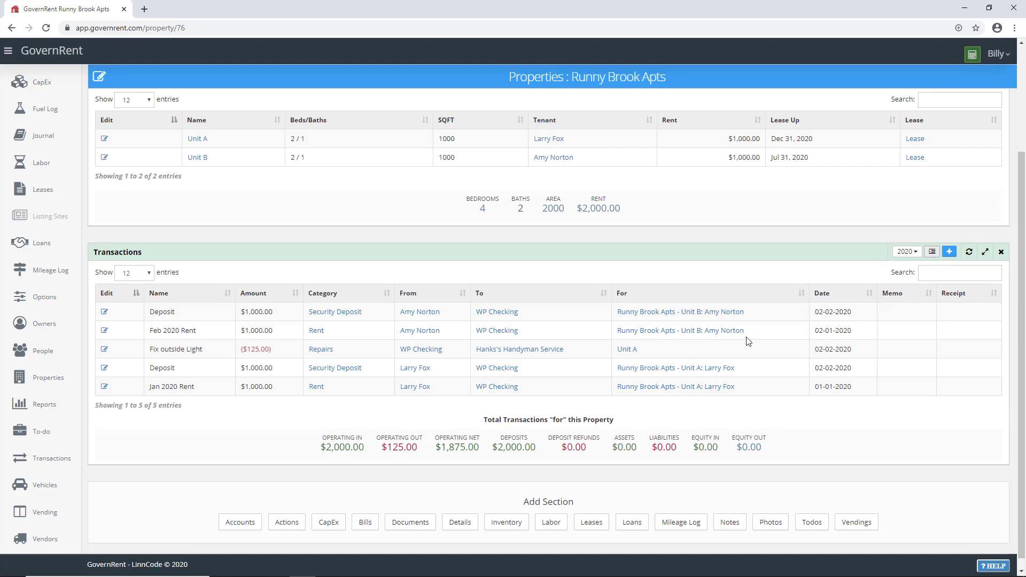
pyautogui.scroll(-1, 747, 341)
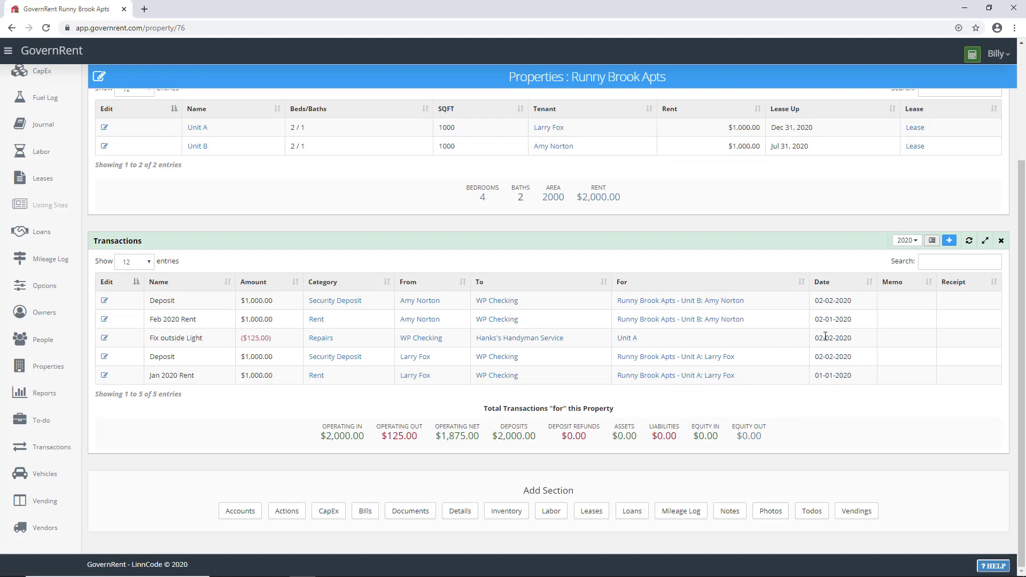
pyautogui.click(933, 242)
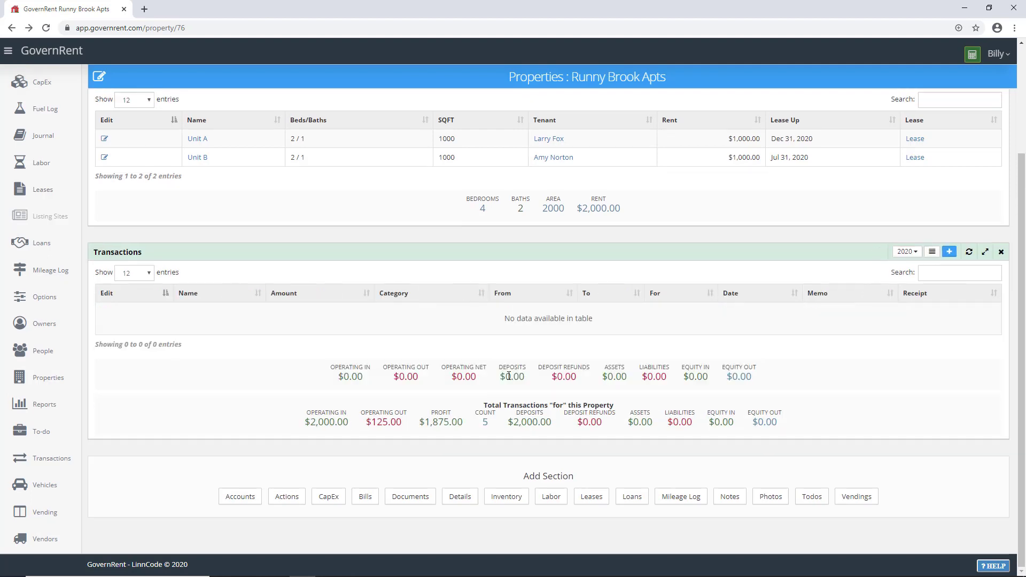
# Step: Start a cash transaction 'Snow Removal' for $80, paid from WP Checking
pyautogui.click(950, 256)
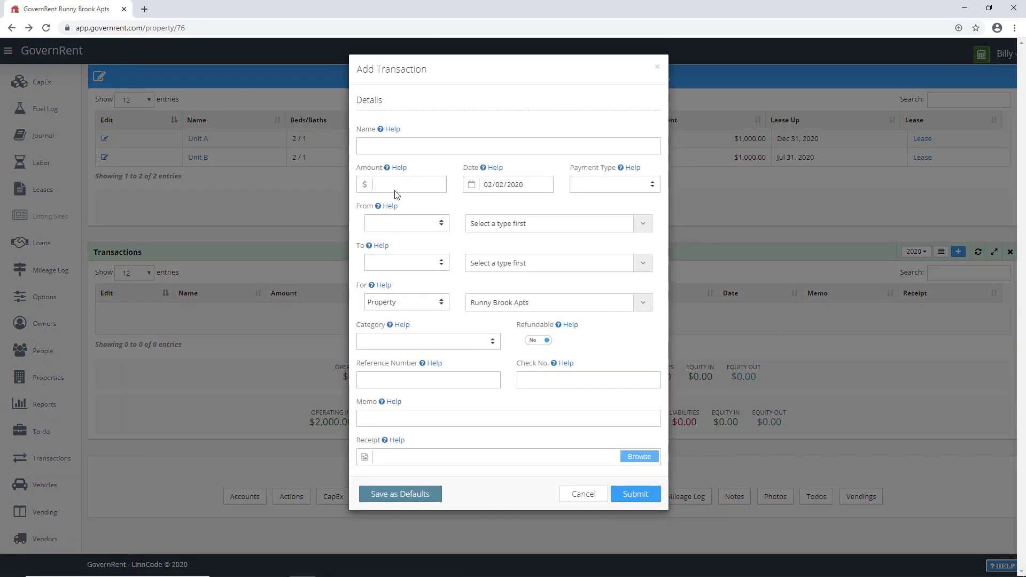
pyautogui.click(388, 146)
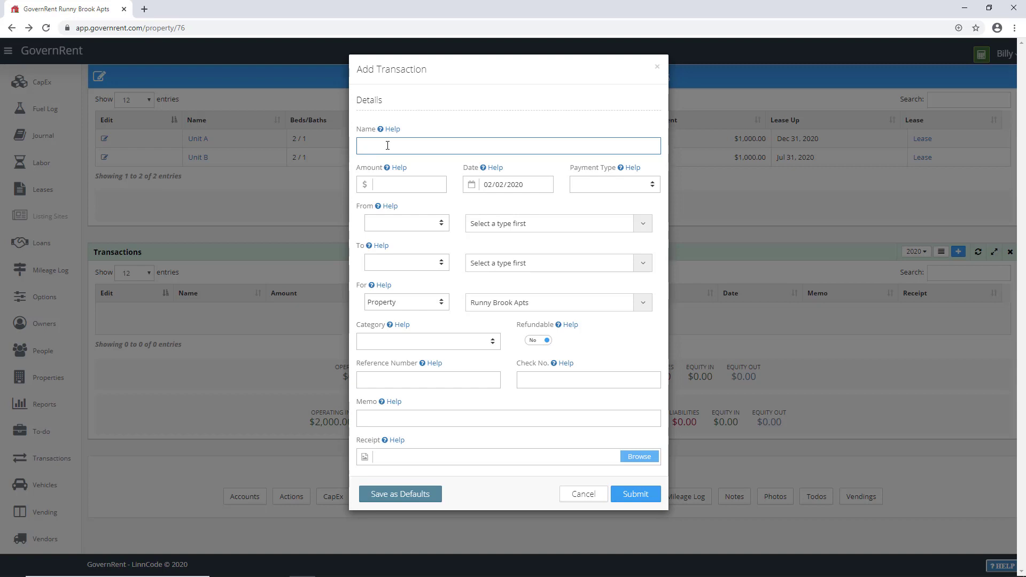
pyautogui.write('Snow Removal')
pyautogui.click(393, 179)
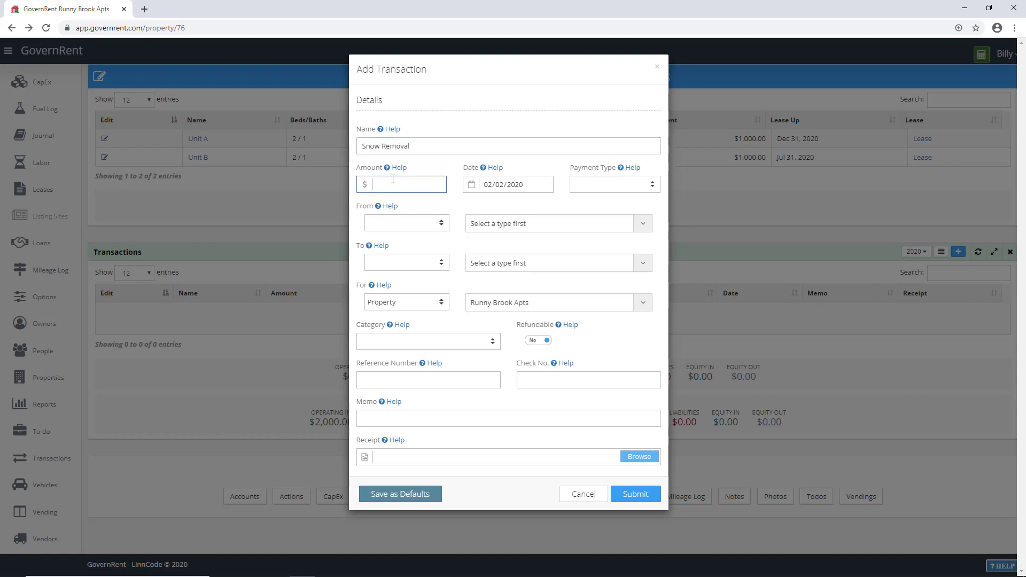
pyautogui.write('80')
pyautogui.click(581, 183)
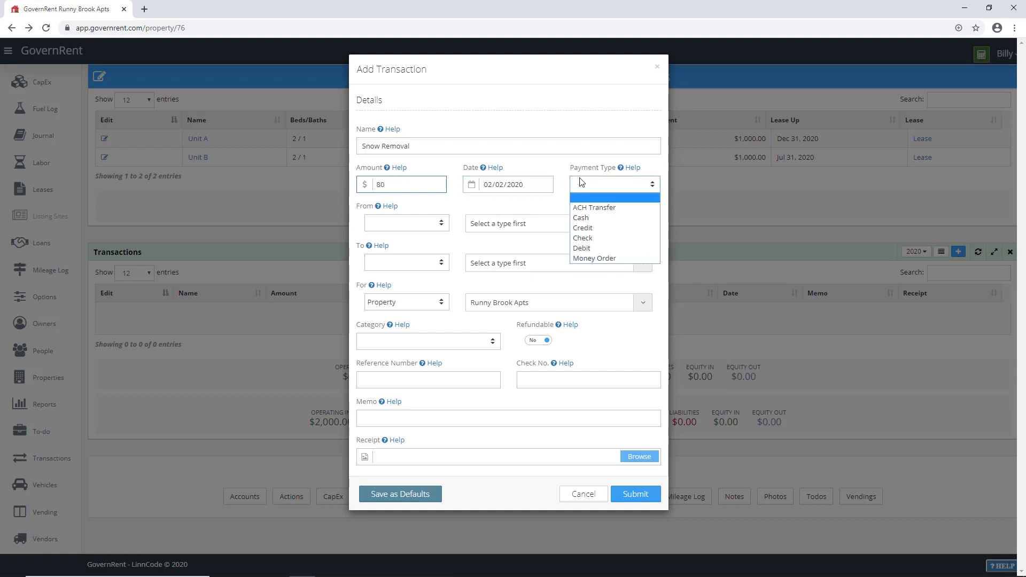
pyautogui.click(583, 217)
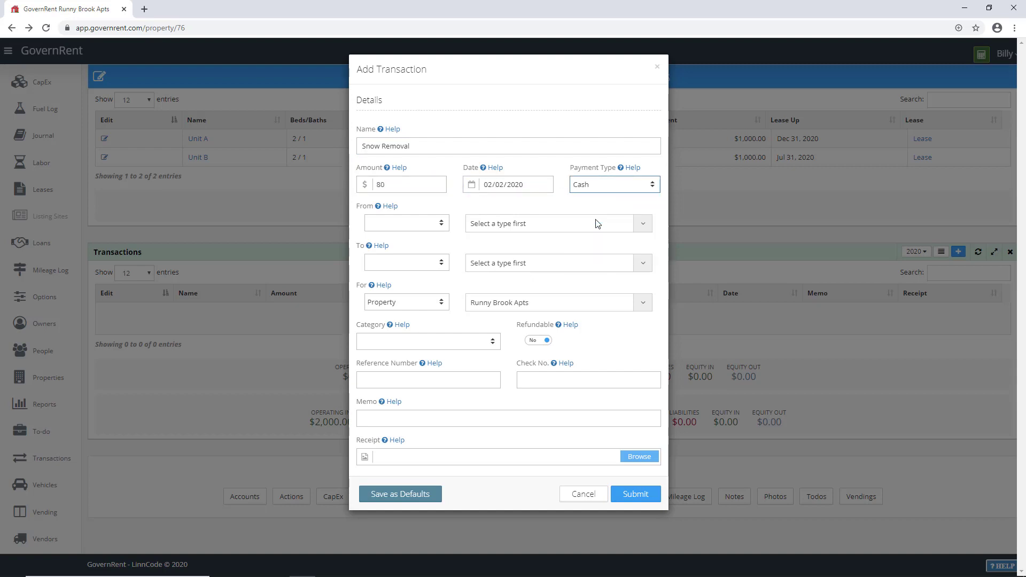
pyautogui.click(416, 227)
pyautogui.click(401, 243)
pyautogui.click(484, 223)
pyautogui.click(500, 257)
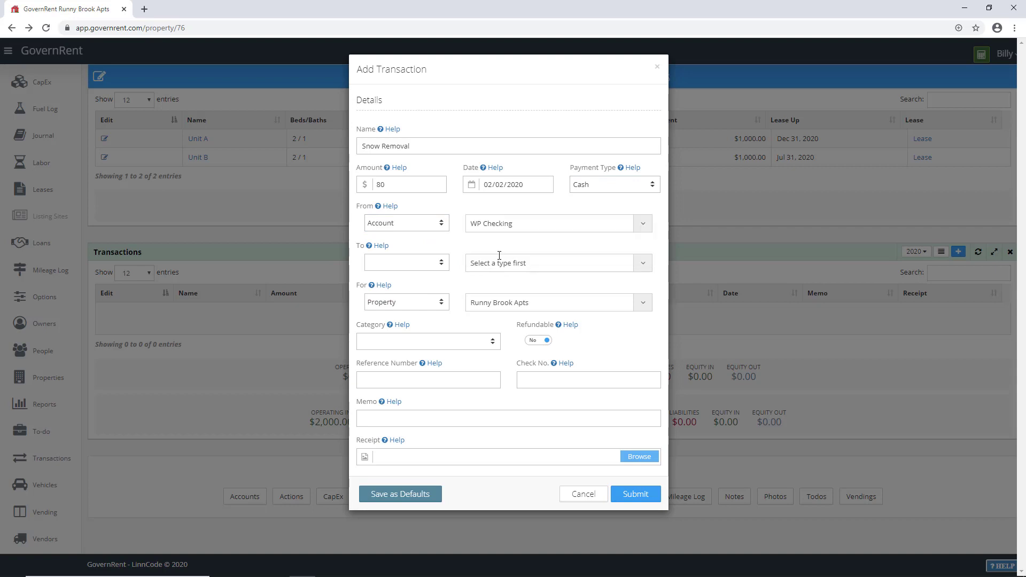
# Step: Pay it to a newly entered person under Cleaning and maintenance, and submit
pyautogui.click(411, 263)
pyautogui.click(395, 321)
pyautogui.click(489, 265)
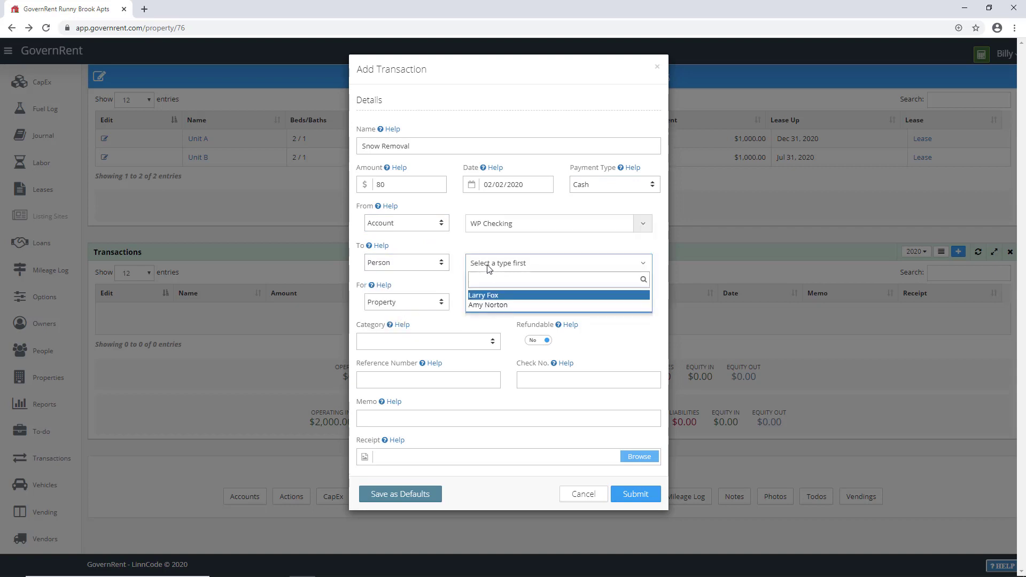
pyautogui.write('Little Timmy')
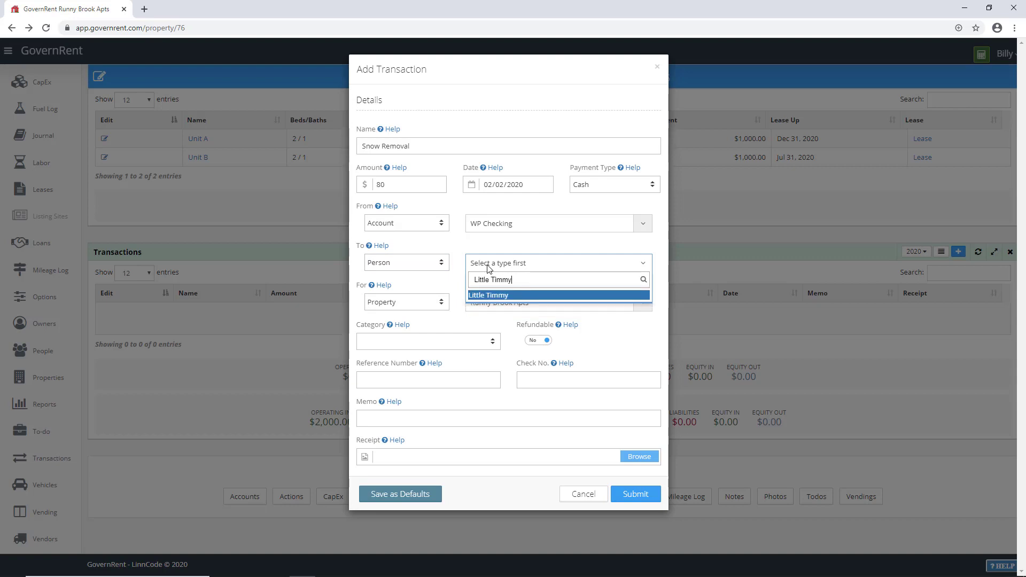
pyautogui.press('Return')
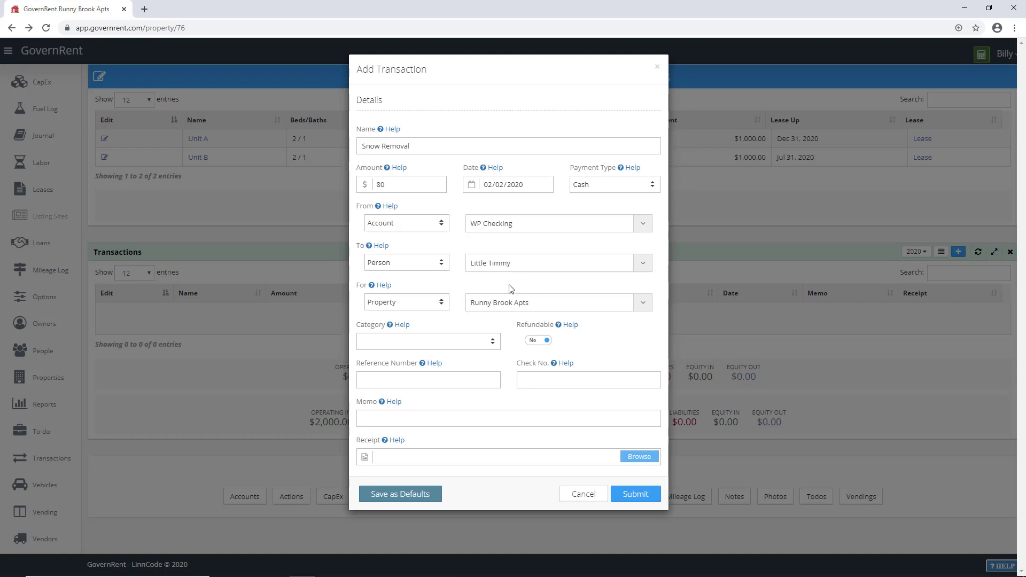
pyautogui.click(439, 342)
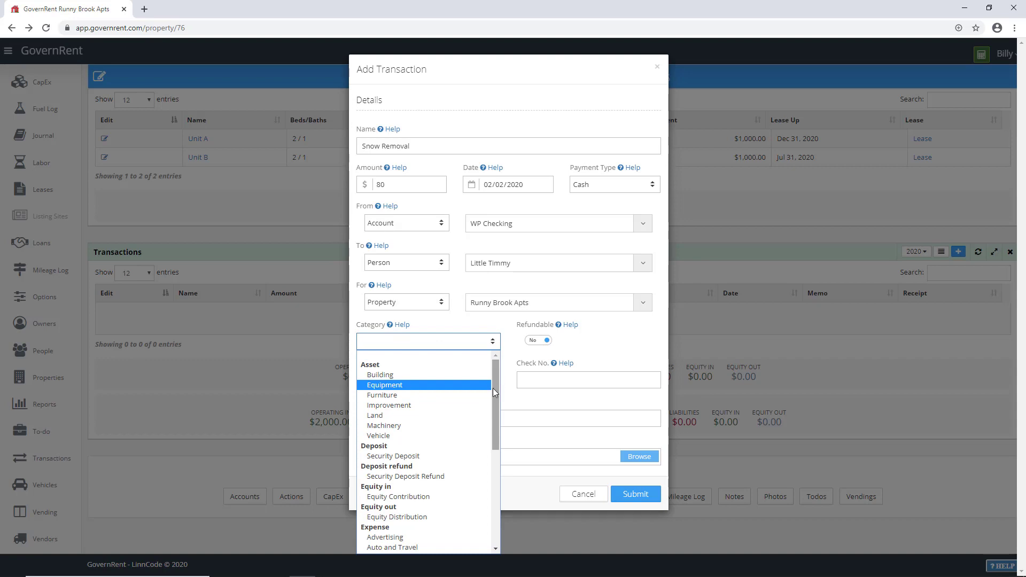
pyautogui.moveTo(493, 389); pyautogui.dragTo(492, 461)
pyautogui.click(433, 395)
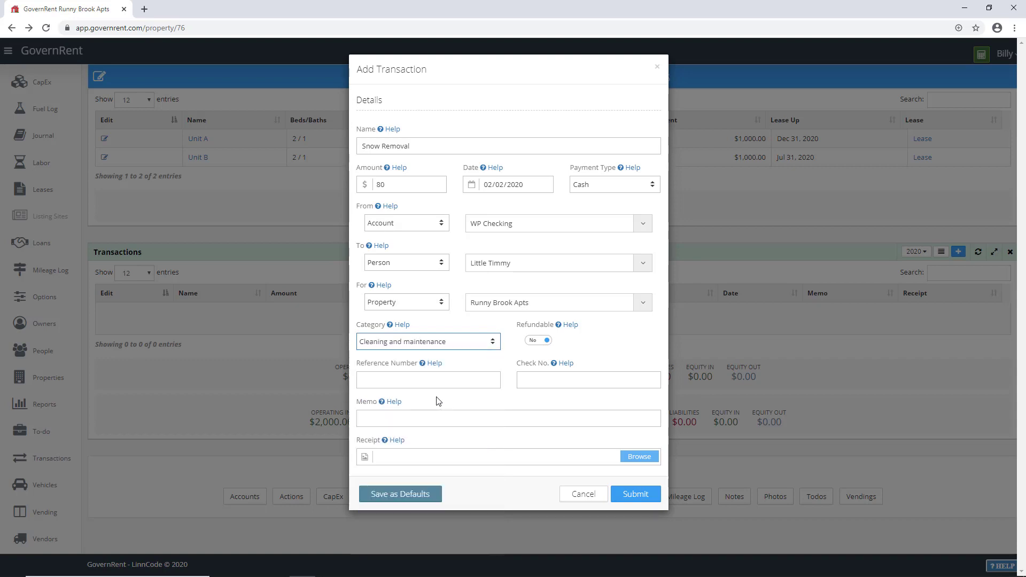
pyautogui.click(638, 493)
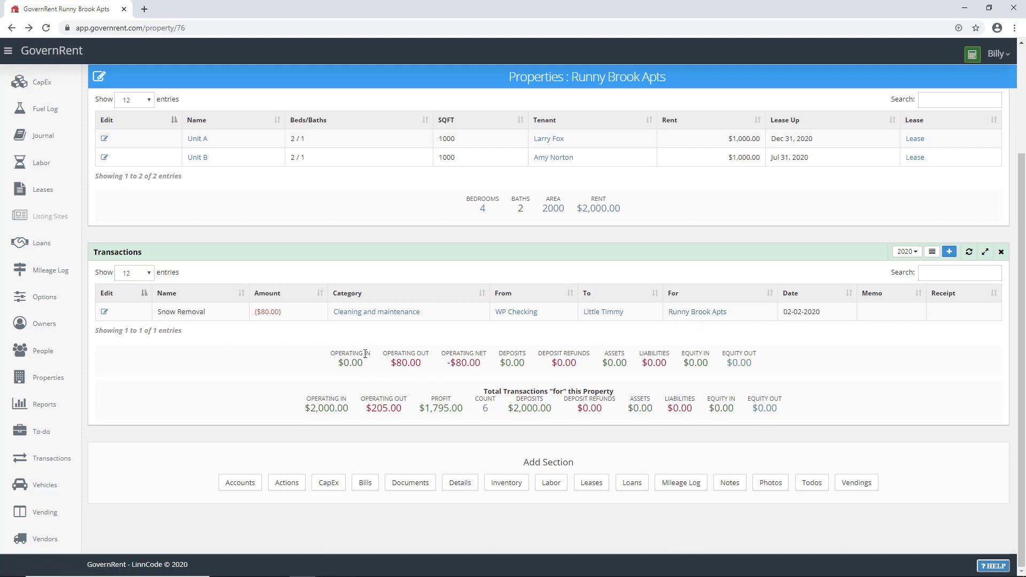
# Step: Review the property's totals, expand its Details, and open owner Wetstone Properties LLC
pyautogui.moveTo(333, 364); pyautogui.dragTo(757, 367)
pyautogui.click(769, 366)
pyautogui.scroll(4, 536, 413)
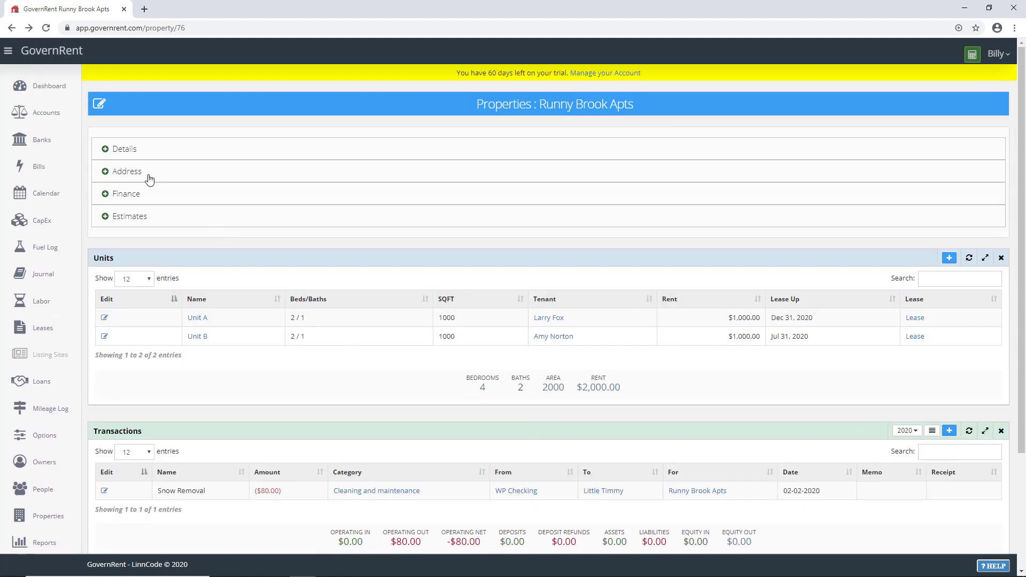
pyautogui.click(126, 155)
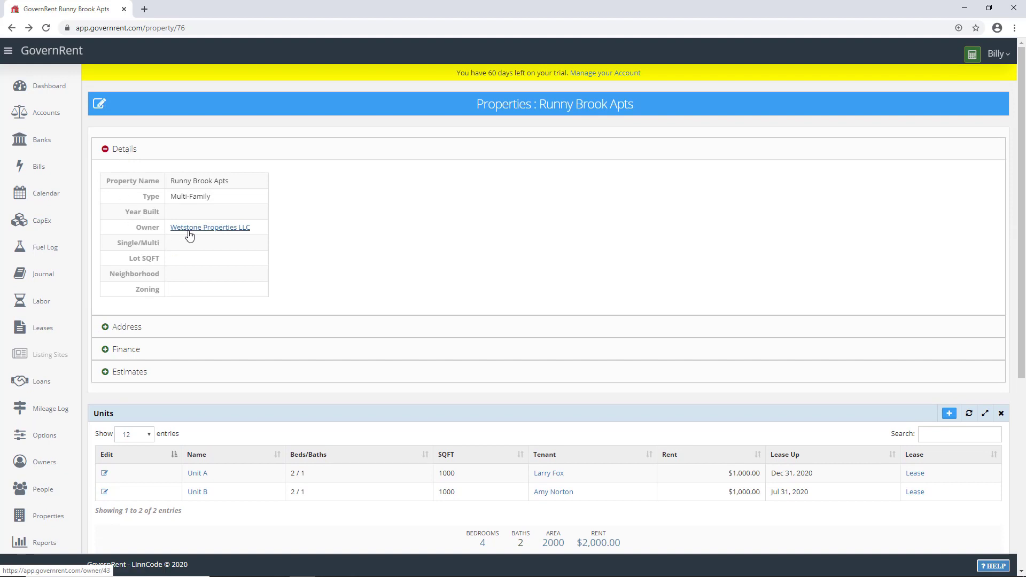
pyautogui.click(192, 235)
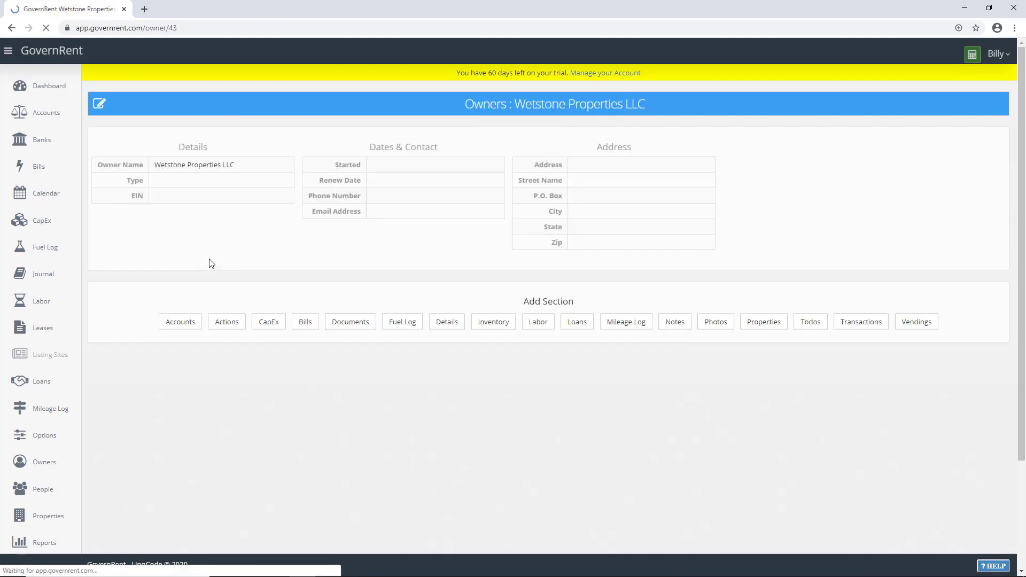
# Step: Add a Transactions section showing 6 transactions, then a Properties section, to the owner page
pyautogui.click(850, 324)
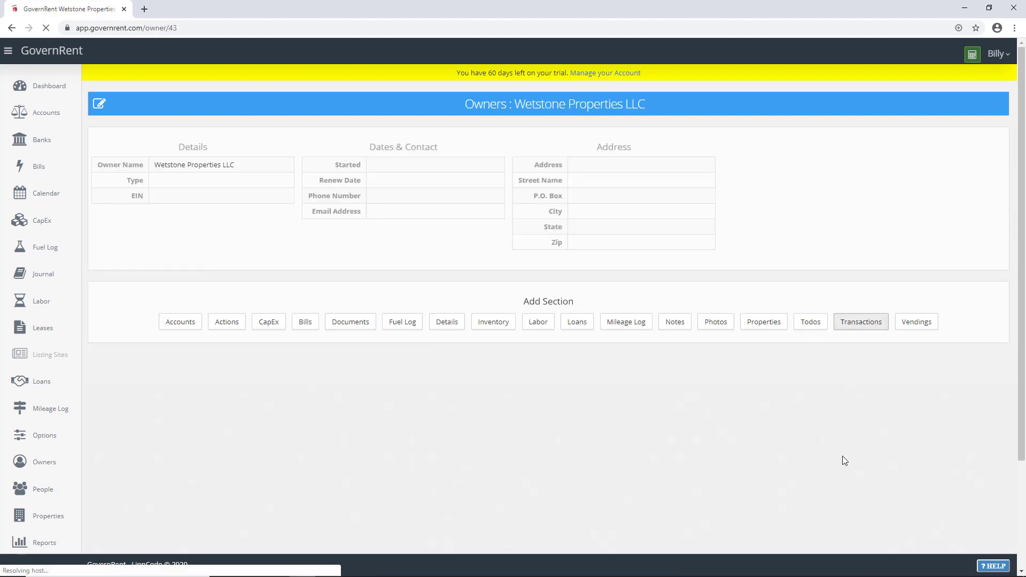
pyautogui.scroll(-2, 737, 413)
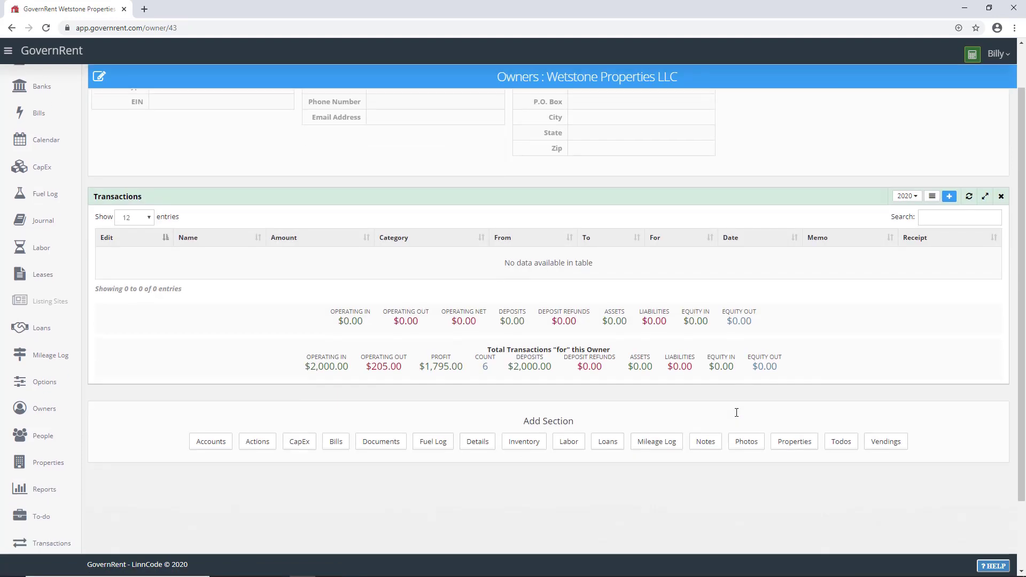
pyautogui.doubleClick(486, 367)
pyautogui.click(787, 446)
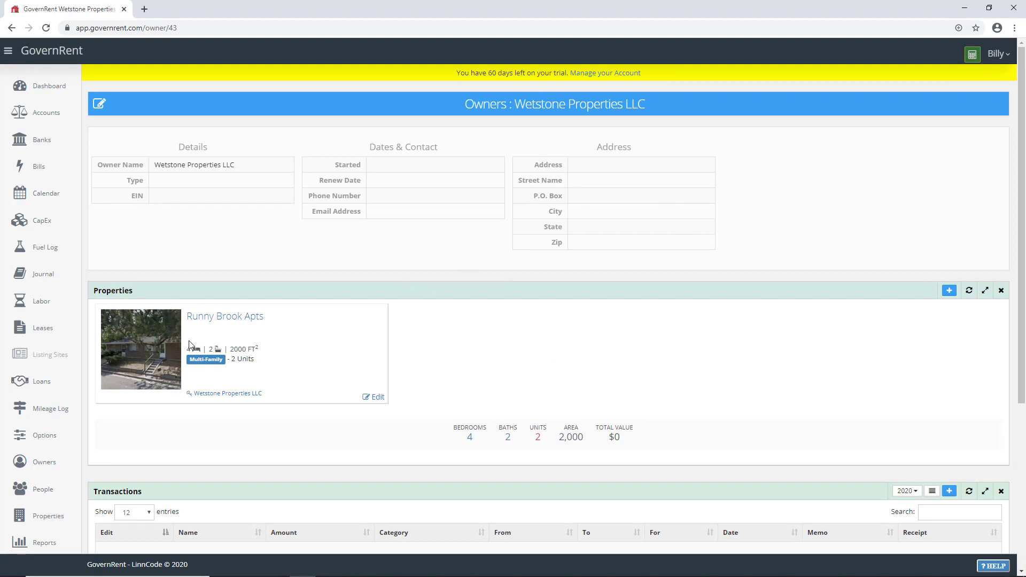
pyautogui.scroll(-5, 287, 375)
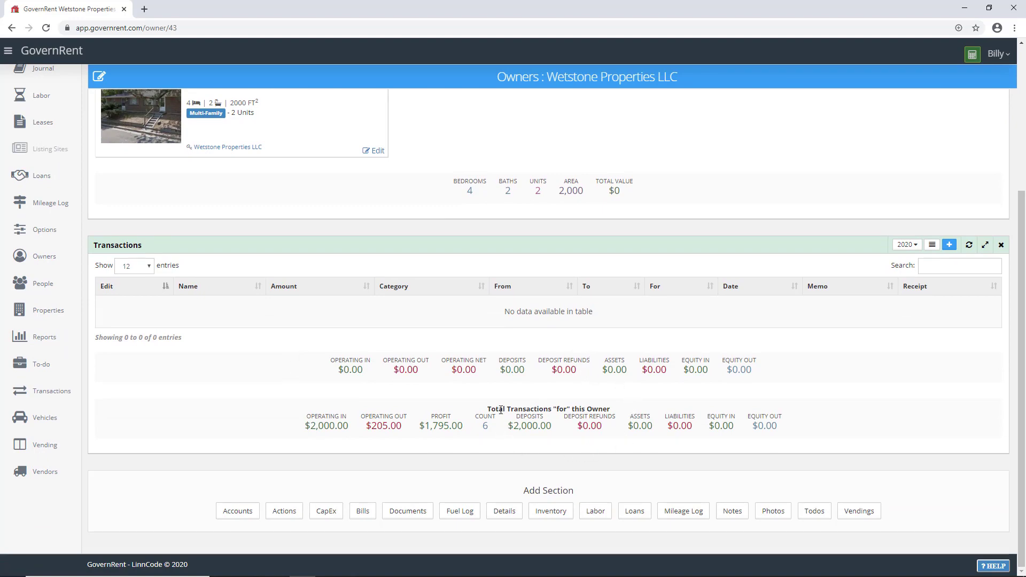
# Step: Start a $50 'LLC Renewal Fee' check transaction paid from the WP Checking account
pyautogui.click(949, 244)
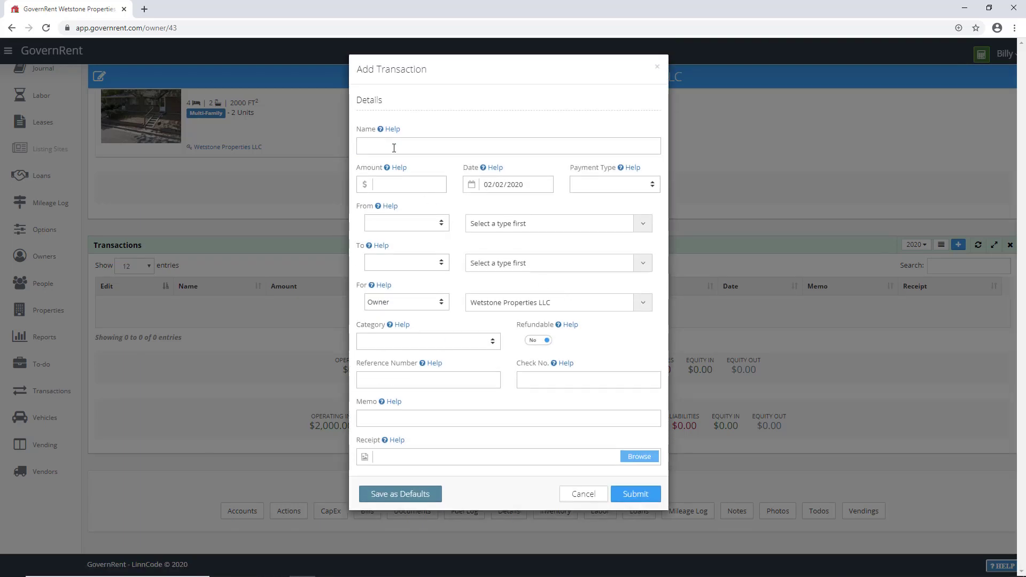
pyautogui.click(394, 147)
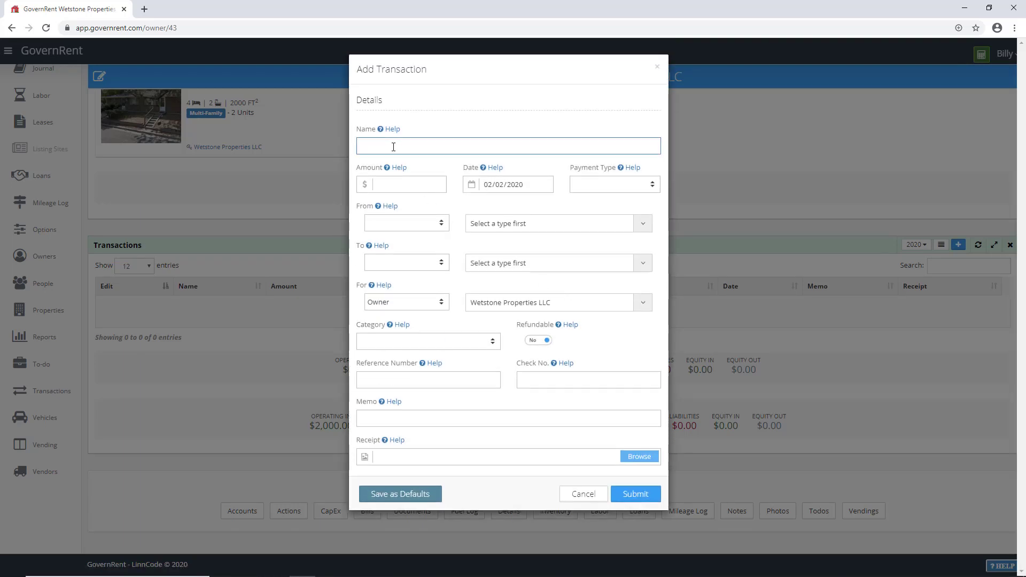
pyautogui.write('LLC Renewal Fee')
pyautogui.click(407, 186)
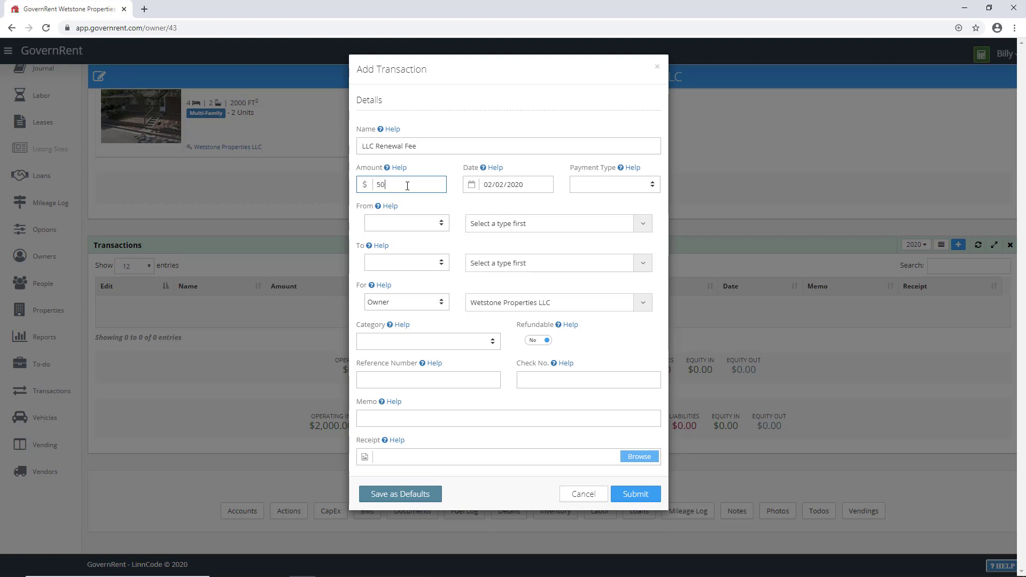
pyautogui.click(572, 184)
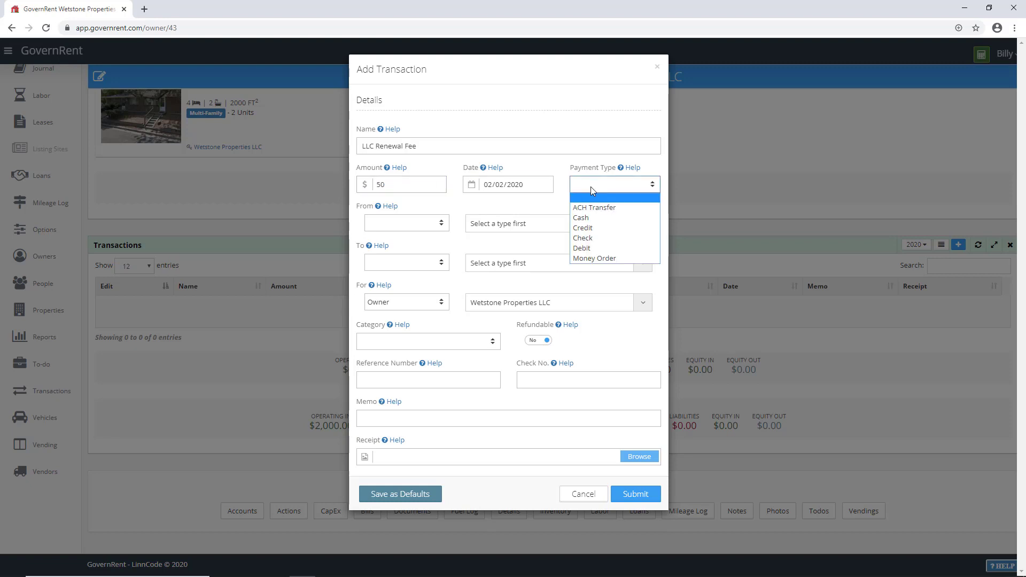
pyautogui.click(598, 238)
pyautogui.click(408, 224)
pyautogui.click(403, 247)
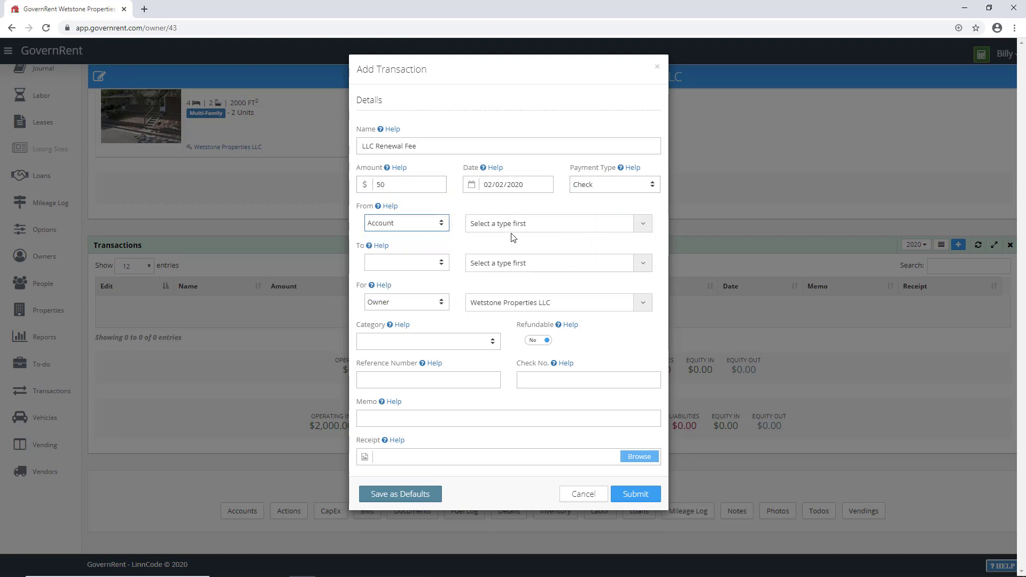
pyautogui.click(507, 223)
pyautogui.click(506, 255)
# Step: Pay vendor State of Wyoming under Legal and Other Professional Fees and submit the fee
pyautogui.click(401, 263)
pyautogui.click(394, 326)
pyautogui.click(492, 265)
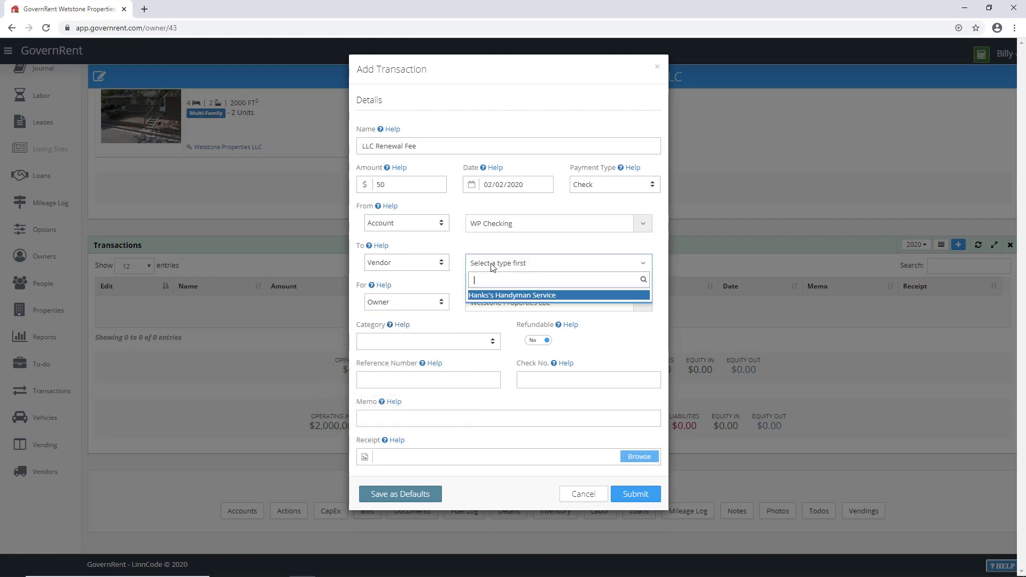
pyautogui.write('State of Wyoming')
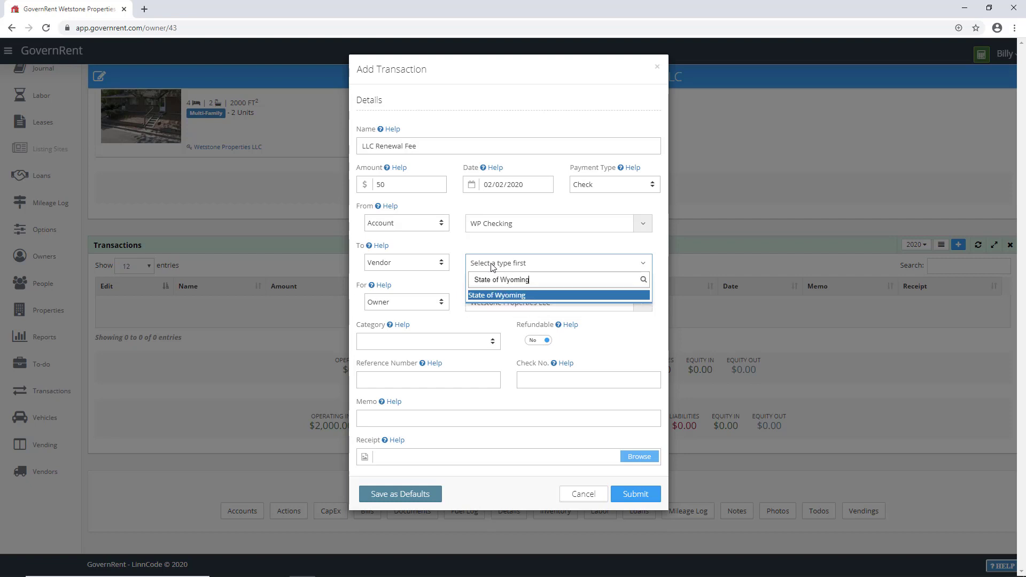
pyautogui.press('Return')
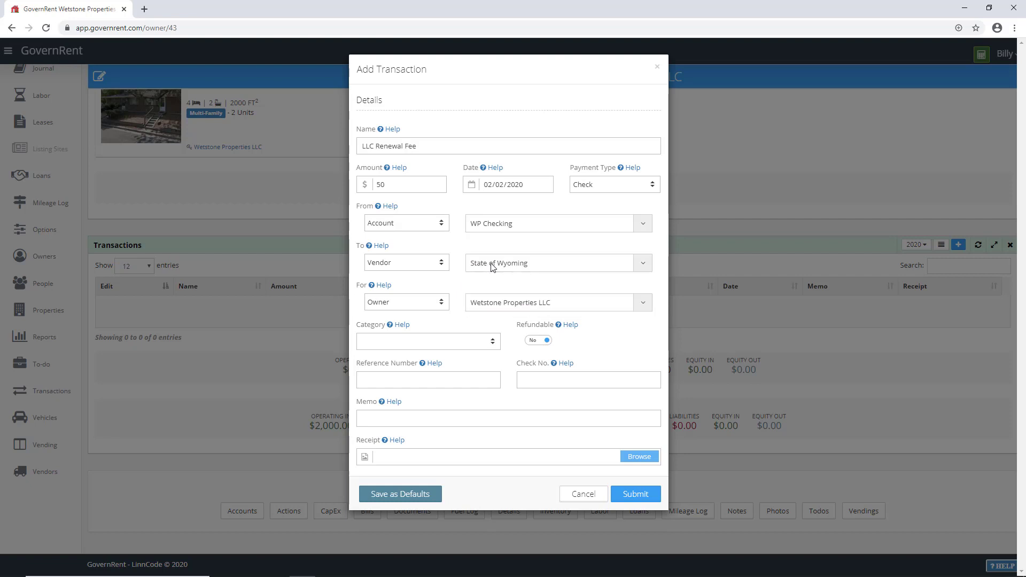
pyautogui.click(414, 341)
pyautogui.scroll(-1, 409, 460)
pyautogui.scroll(-3, 415, 449)
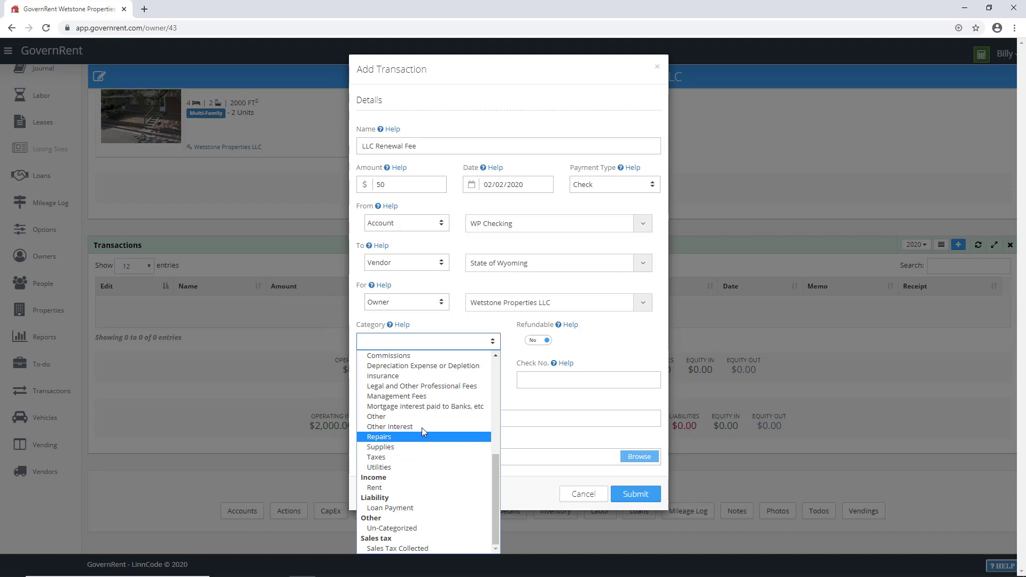
pyautogui.click(431, 386)
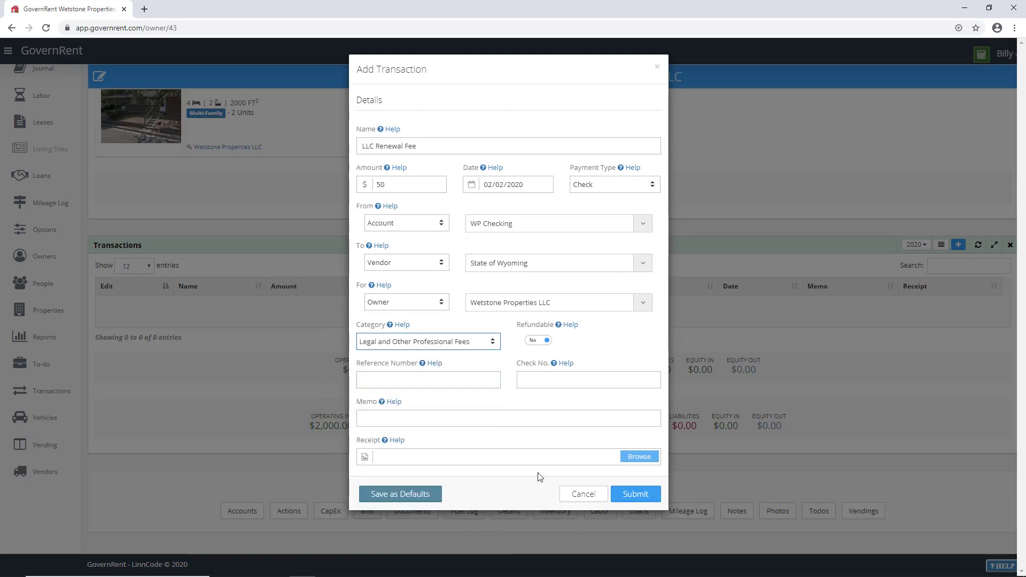
pyautogui.click(635, 494)
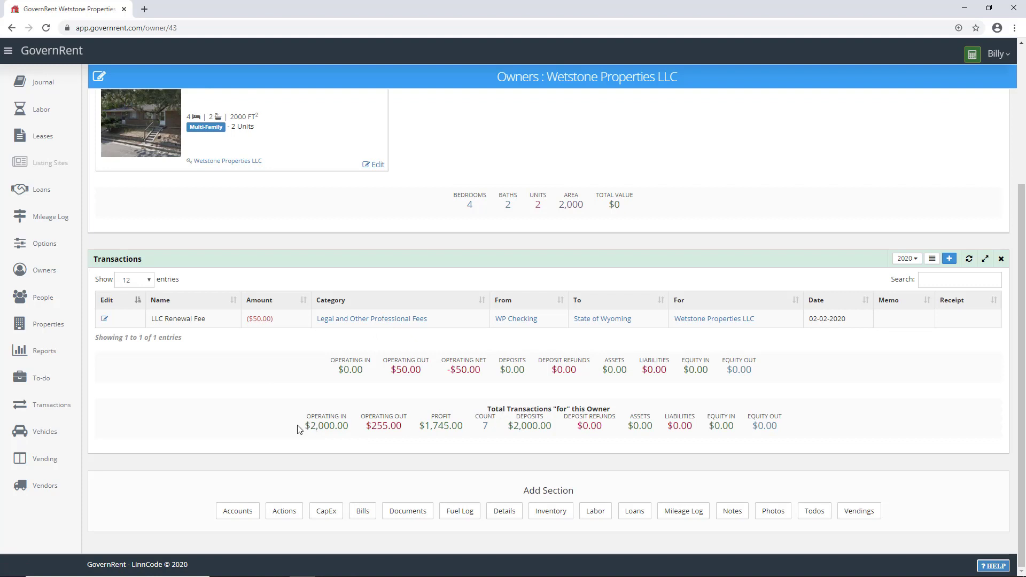
# Step: Review the owner's operating totals, then go to the Runny Brook Apts property page
pyautogui.moveTo(298, 430); pyautogui.dragTo(415, 431)
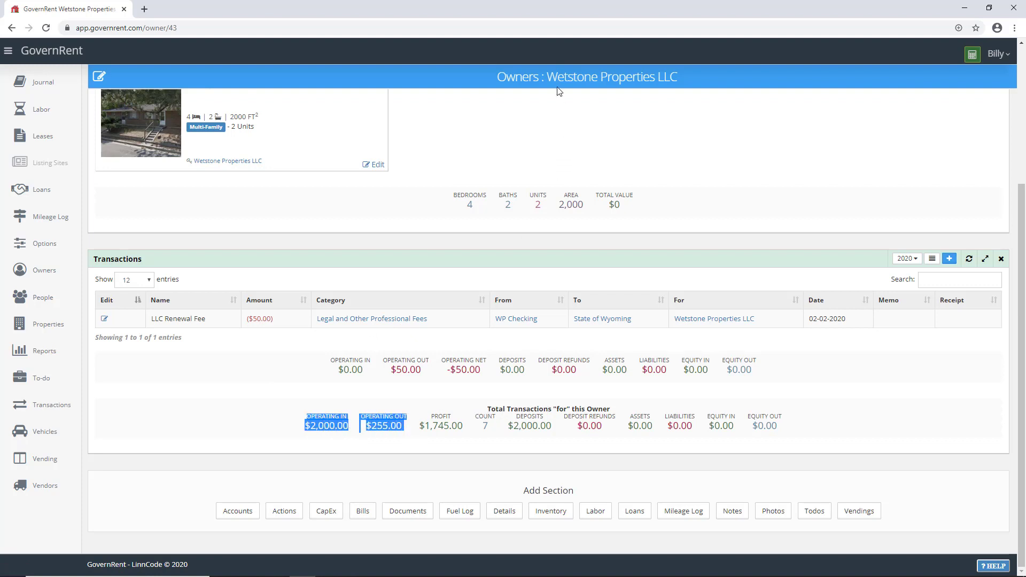
pyautogui.click(353, 441)
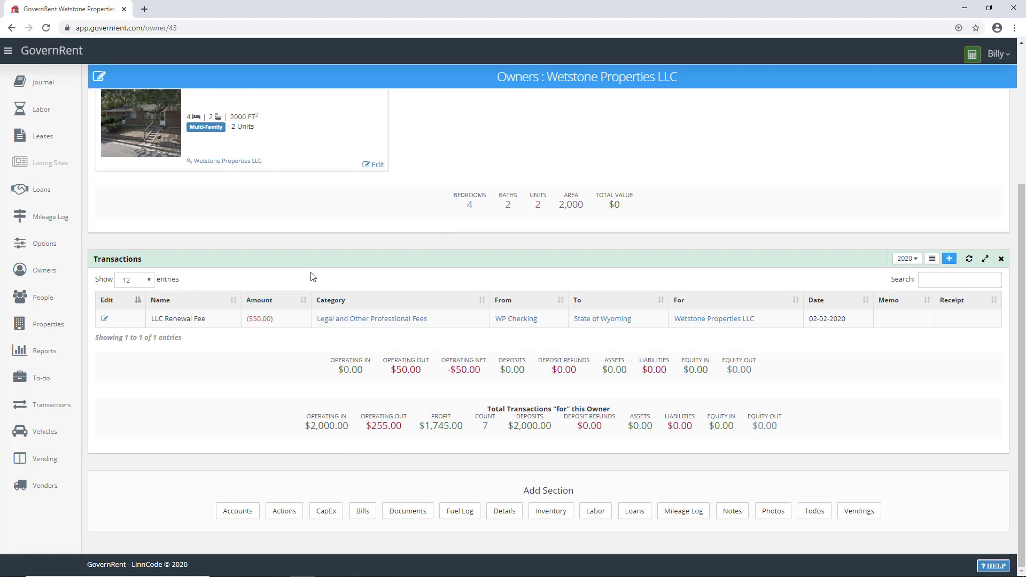
pyautogui.scroll(1, 311, 283)
pyautogui.click(227, 140)
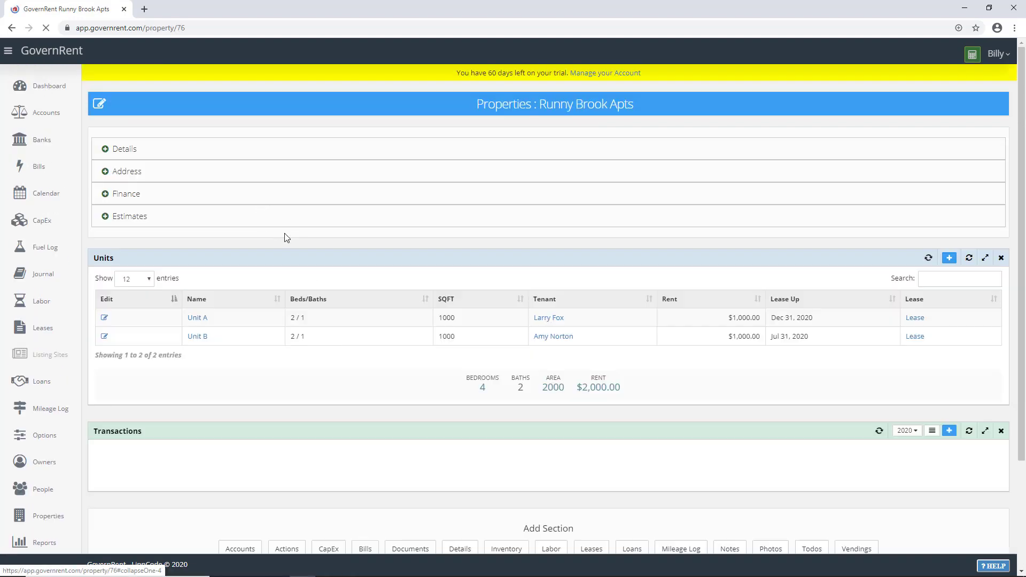
# Step: View the Unit A page, then return to Runny Brook Apts
pyautogui.scroll(-3, 321, 321)
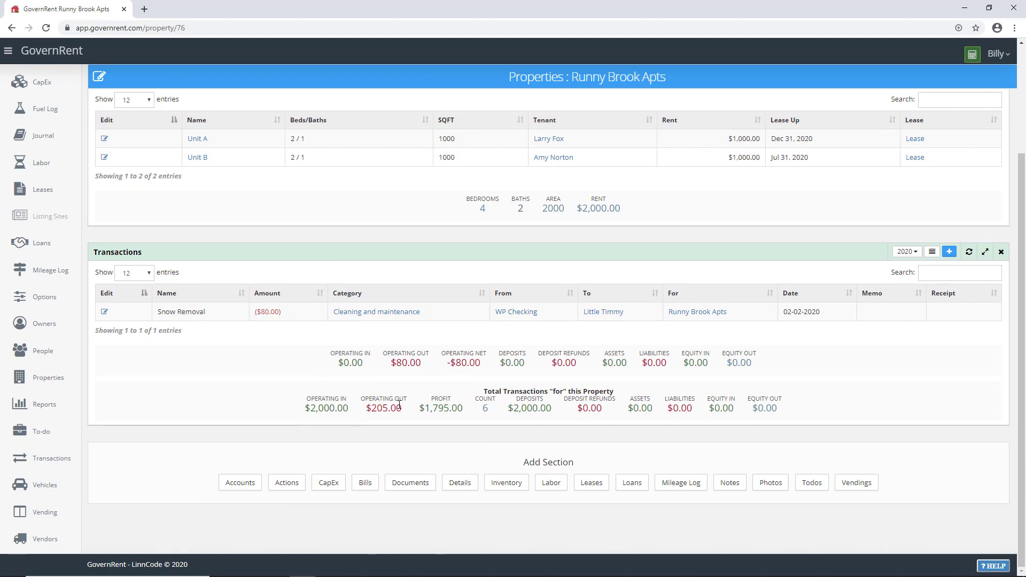
pyautogui.scroll(1, 399, 405)
pyautogui.click(198, 193)
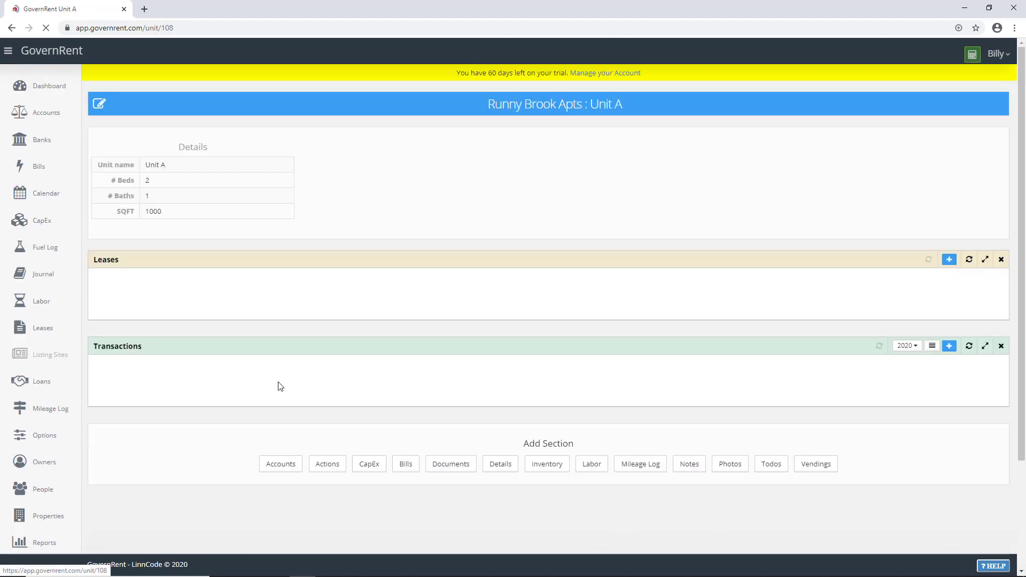
pyautogui.scroll(-3, 281, 394)
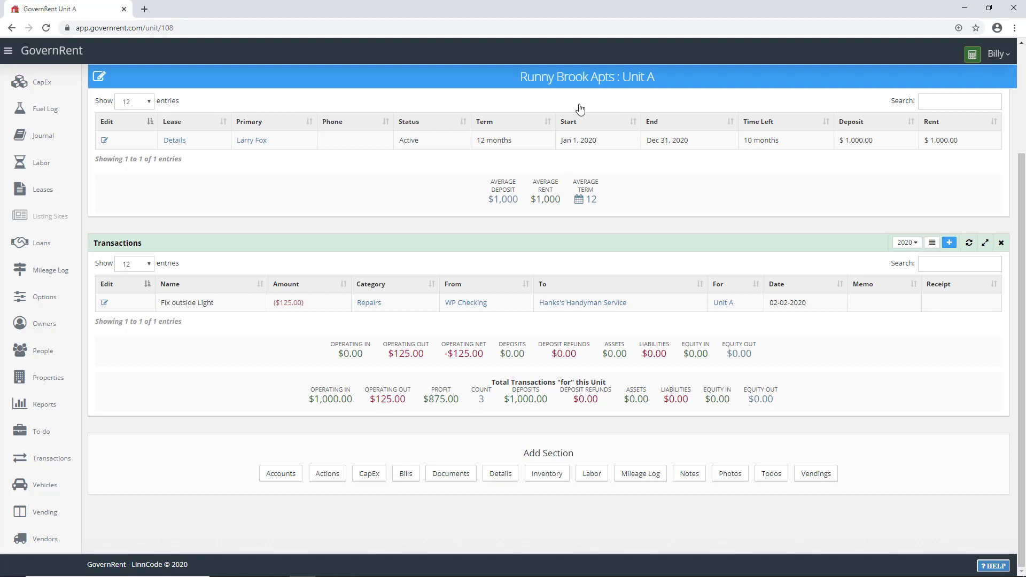
pyautogui.click(579, 79)
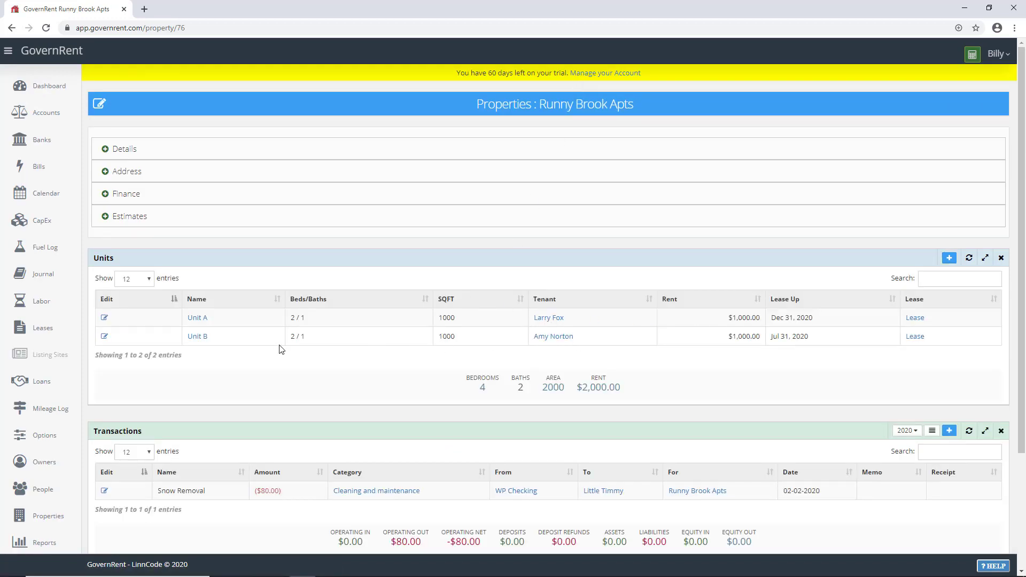
# Step: Open Unit B and add an Actions section to it
pyautogui.click(198, 337)
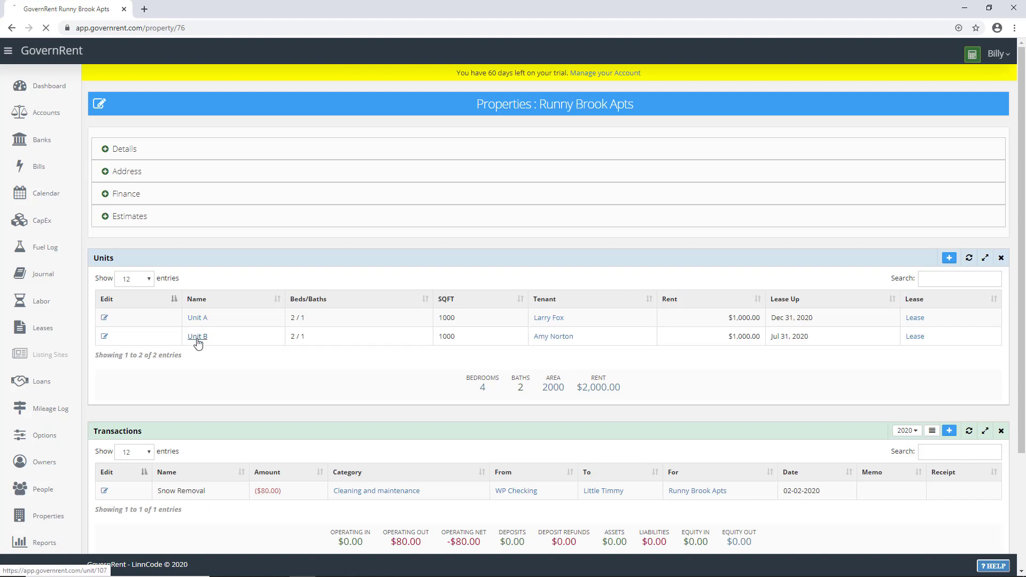
pyautogui.scroll(-2, 403, 393)
pyautogui.scroll(-1, 403, 393)
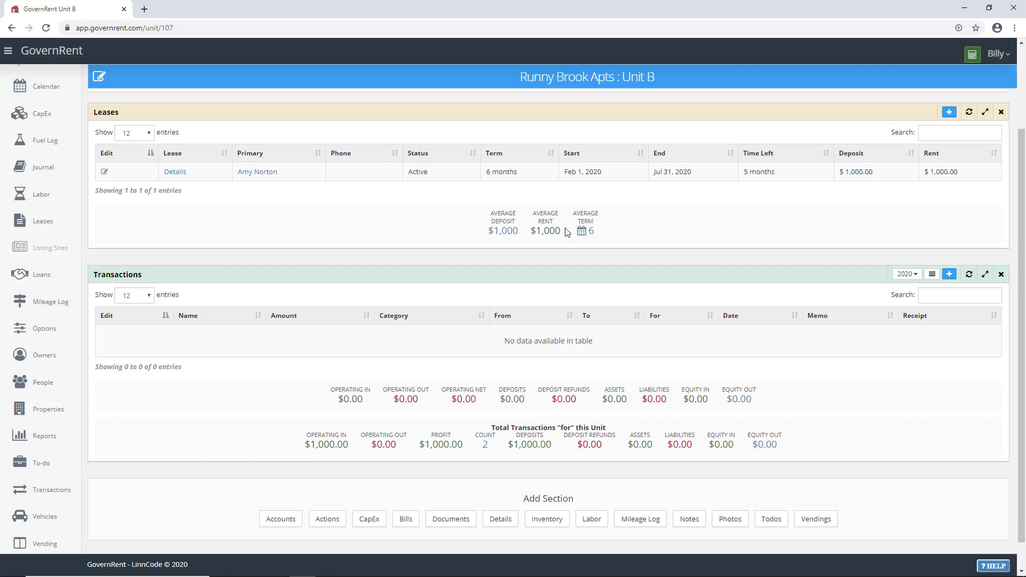
pyautogui.scroll(-1, 446, 327)
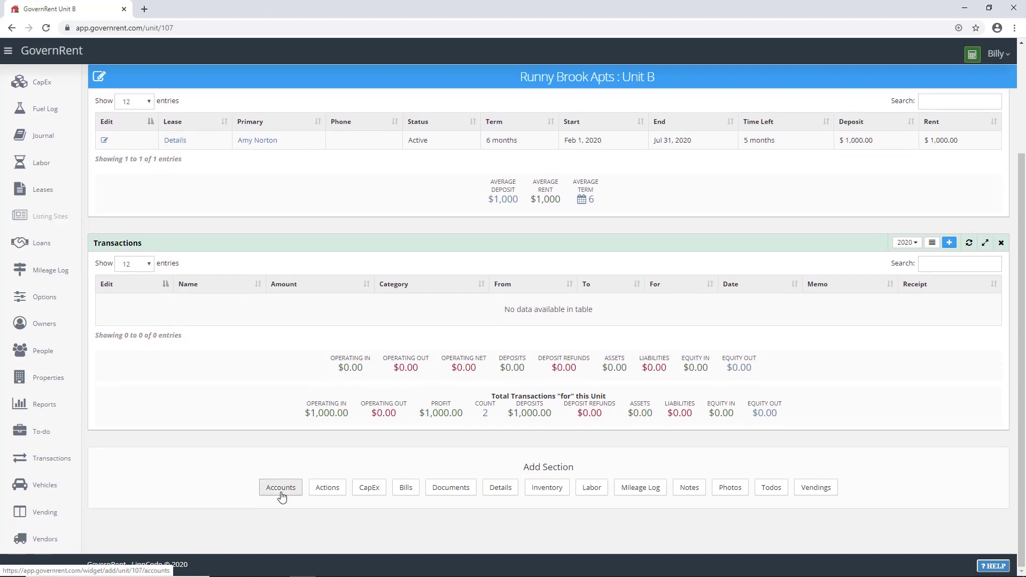
pyautogui.click(281, 493)
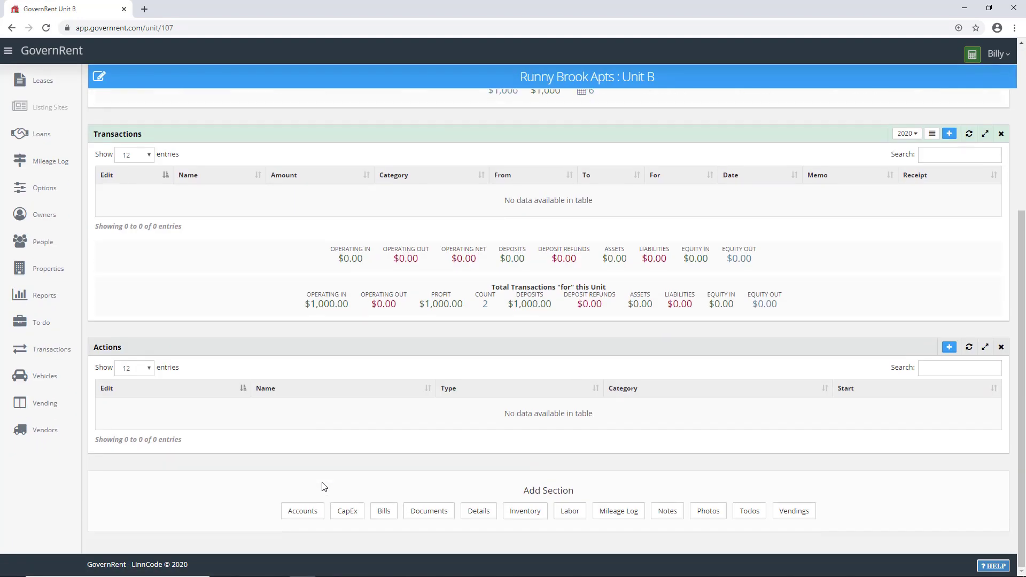
# Step: Create a new action named 'Unit B Turnover 2020', fixing the Turnover spelling
pyautogui.click(950, 347)
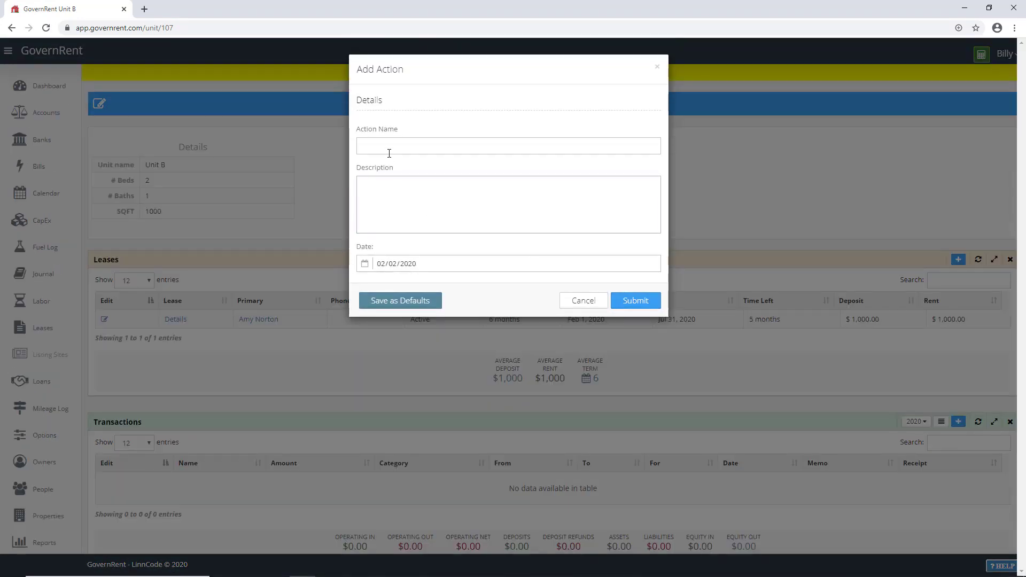
pyautogui.click(389, 142)
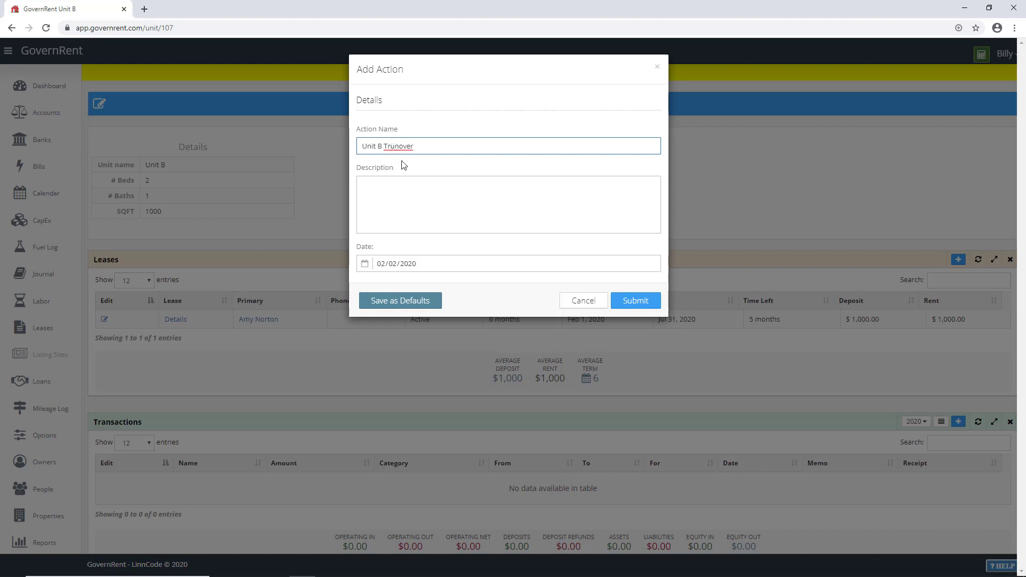
pyautogui.press('BackSpace')
pyautogui.press('Right')
pyautogui.write('r')
pyautogui.click(623, 298)
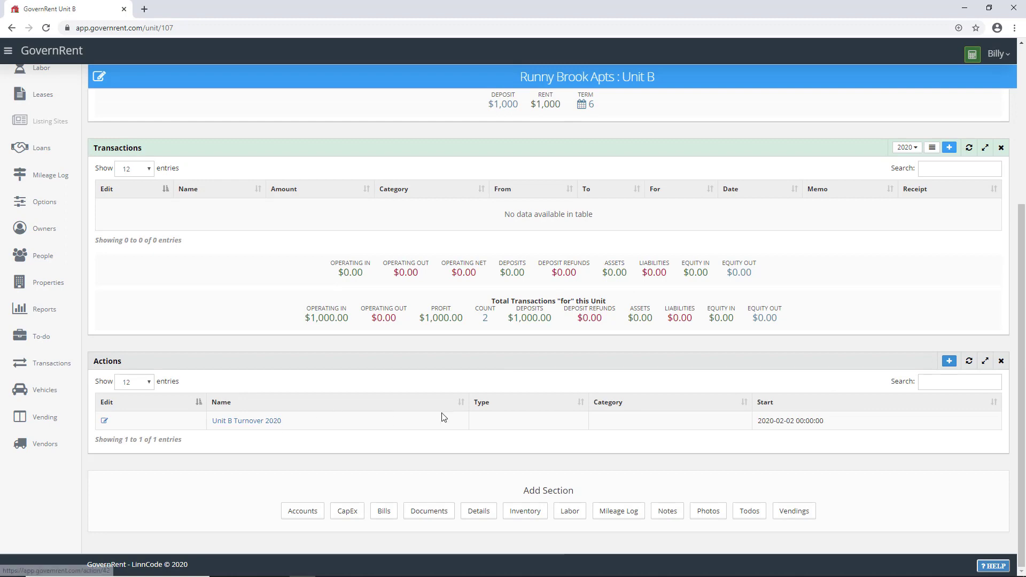
# Step: Change the action's date to 01/10/2020 and open its page
pyautogui.click(104, 421)
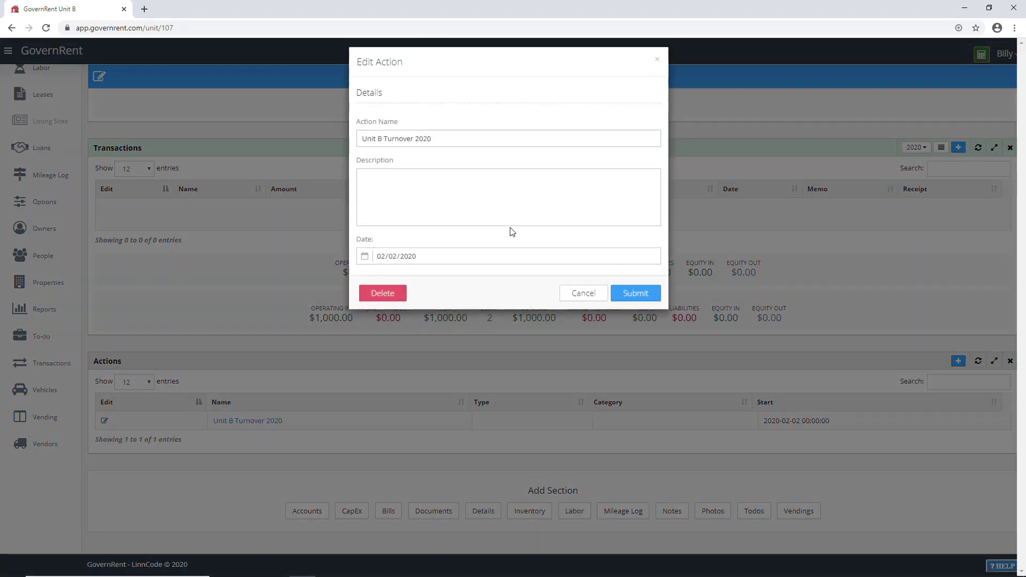
pyautogui.click(381, 264)
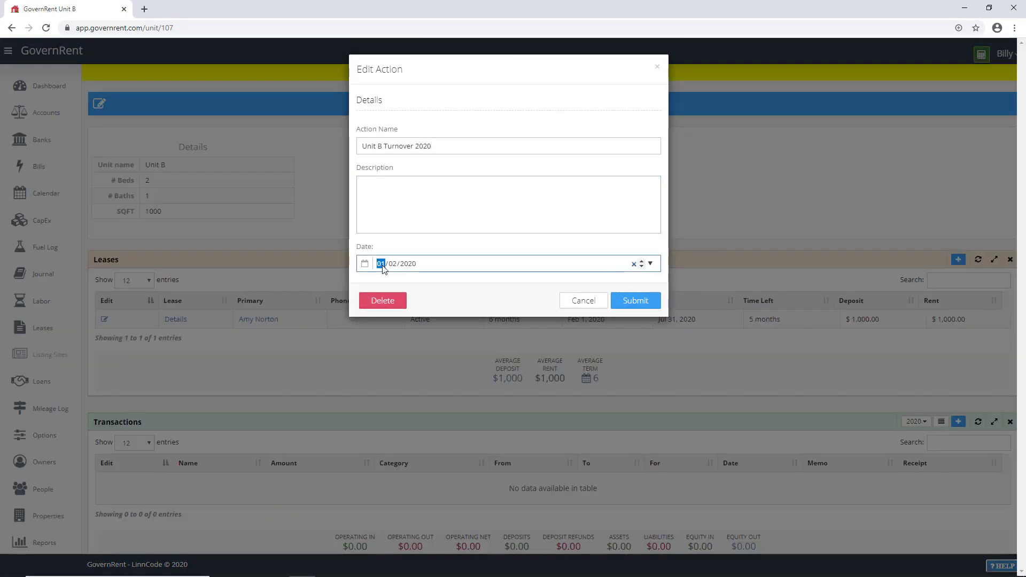
pyautogui.press('Tab')
pyautogui.press('Tab')
pyautogui.click(630, 300)
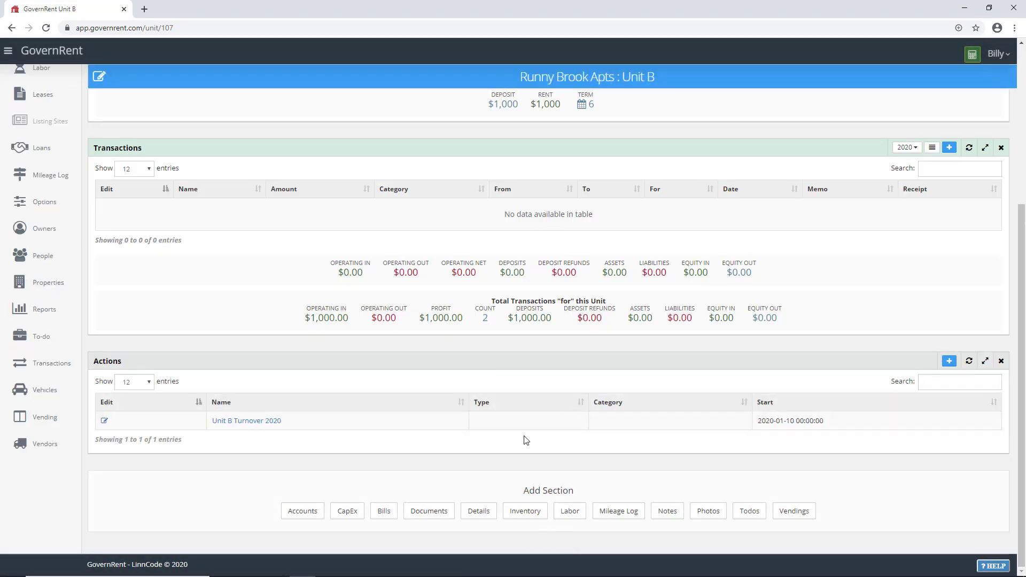
pyautogui.click(242, 425)
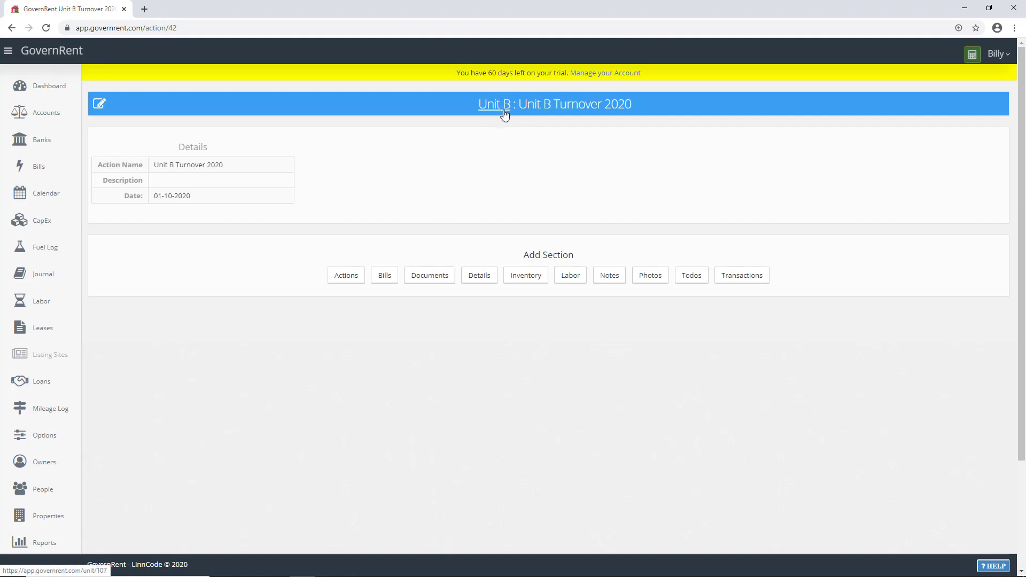
# Step: Add a Transactions section and start a $100 'Cleaning' transaction dated January 11, 2020
pyautogui.moveTo(519, 105); pyautogui.dragTo(632, 104)
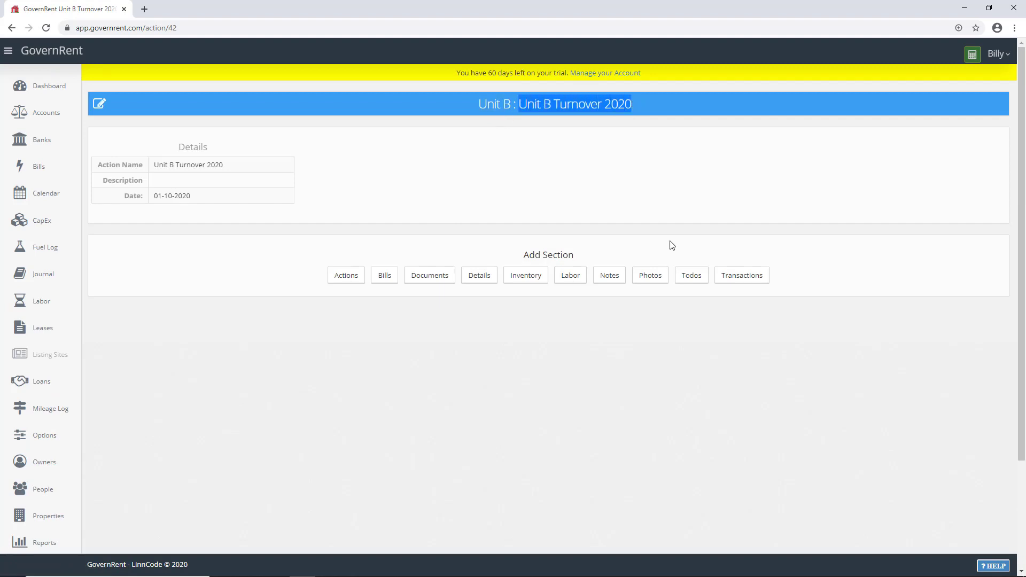
pyautogui.click(746, 281)
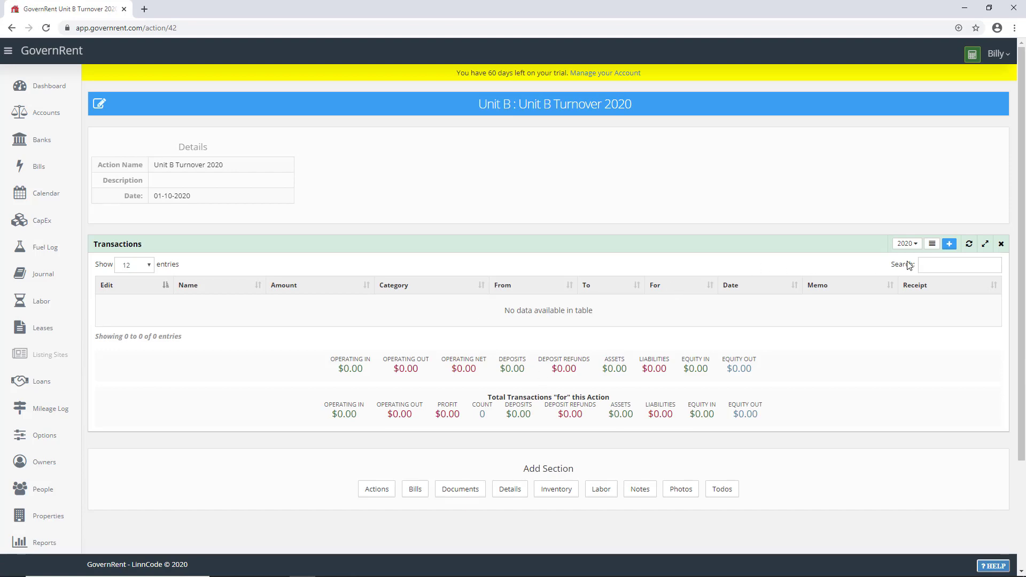
pyautogui.click(949, 244)
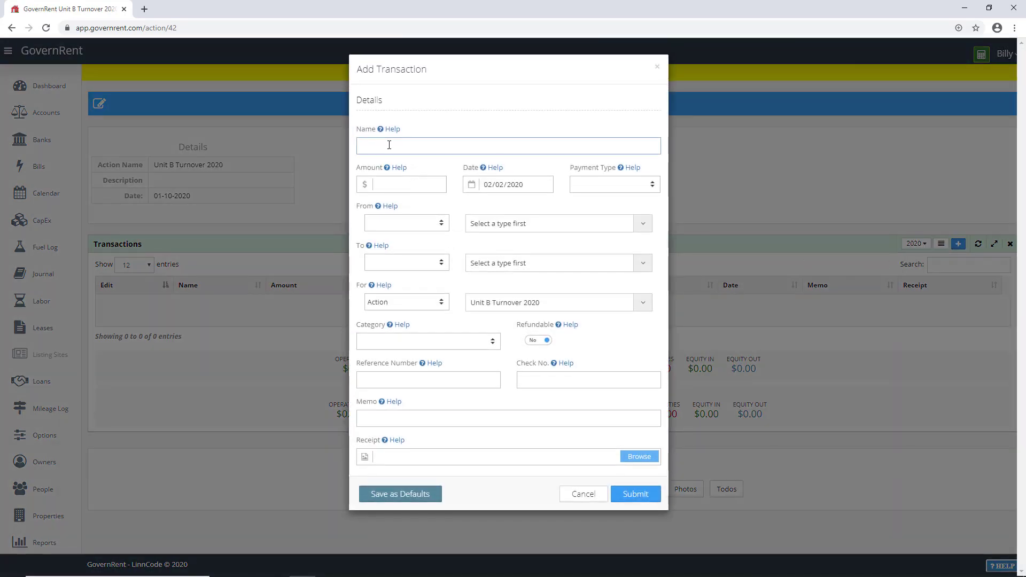
pyautogui.click(389, 145)
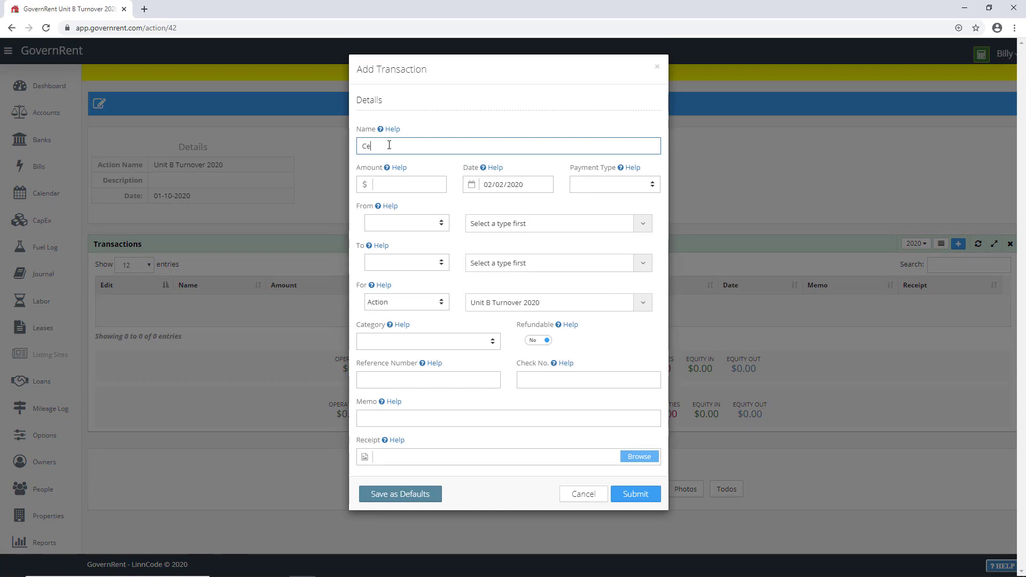
pyautogui.click(391, 184)
pyautogui.click(489, 185)
pyautogui.press('Right')
pyautogui.write('4')
pyautogui.press('Left')
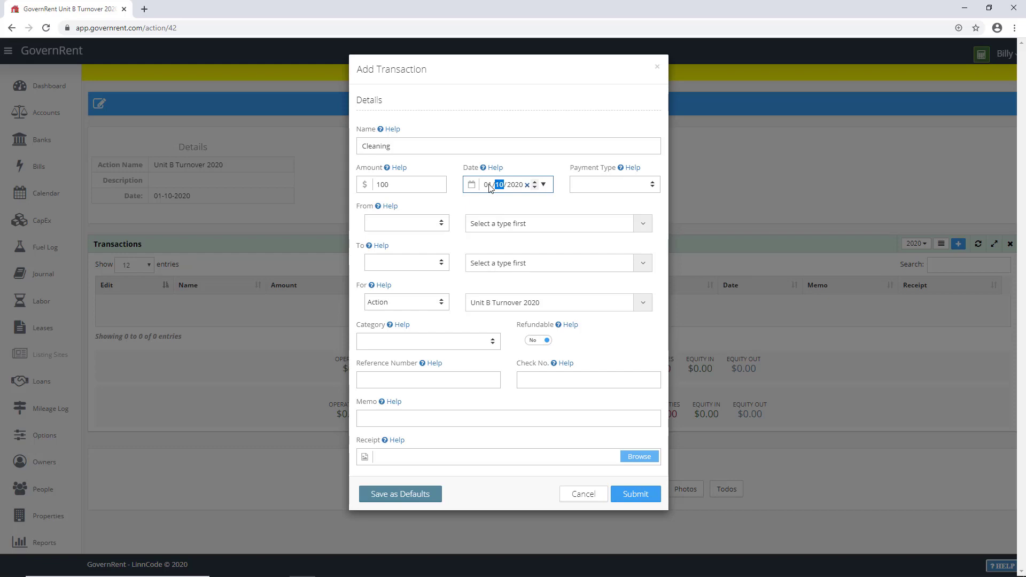
pyautogui.click(544, 185)
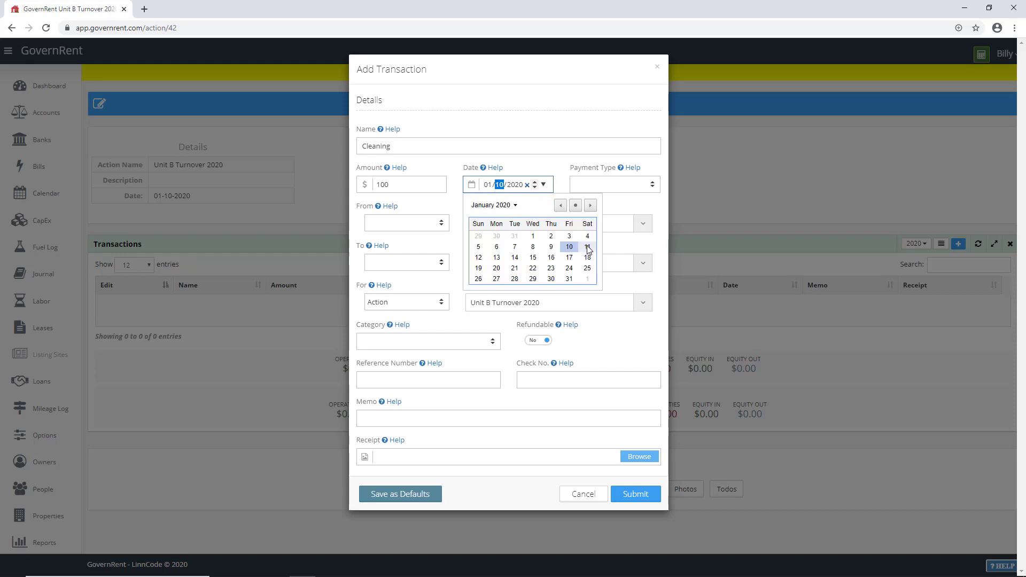
pyautogui.click(589, 249)
# Step: Make it a check paid from WP Checking to a vendor
pyautogui.click(598, 187)
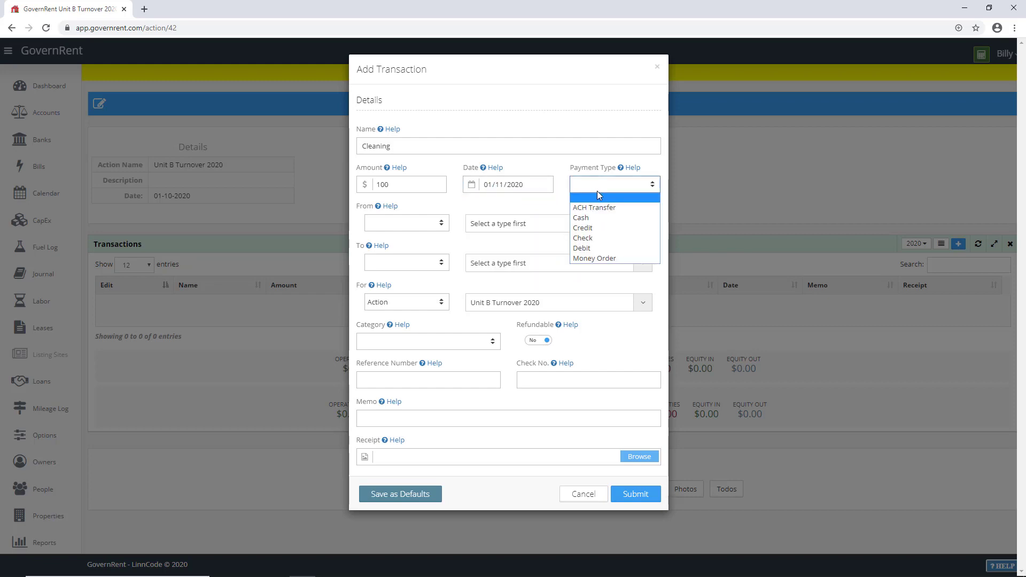
pyautogui.click(597, 235)
pyautogui.click(401, 223)
pyautogui.click(398, 247)
pyautogui.click(518, 223)
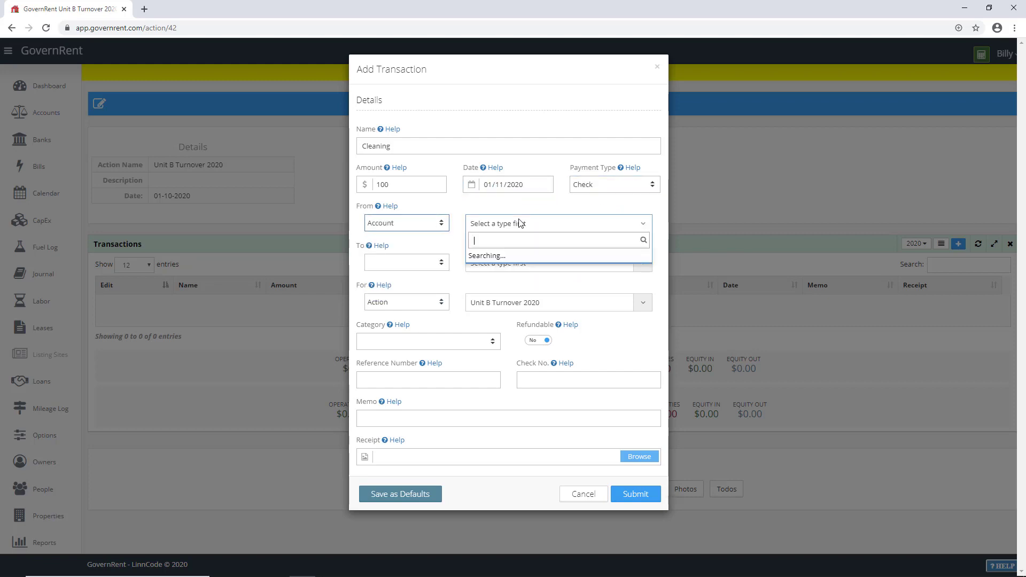
pyautogui.click(492, 255)
pyautogui.click(403, 261)
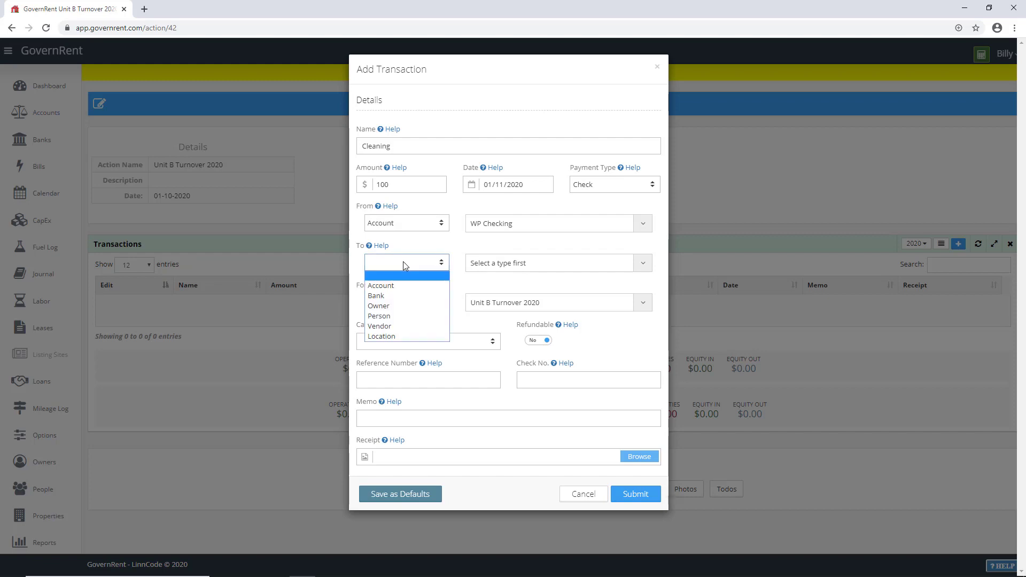
pyautogui.click(398, 325)
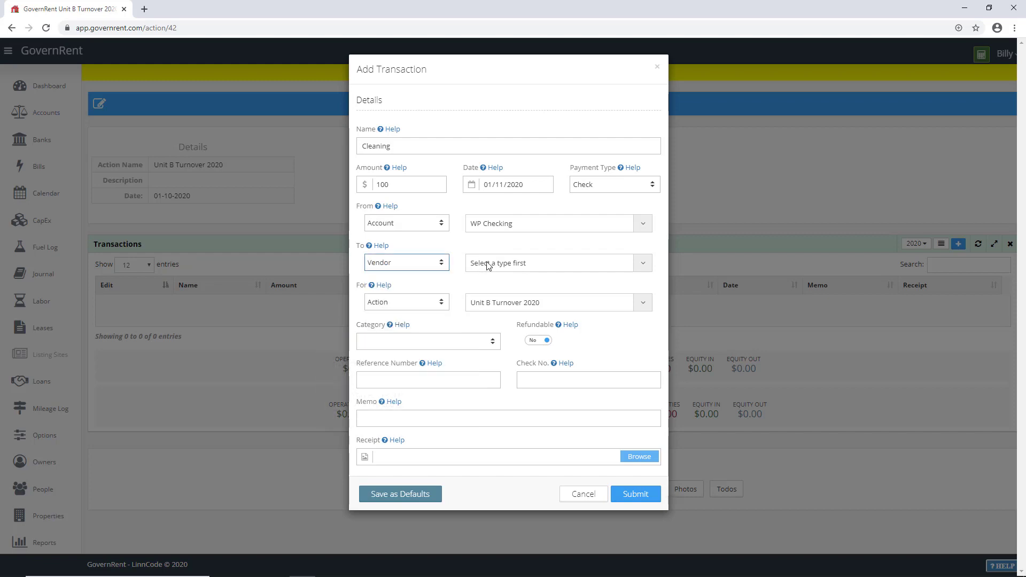
# Step: Pay Cindy's Cleaning Service under Cleaning and maintenance and submit the transaction
pyautogui.click(488, 265)
pyautogui.write('Cinkd')
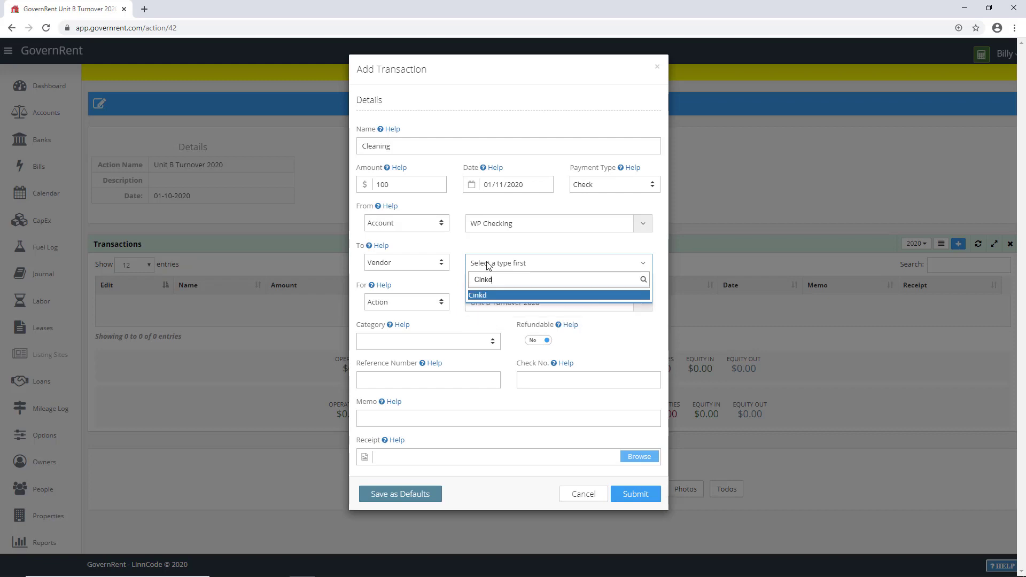
pyautogui.press('BackSpace')
pyautogui.write("dy's Cleaning Service")
pyautogui.press('Return')
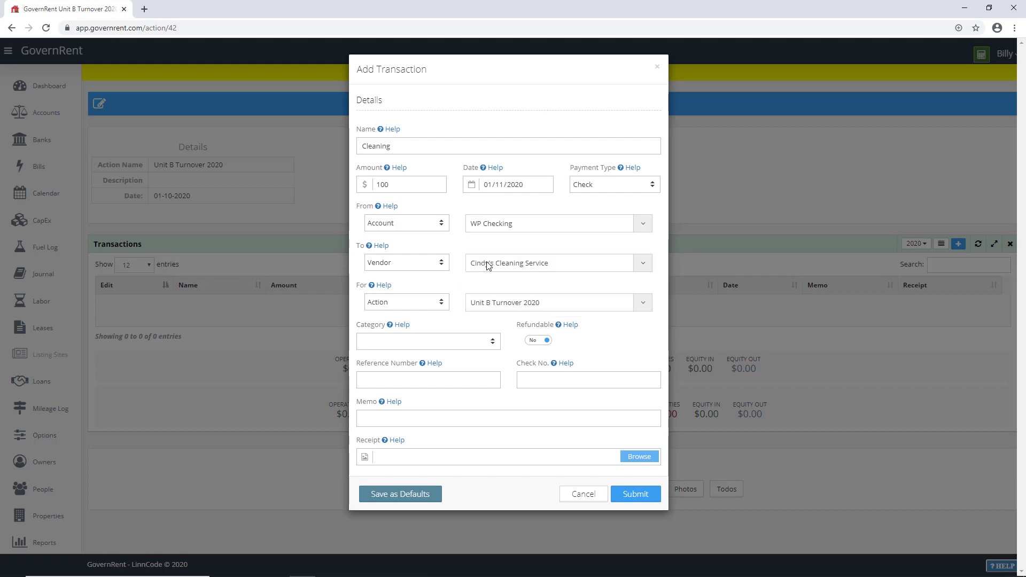
pyautogui.click(397, 342)
pyautogui.scroll(-4, 412, 407)
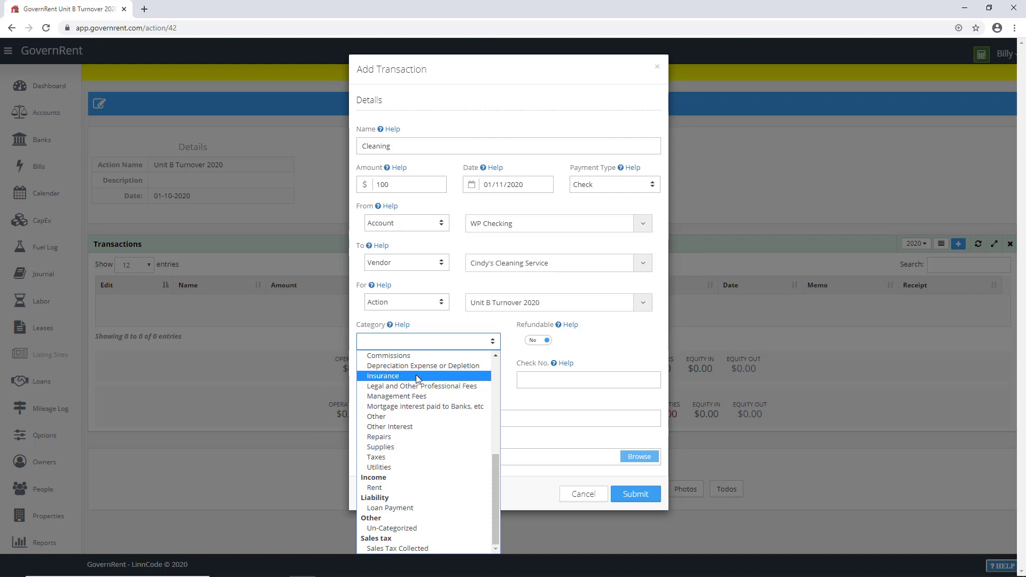
pyautogui.scroll(3, 428, 449)
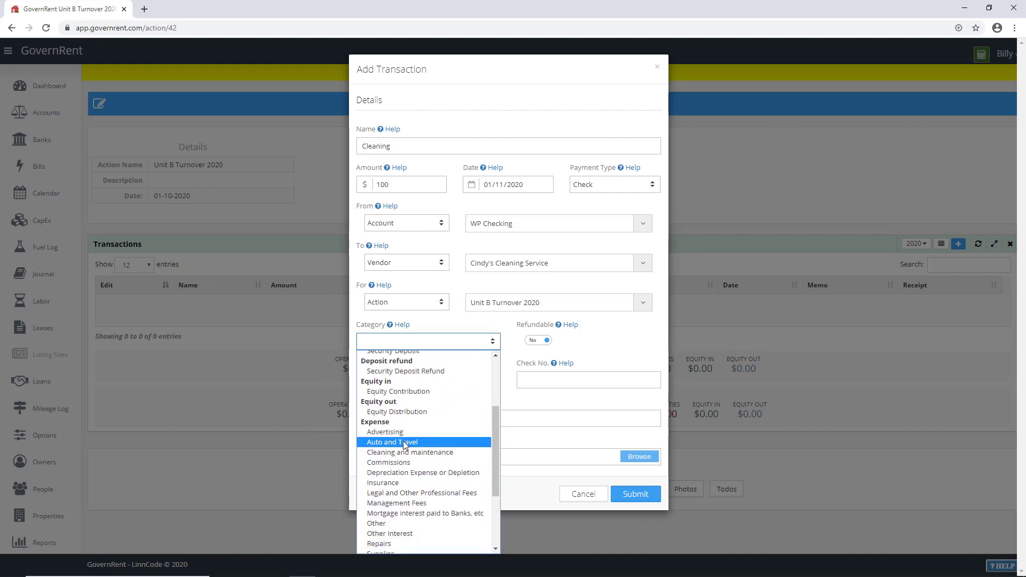
pyautogui.click(403, 457)
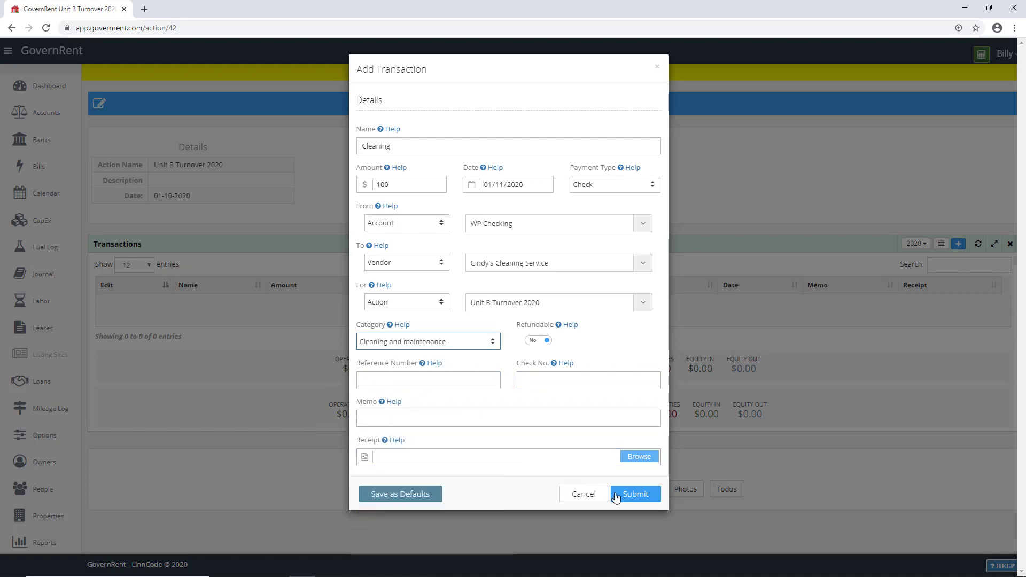
pyautogui.click(638, 495)
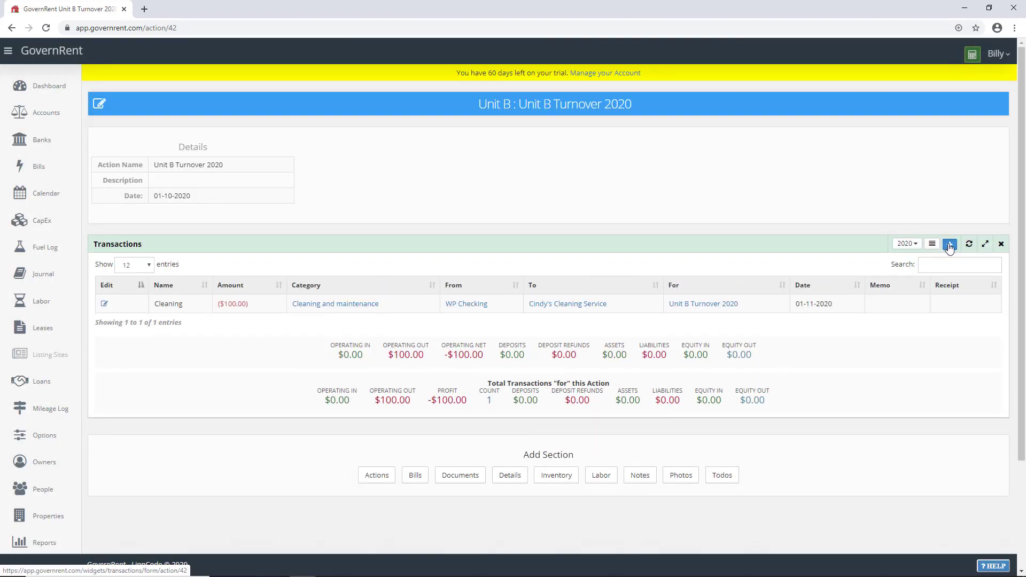
# Step: Start a $250 'Painting' check transaction paid from WP Checking
pyautogui.click(949, 243)
pyautogui.click(416, 145)
pyautogui.write('P')
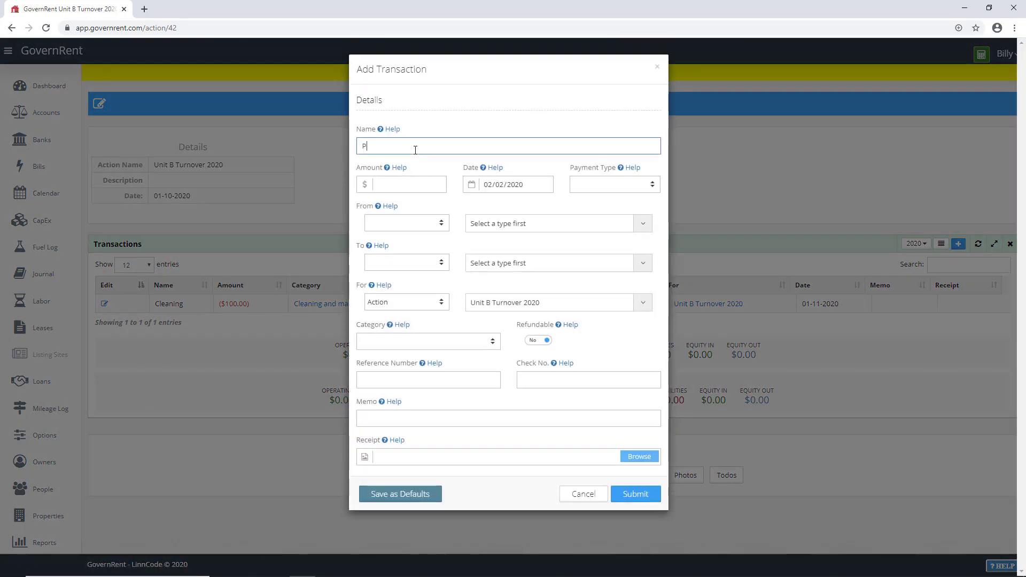
pyautogui.write('ainting')
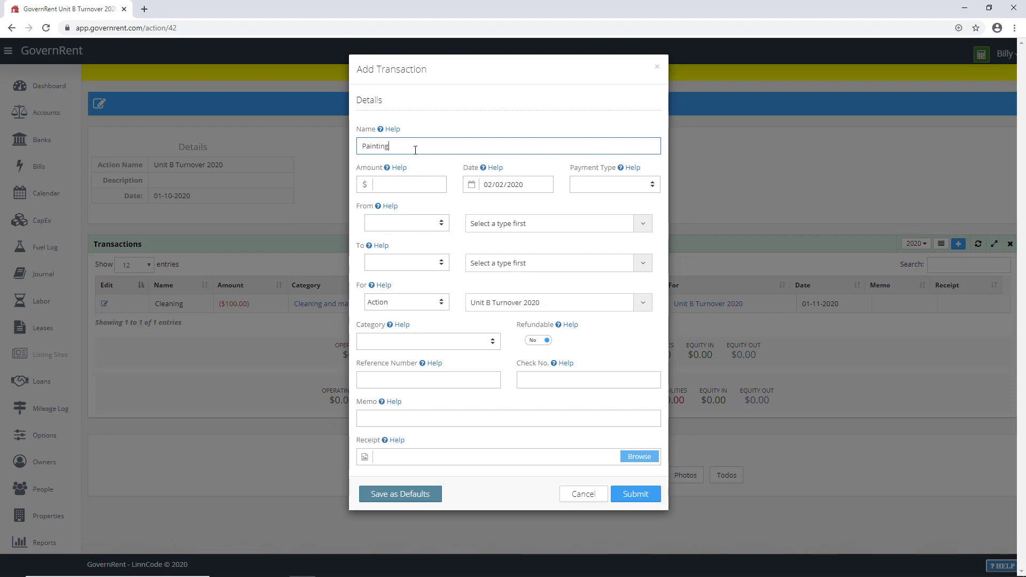
pyautogui.click(400, 186)
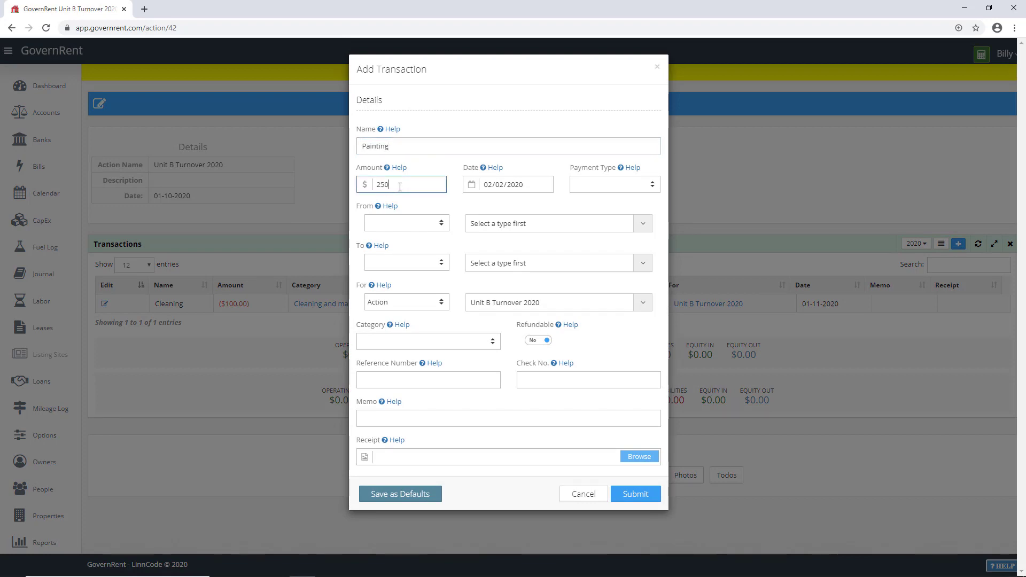
pyautogui.click(578, 184)
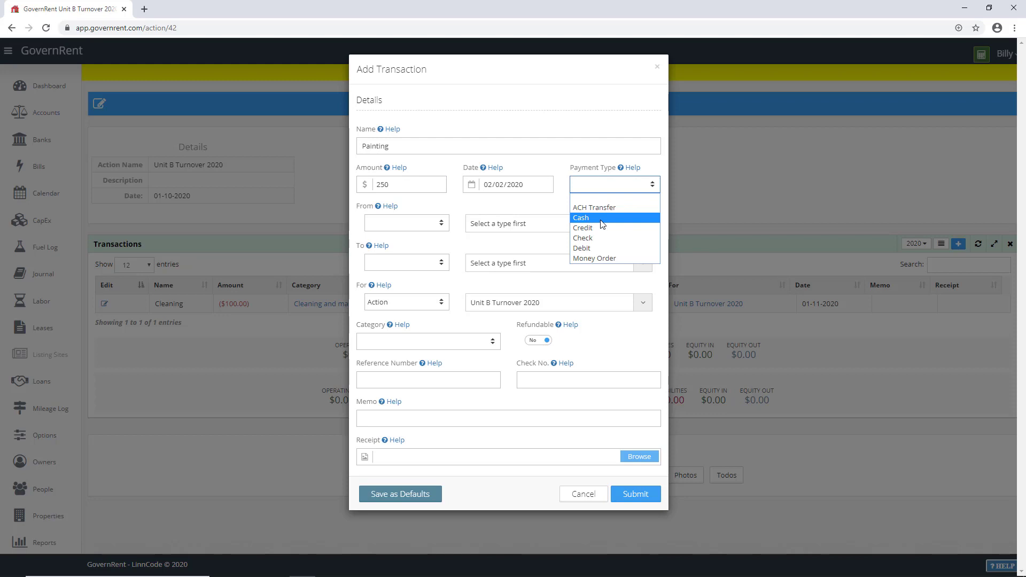
pyautogui.click(602, 238)
pyautogui.click(386, 224)
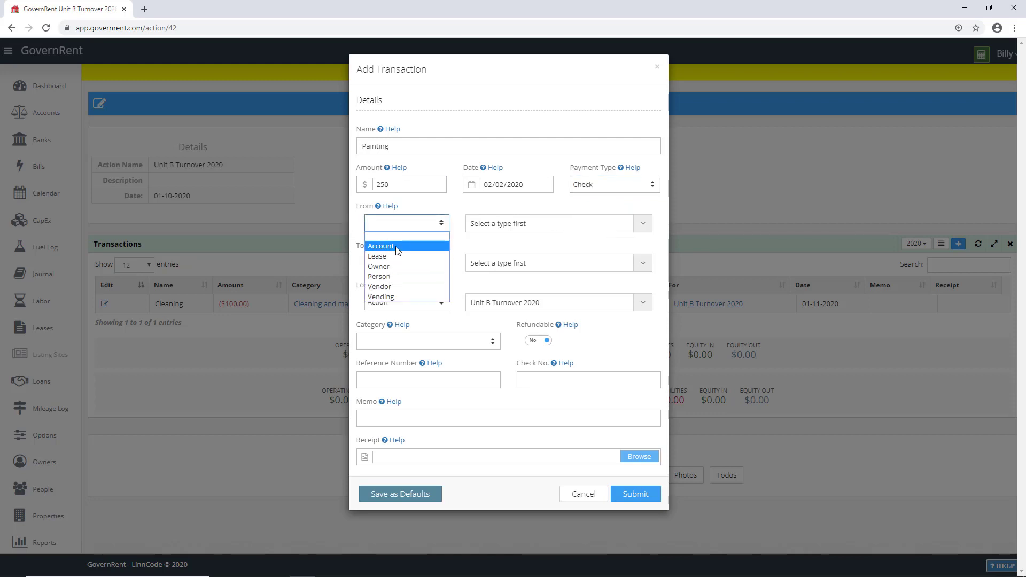
pyautogui.click(396, 247)
pyautogui.click(513, 224)
pyautogui.click(494, 257)
# Step: Pay vendor Home Depot under Cleaning and maintenance, submit, and check the $350 total
pyautogui.click(428, 268)
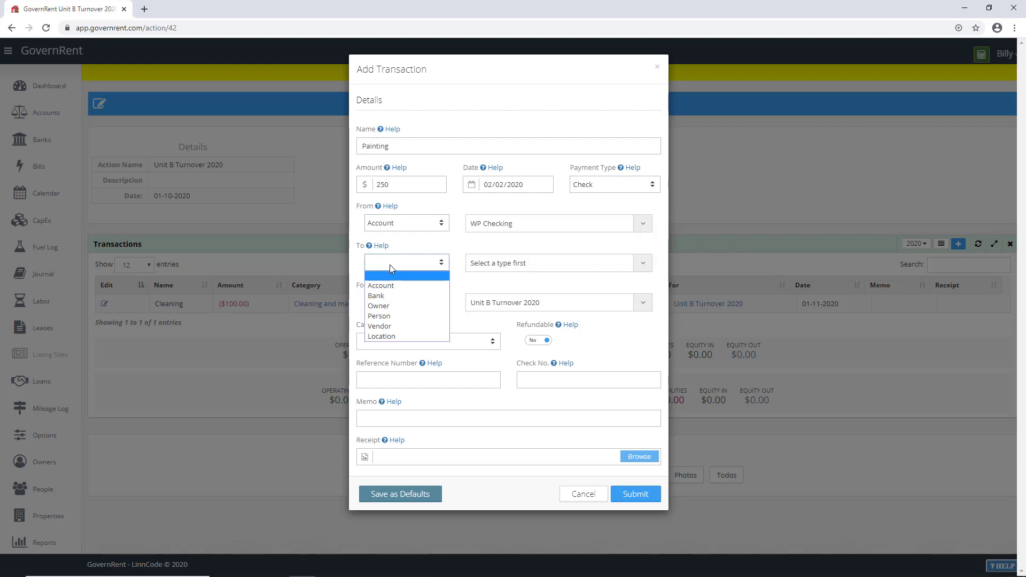
pyautogui.click(490, 269)
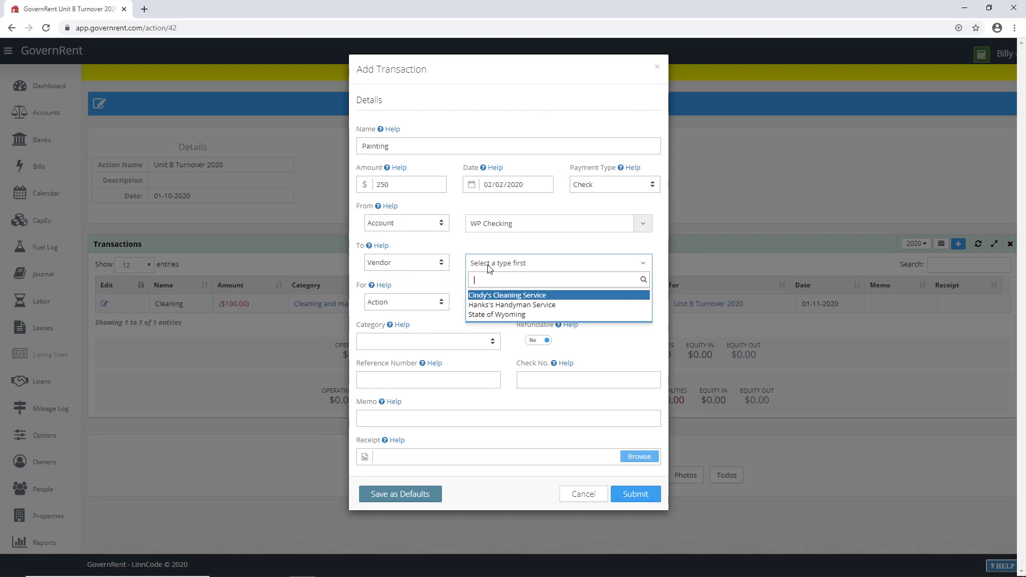
pyautogui.write('Hom')
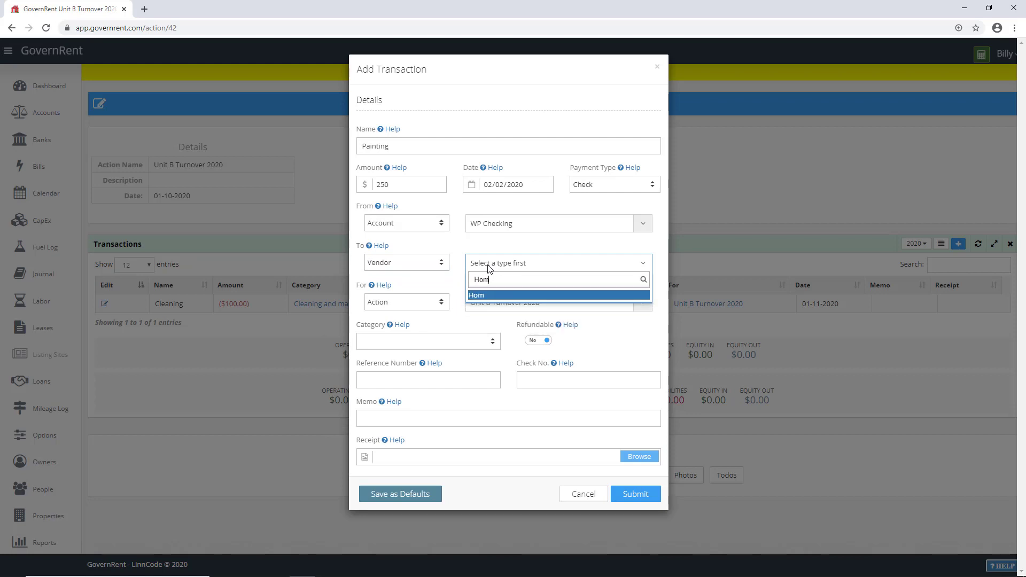
pyautogui.write('e Depot')
pyautogui.press('Return')
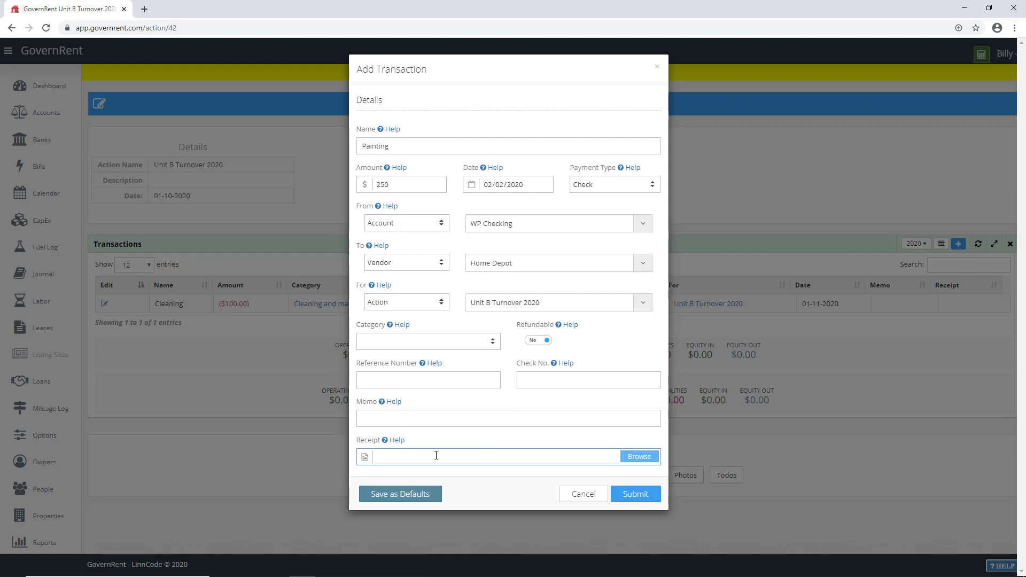
pyautogui.click(423, 343)
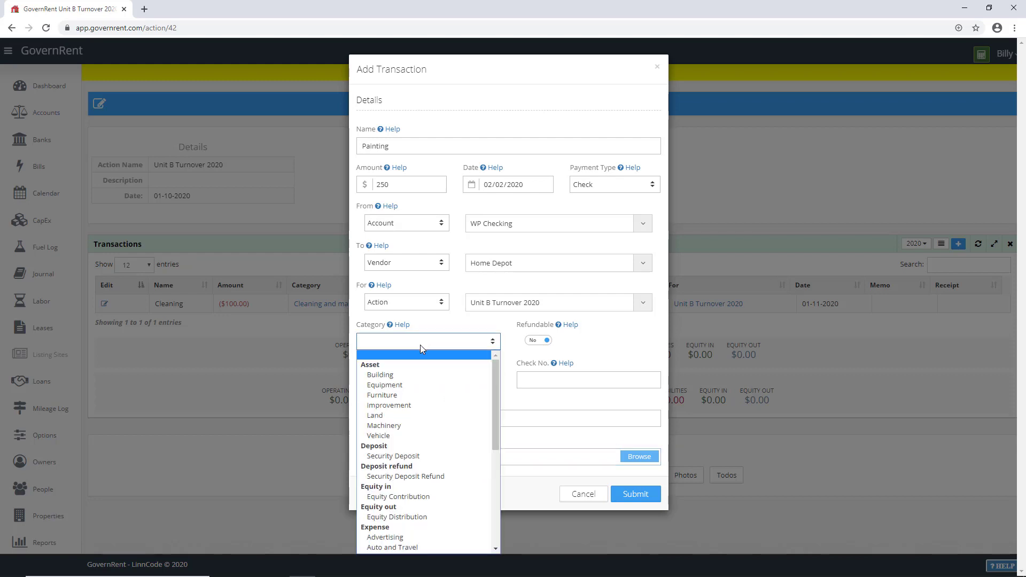
pyautogui.scroll(-2, 418, 409)
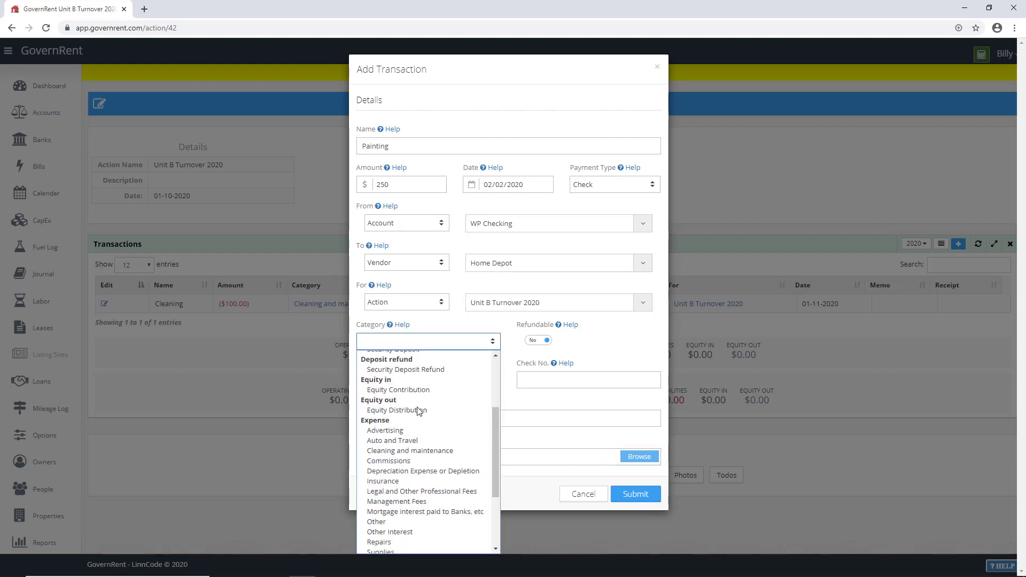
pyautogui.click(411, 451)
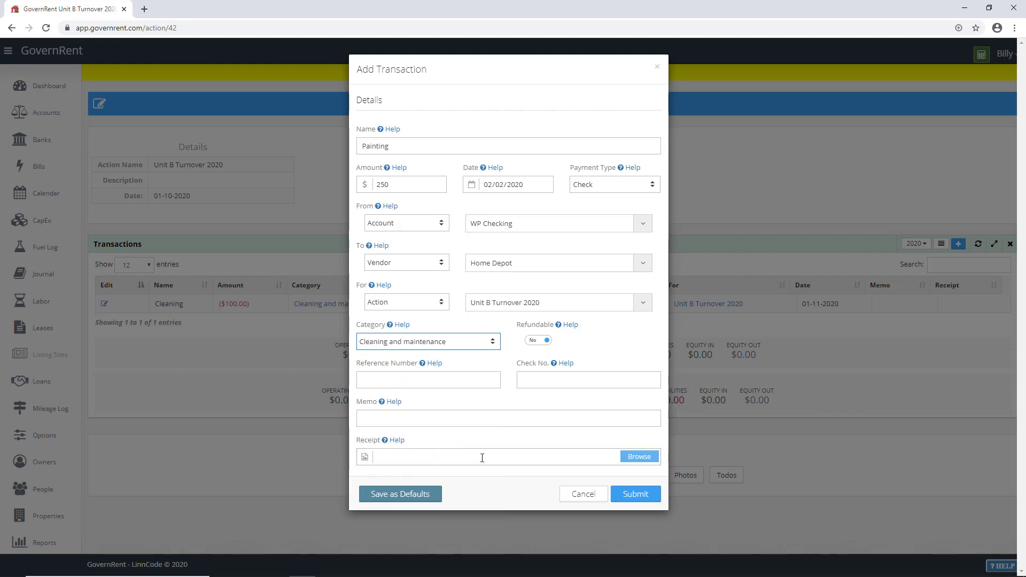
pyautogui.click(645, 498)
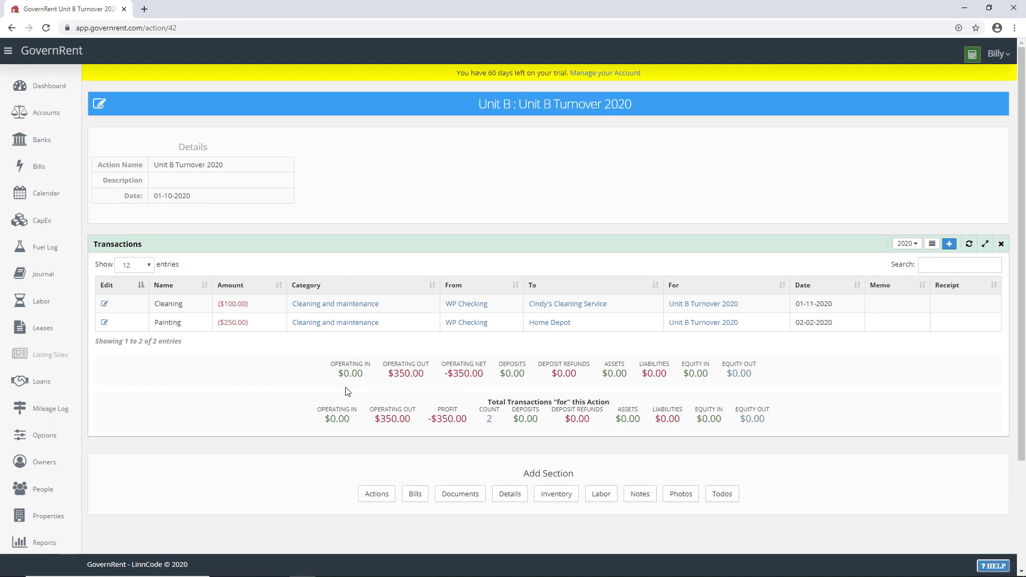
pyautogui.moveTo(451, 374); pyautogui.dragTo(473, 372)
# Step: Open Unit B and list its Deposit, Feb 2020 Rent, Cleaning and Painting transactions
pyautogui.click(503, 106)
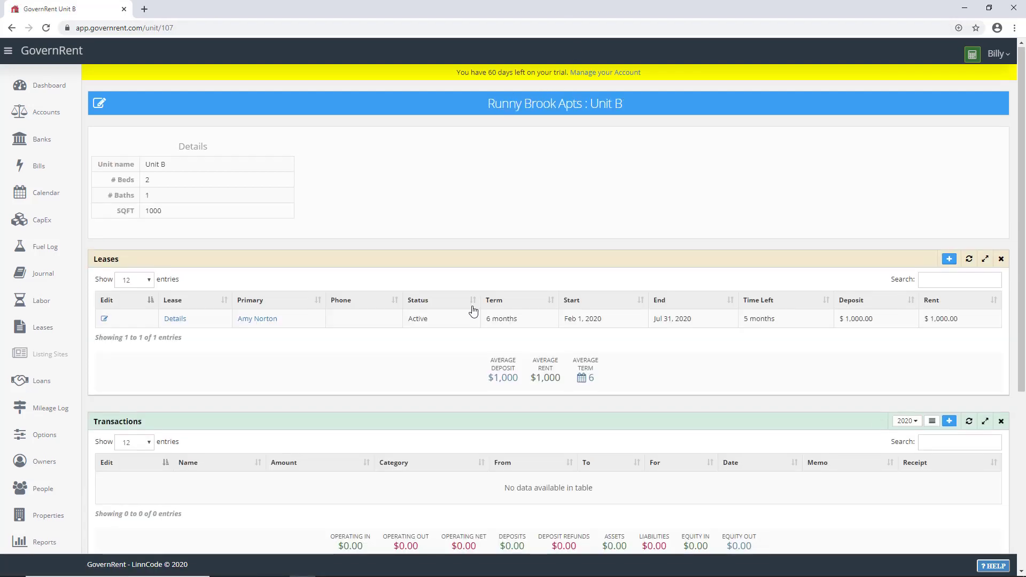
pyautogui.scroll(-4, 473, 310)
pyautogui.scroll(-1, 473, 310)
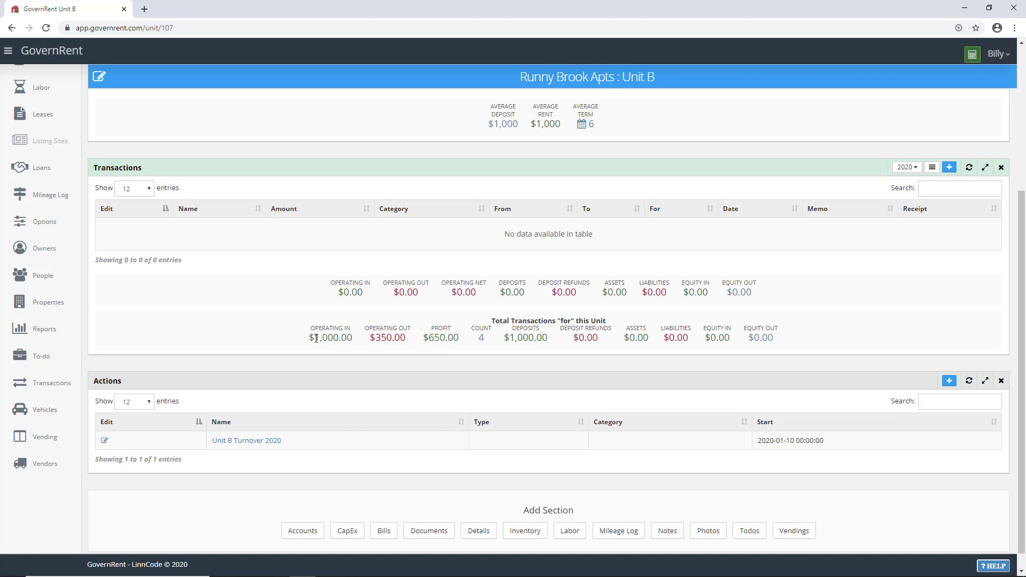
pyautogui.moveTo(316, 338); pyautogui.dragTo(483, 335)
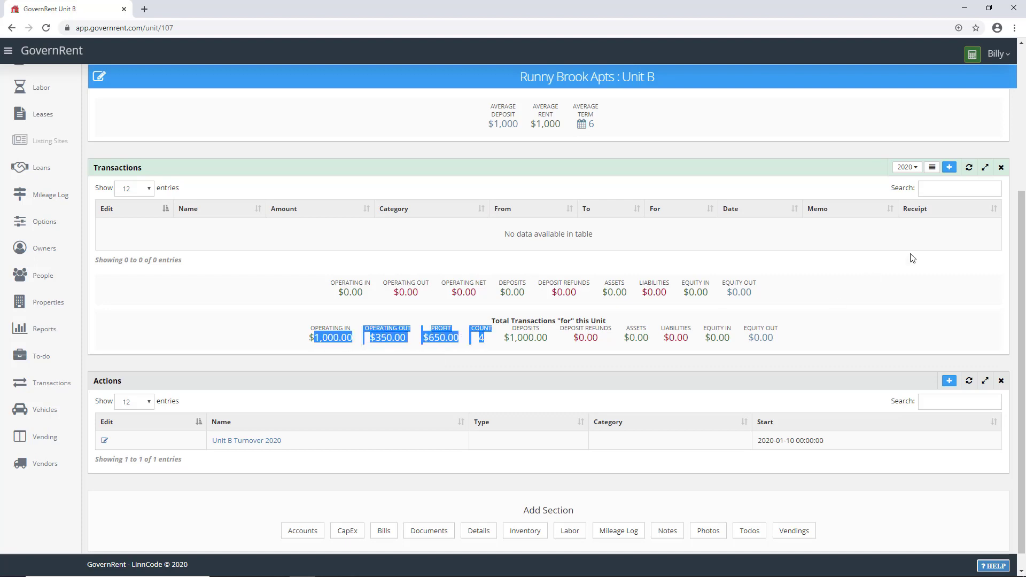
pyautogui.click(932, 169)
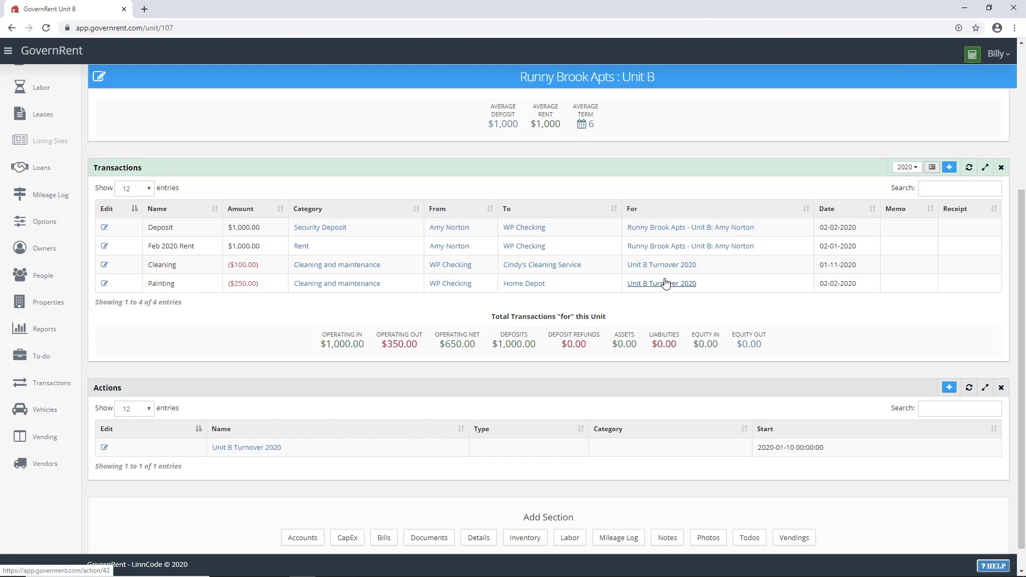
pyautogui.scroll(-1, 397, 413)
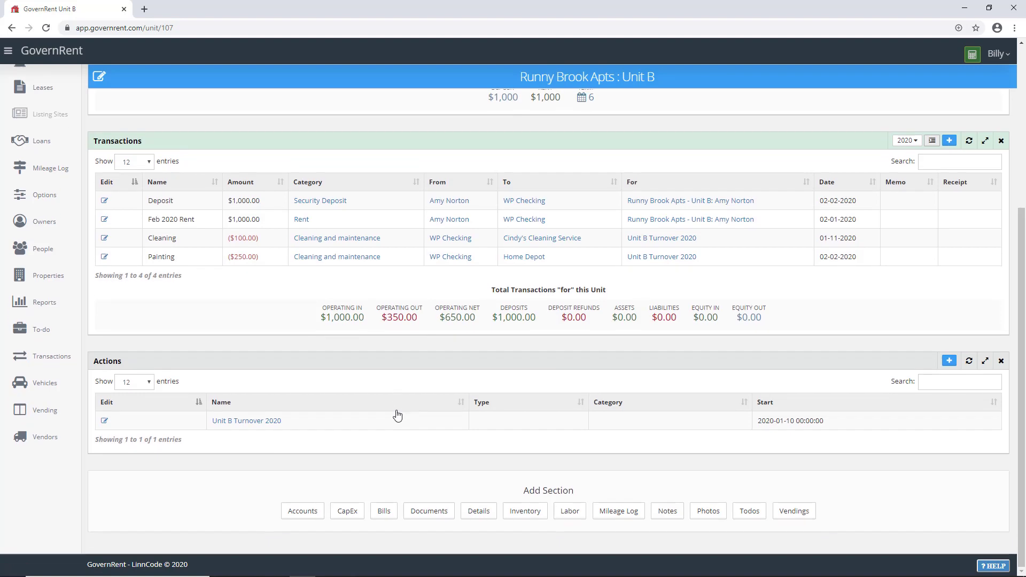
# Step: Return to Runny Brook Apts and add a CapEx section to the property
pyautogui.click(562, 80)
pyautogui.scroll(-5, 472, 351)
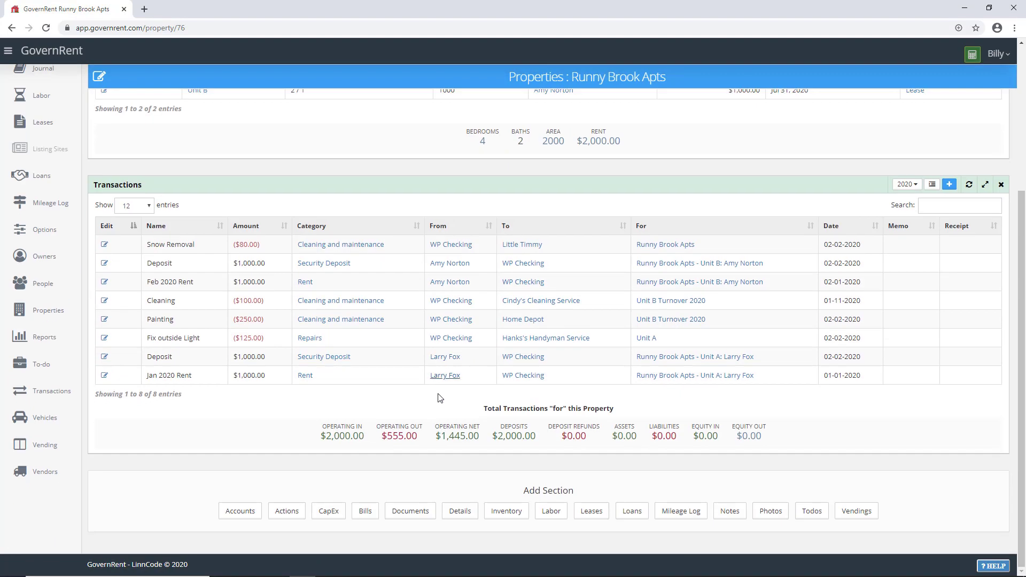
pyautogui.click(329, 512)
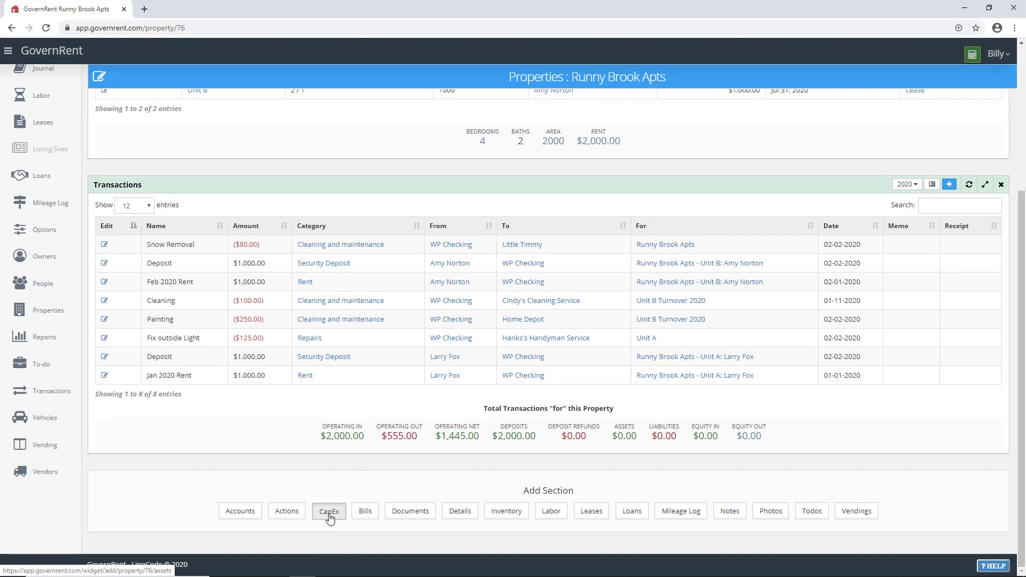
pyautogui.scroll(-7, 355, 469)
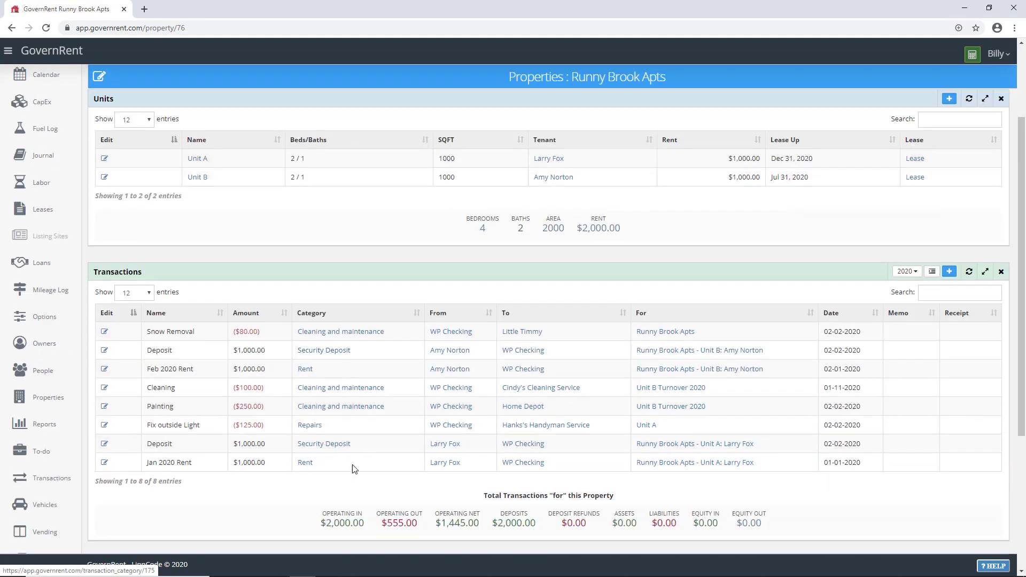
# Step: Create the 'New Roof' Improvement asset owned by Wetstone Properties LLC
pyautogui.click(949, 364)
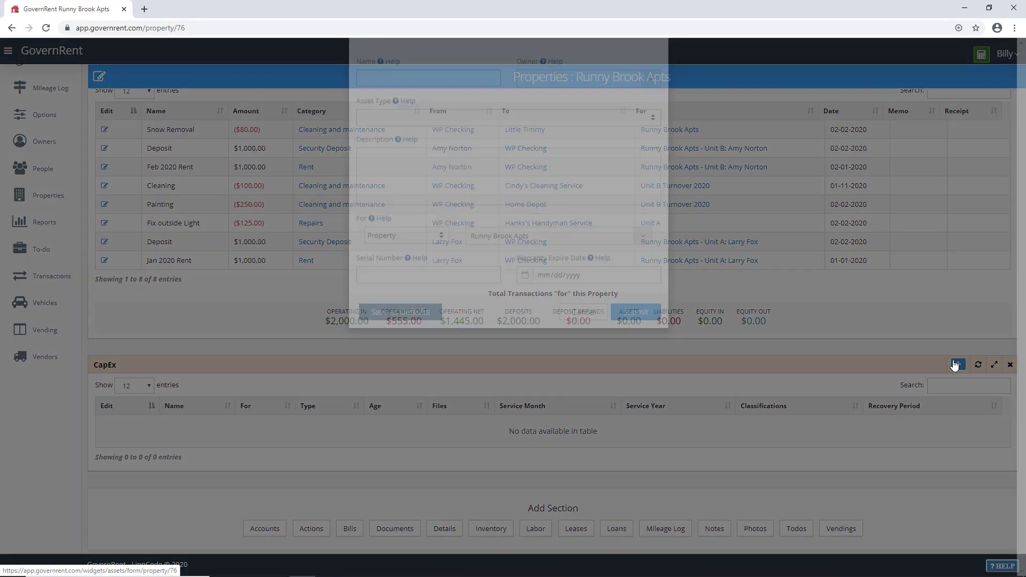
pyautogui.click(392, 142)
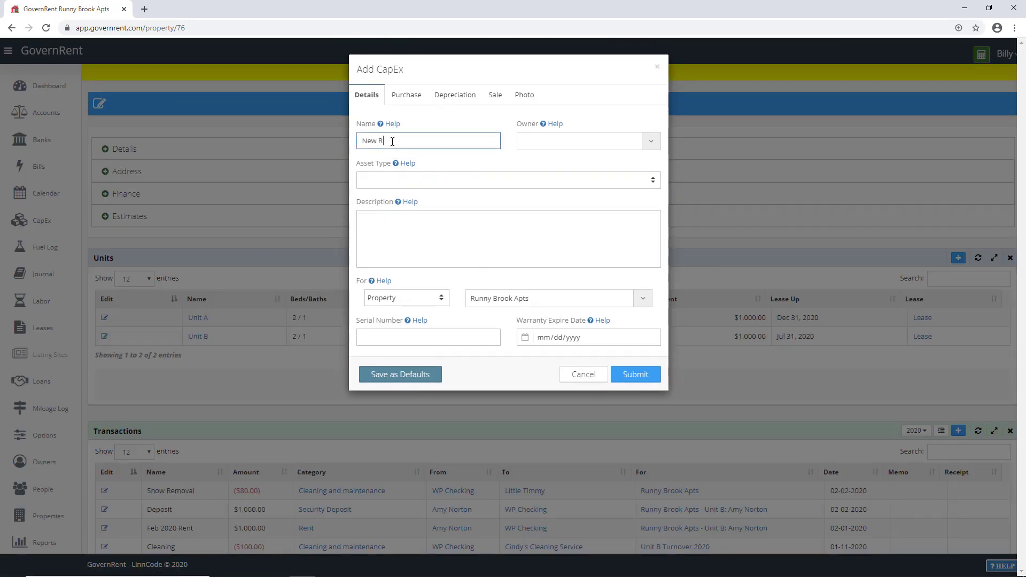
pyautogui.click(571, 140)
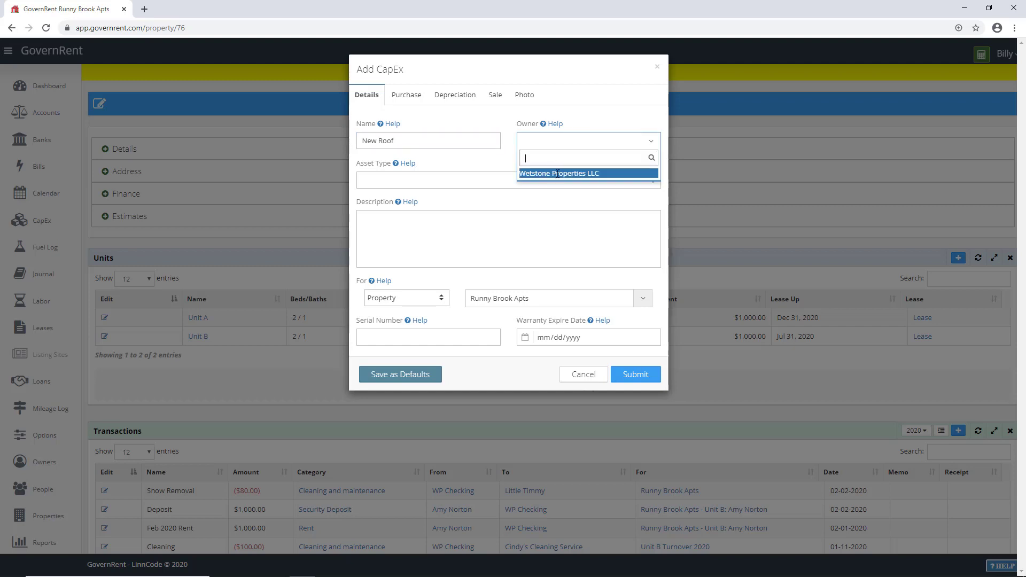
pyautogui.click(556, 173)
pyautogui.click(423, 179)
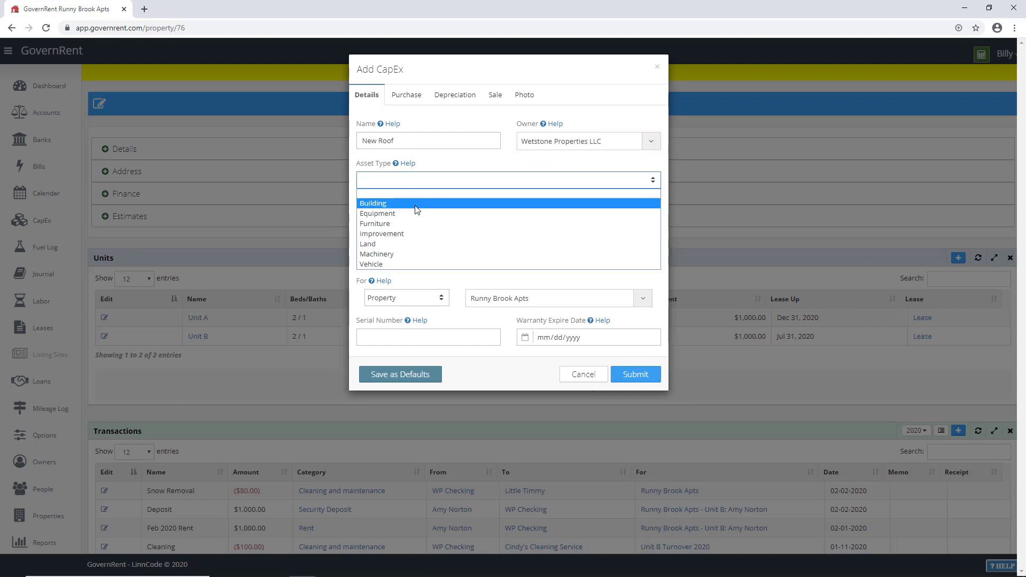
pyautogui.click(418, 234)
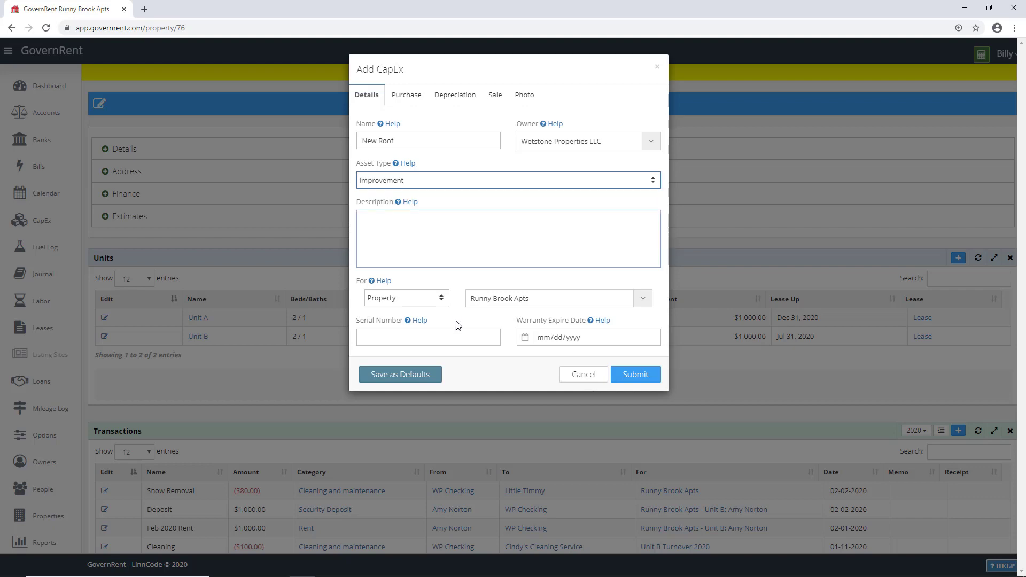
pyautogui.click(630, 374)
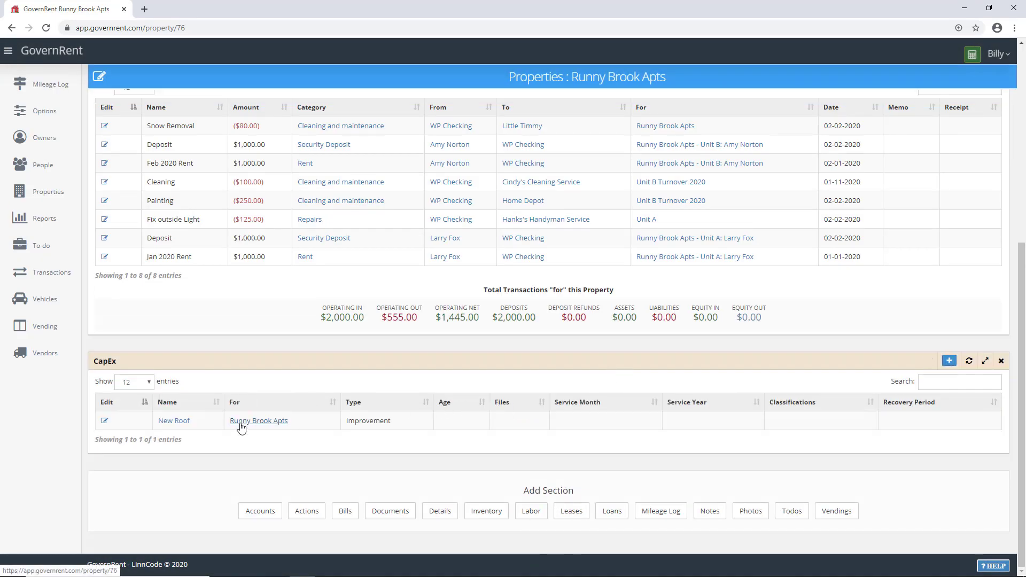
# Step: On the New Roof asset, add a Transactions section and start a $600 'Shingles' check
pyautogui.click(175, 422)
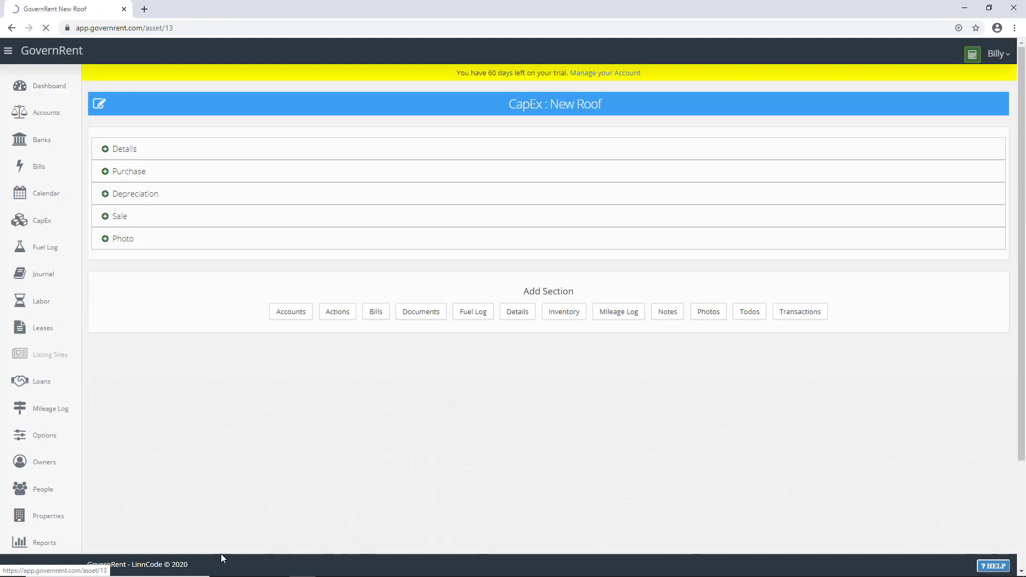
pyautogui.click(799, 315)
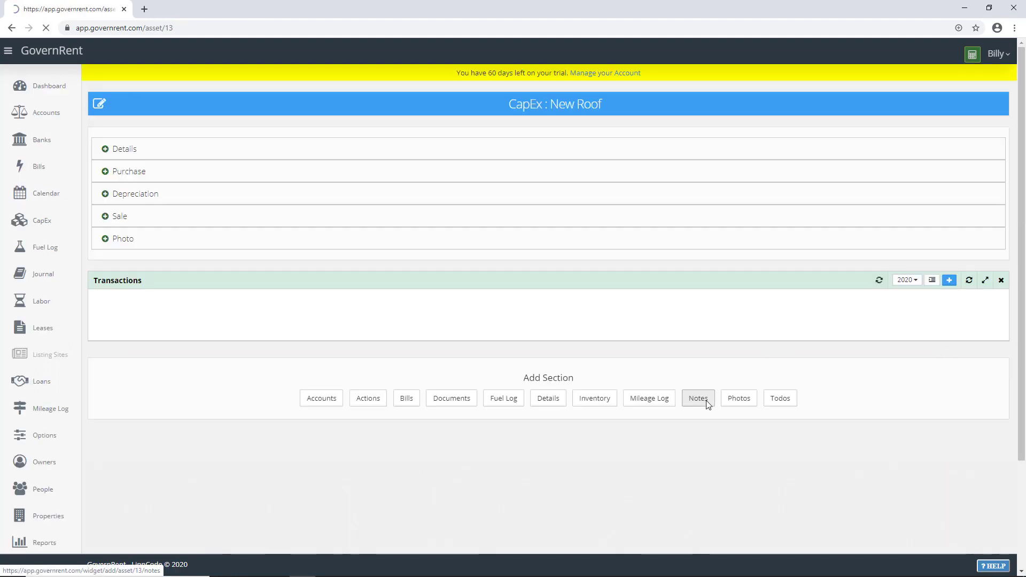
pyautogui.click(949, 280)
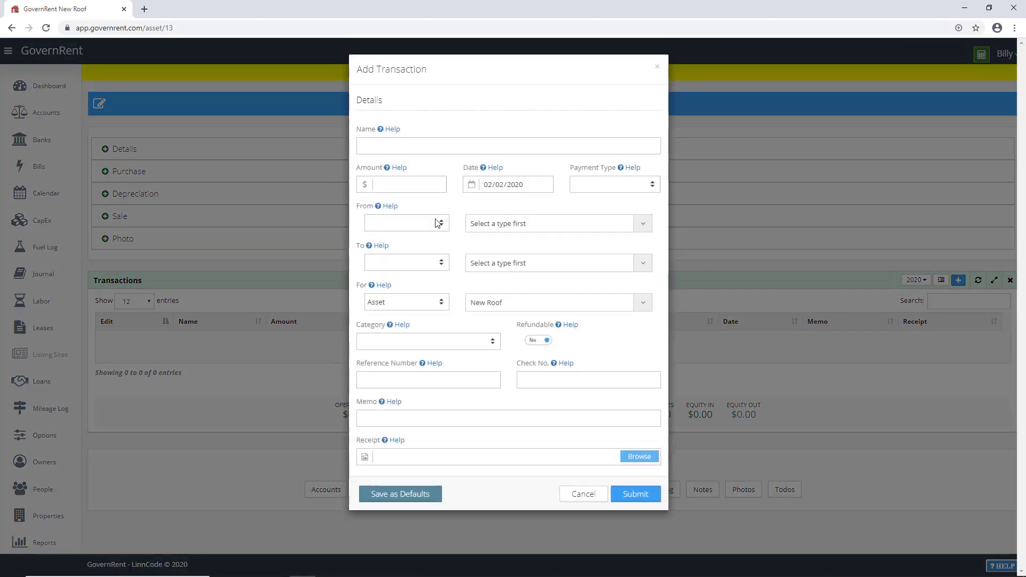
pyautogui.click(388, 150)
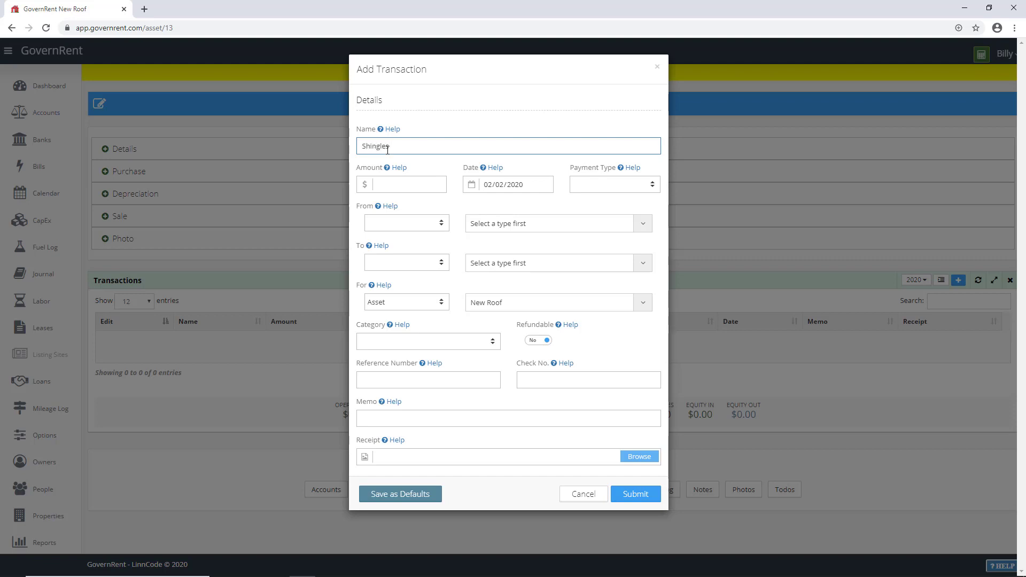
pyautogui.click(414, 188)
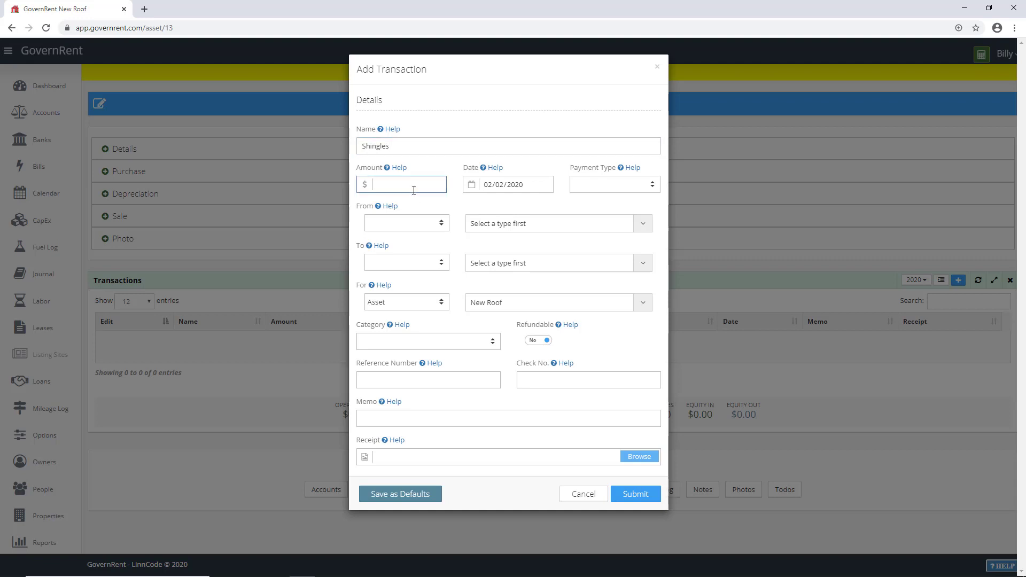
pyautogui.click(596, 184)
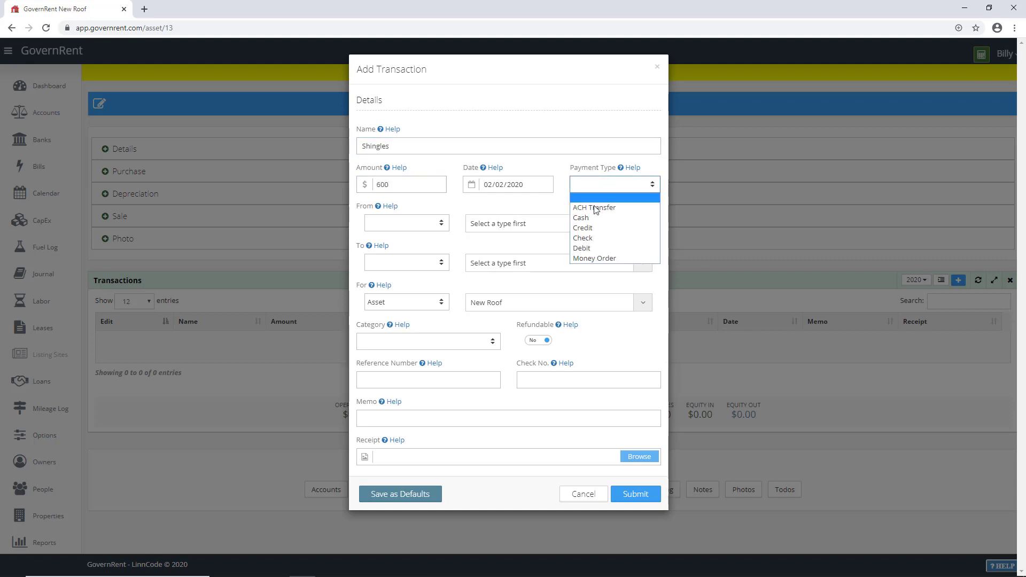
pyautogui.click(597, 238)
# Step: Pay it from WP Checking to vendor Home Depot
pyautogui.click(423, 222)
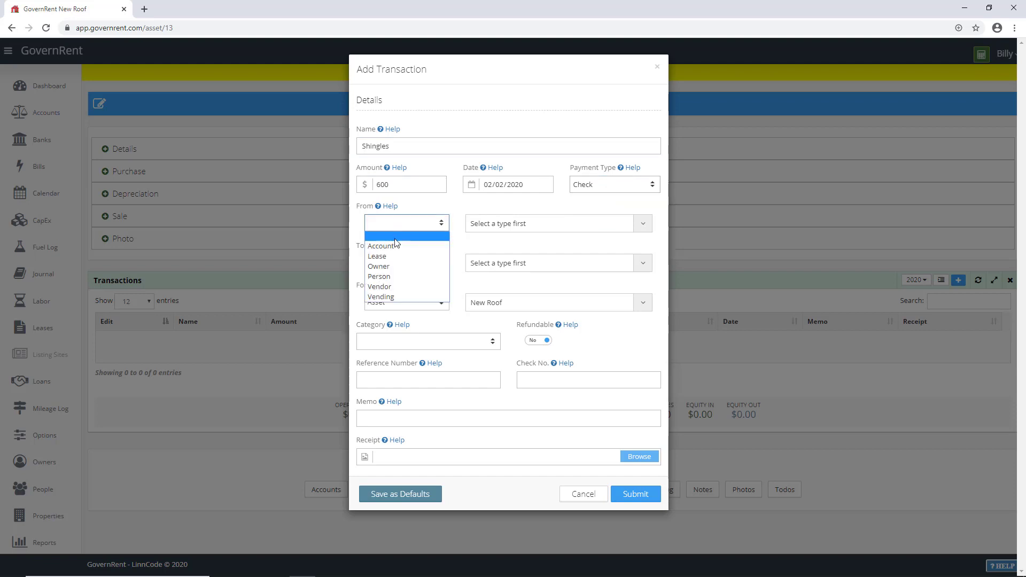
pyautogui.click(434, 241)
pyautogui.click(492, 224)
pyautogui.click(489, 256)
pyautogui.click(406, 262)
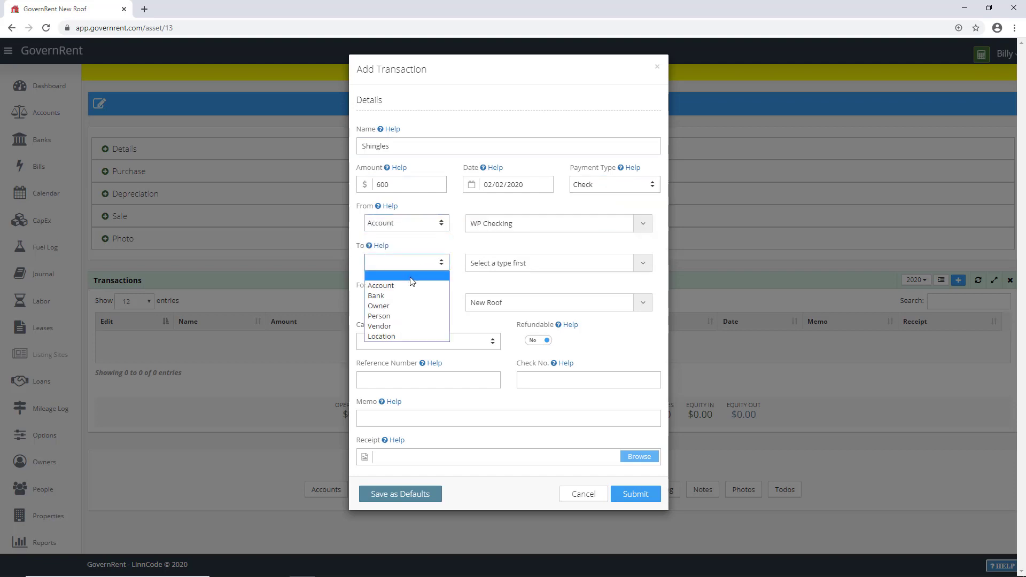
pyautogui.click(397, 326)
pyautogui.click(497, 263)
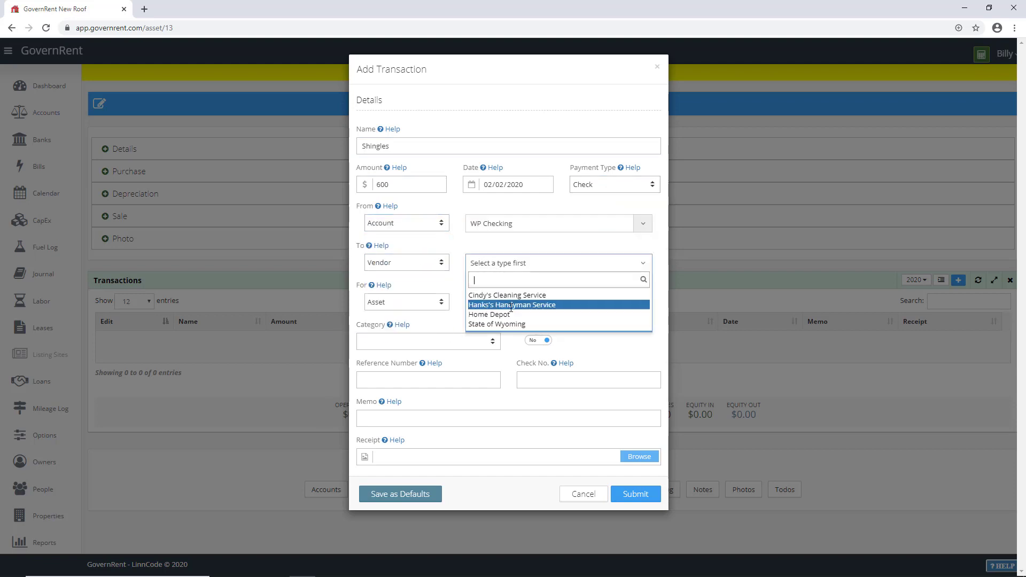
pyautogui.click(499, 315)
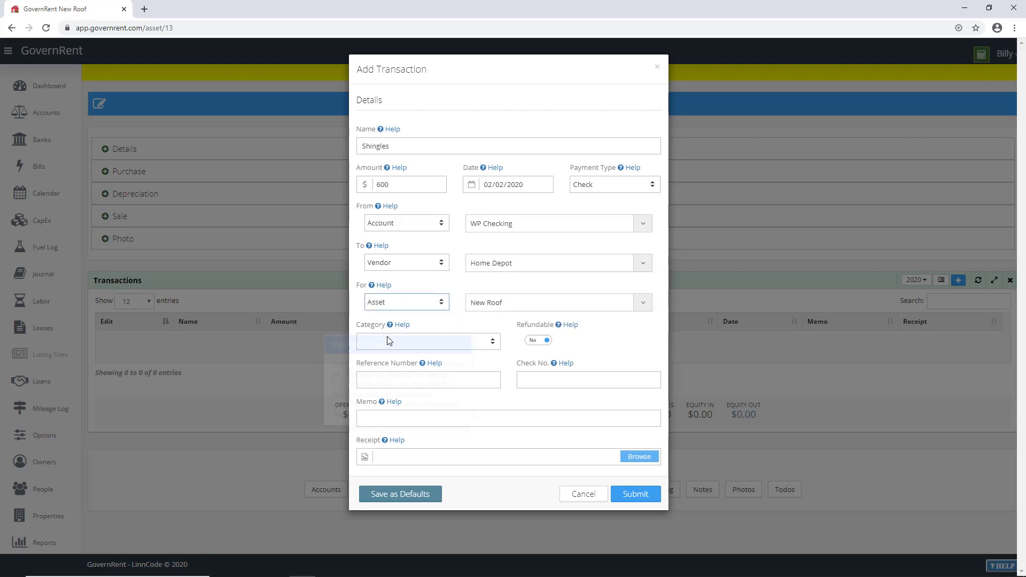
# Step: Categorise the Shingles payment as Improvement and submit it
pyautogui.click(406, 341)
pyautogui.scroll(-3, 417, 401)
pyautogui.scroll(3, 417, 401)
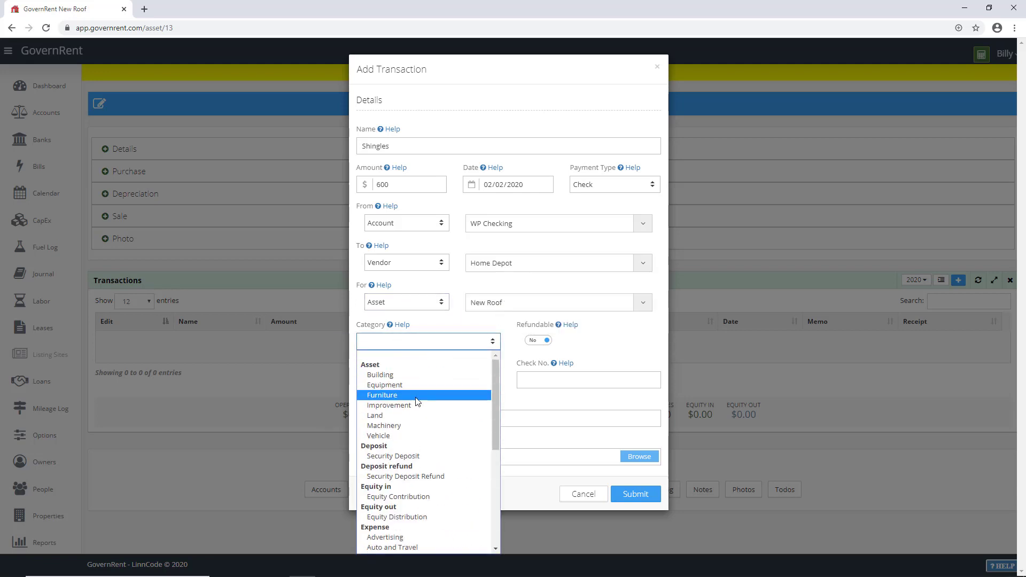
pyautogui.click(415, 405)
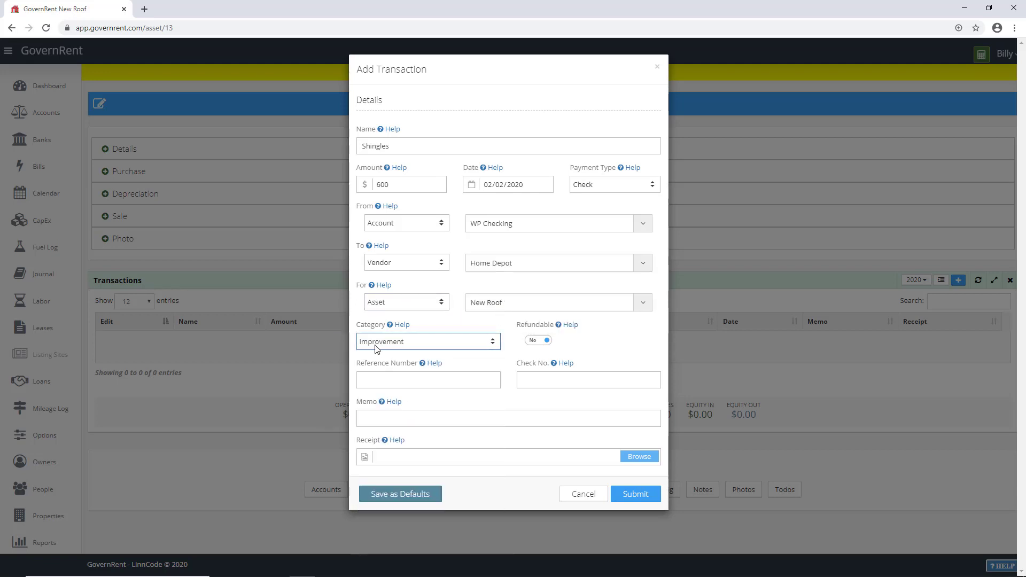
pyautogui.click(396, 347)
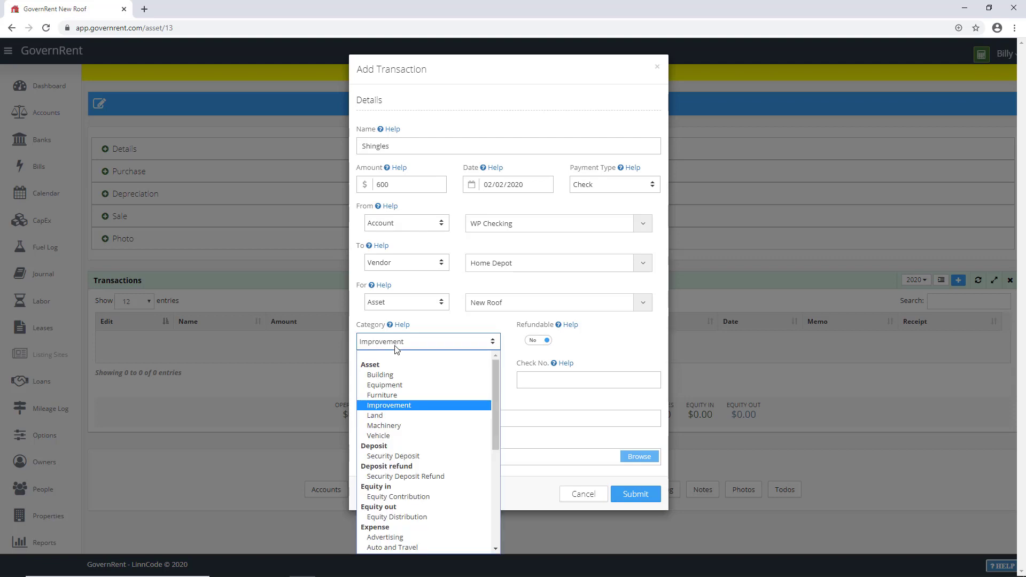
pyautogui.click(388, 407)
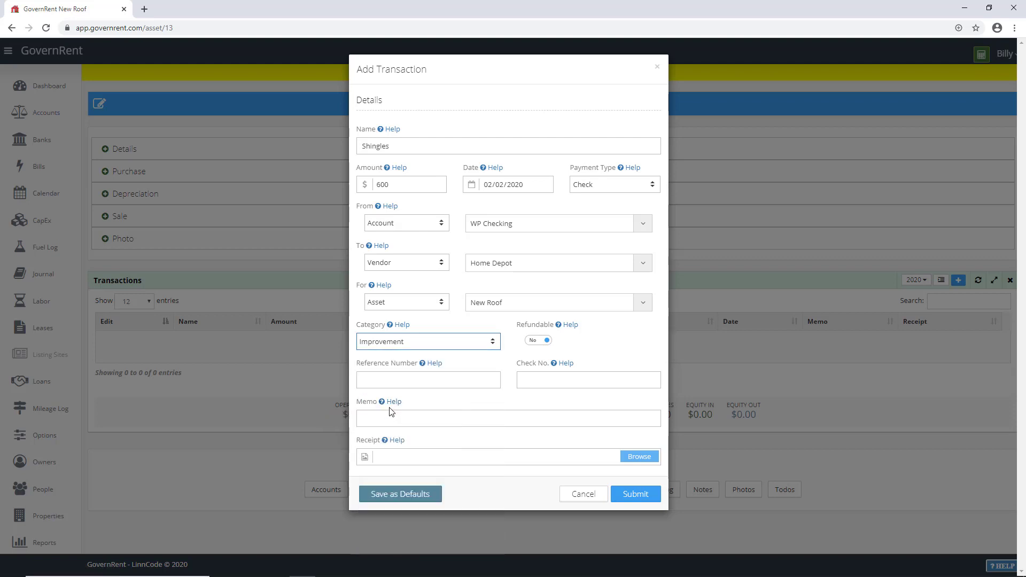
pyautogui.click(436, 418)
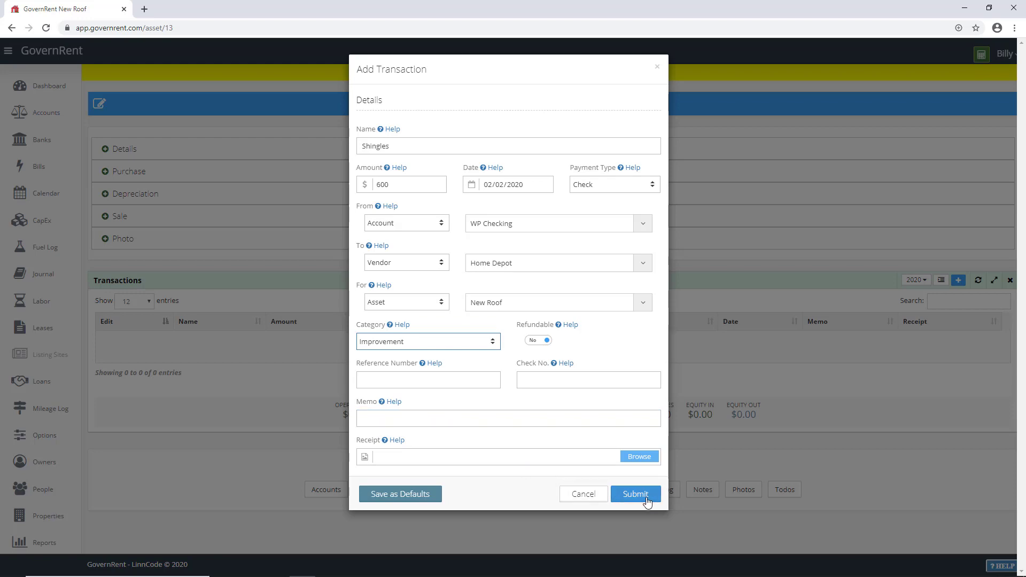
pyautogui.click(636, 494)
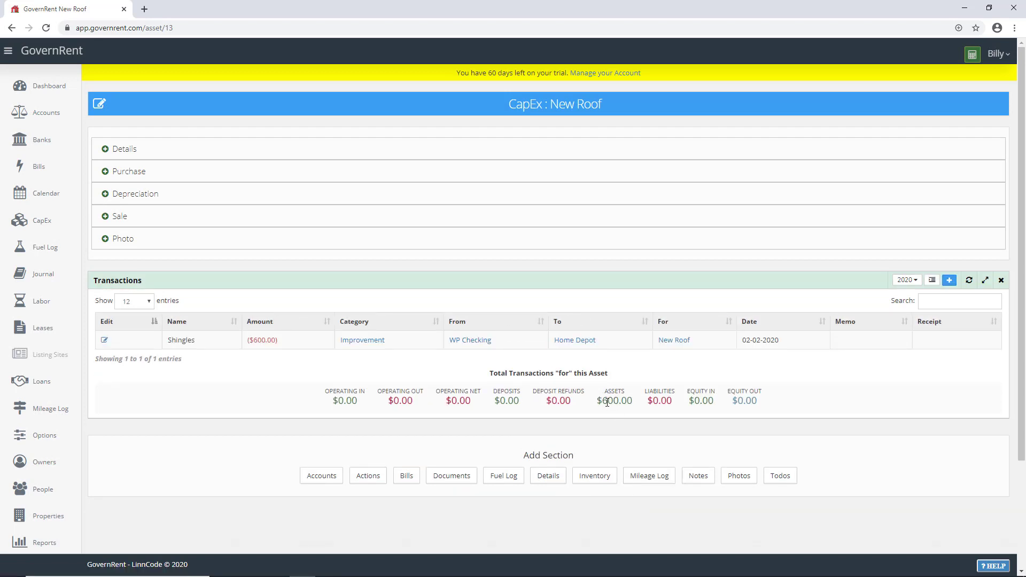
# Step: Expand New Roof details, then check Runny Brook Apts lists Shingles and $600.00 in assets
pyautogui.moveTo(598, 402); pyautogui.dragTo(631, 402)
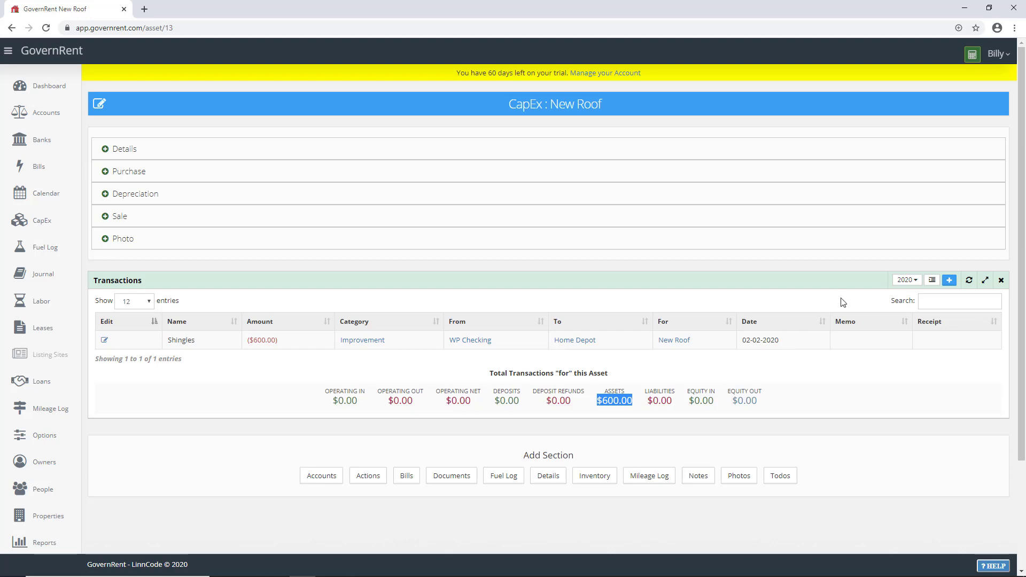
pyautogui.click(129, 149)
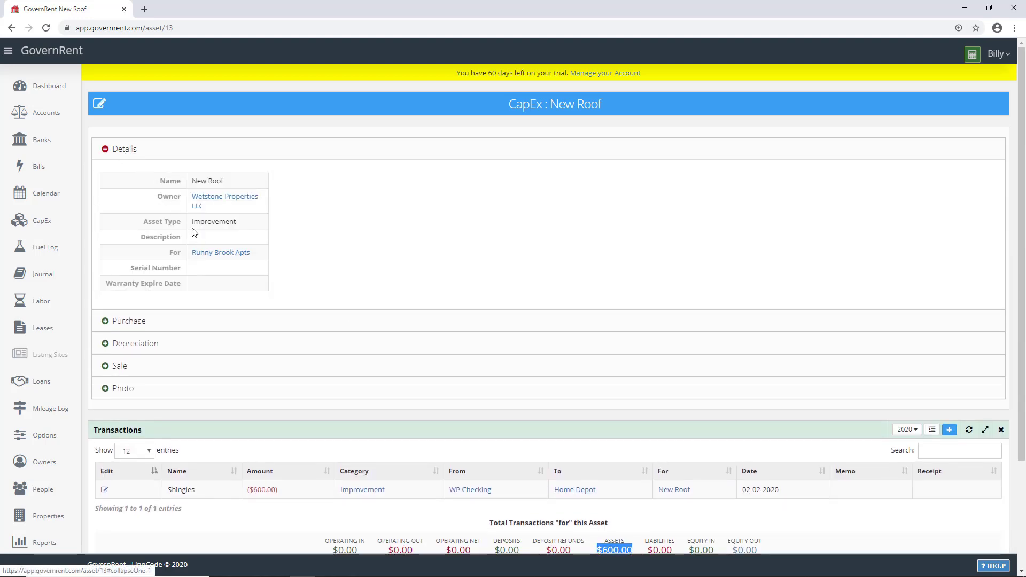
pyautogui.click(214, 254)
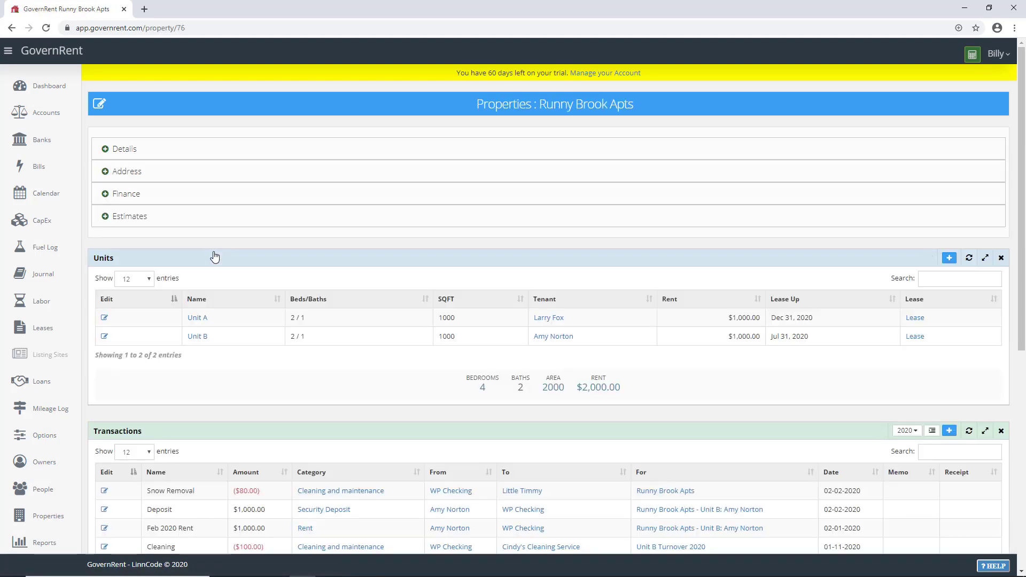
pyautogui.scroll(-3, 222, 267)
pyautogui.scroll(-3, 222, 267)
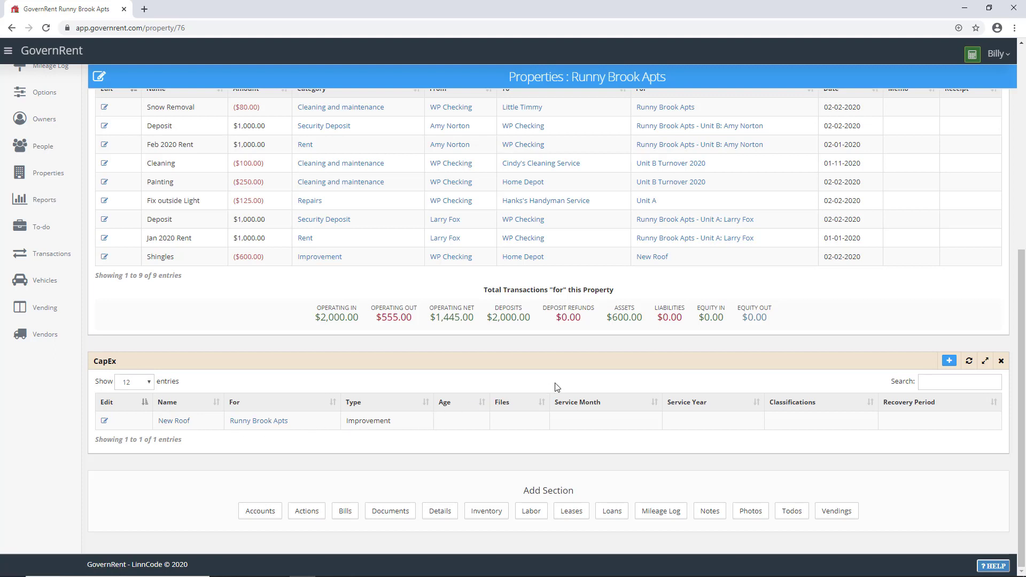
pyautogui.moveTo(613, 316); pyautogui.dragTo(640, 317)
pyautogui.scroll(2, 645, 320)
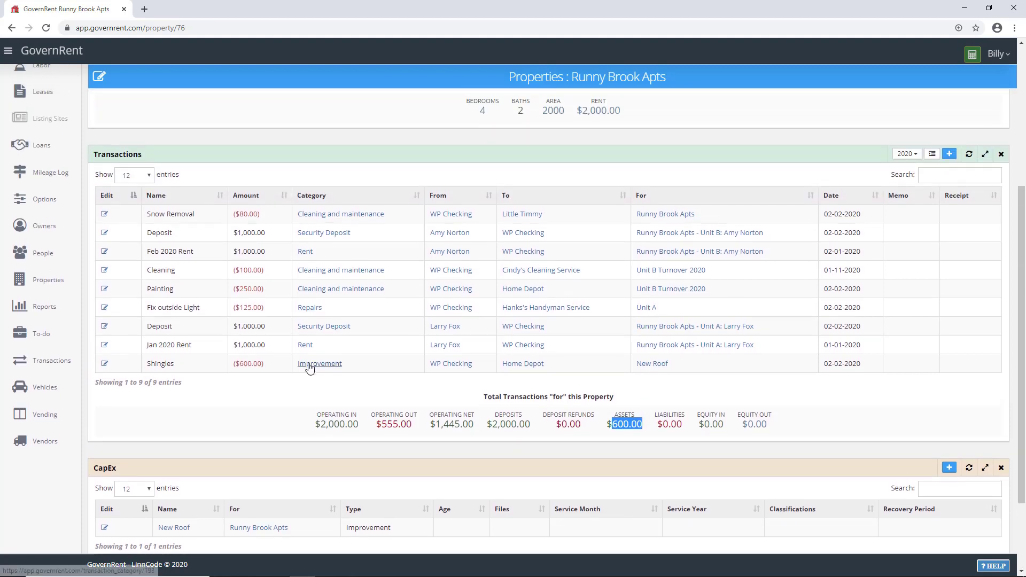
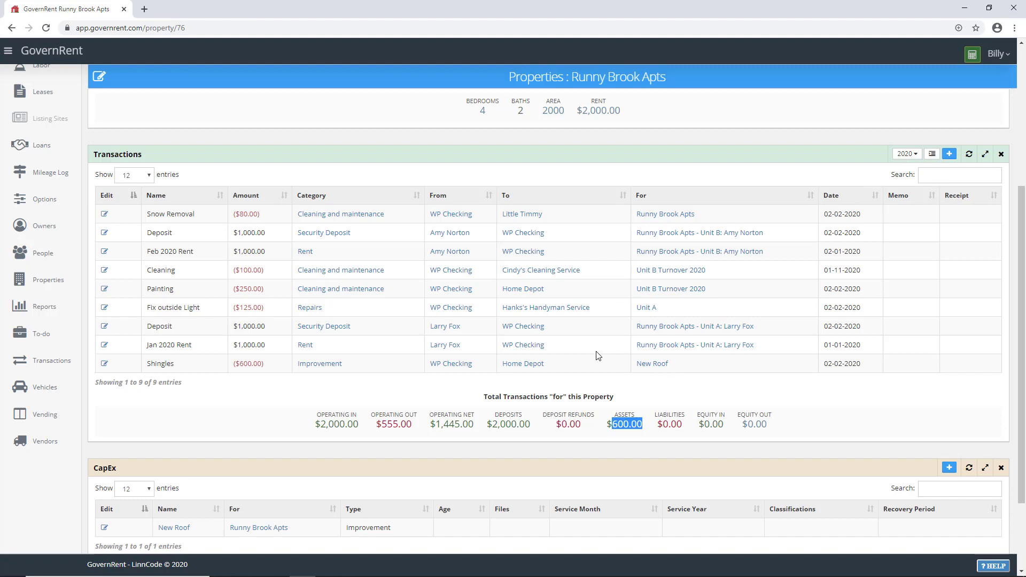
# Step: Switch from the Runny Brook Apts property page to the Reports overview
pyautogui.click(51, 309)
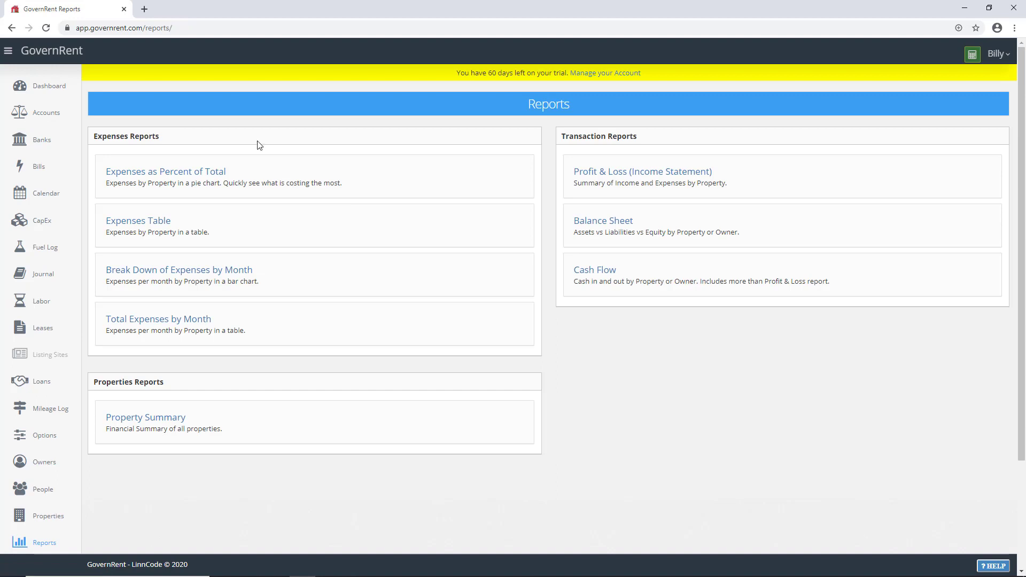
# Step: Generate the expenses-as-percent-of-total pie chart for Runny Brook Apts
pyautogui.click(151, 174)
pyautogui.click(175, 168)
pyautogui.click(158, 200)
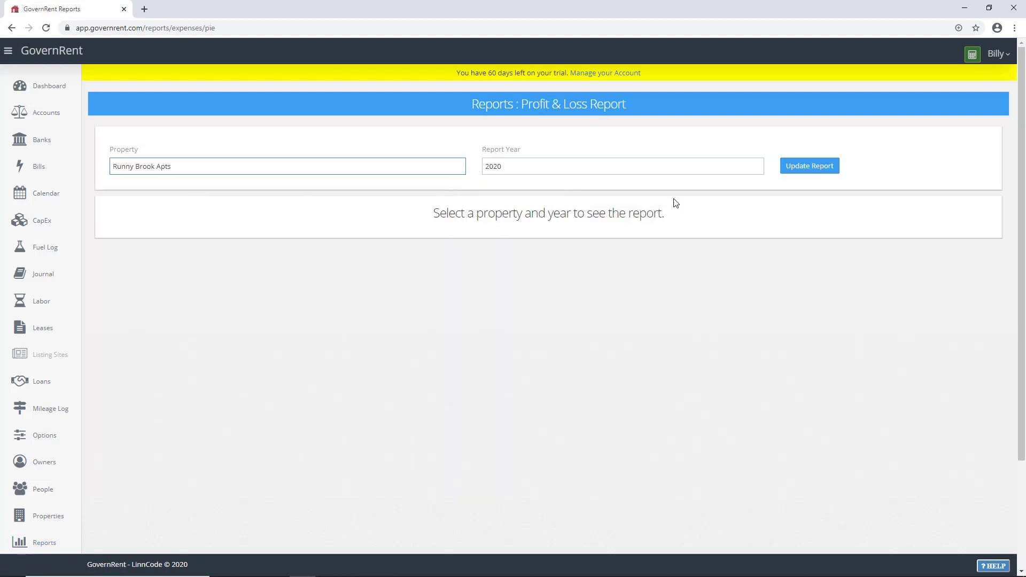
pyautogui.click(803, 169)
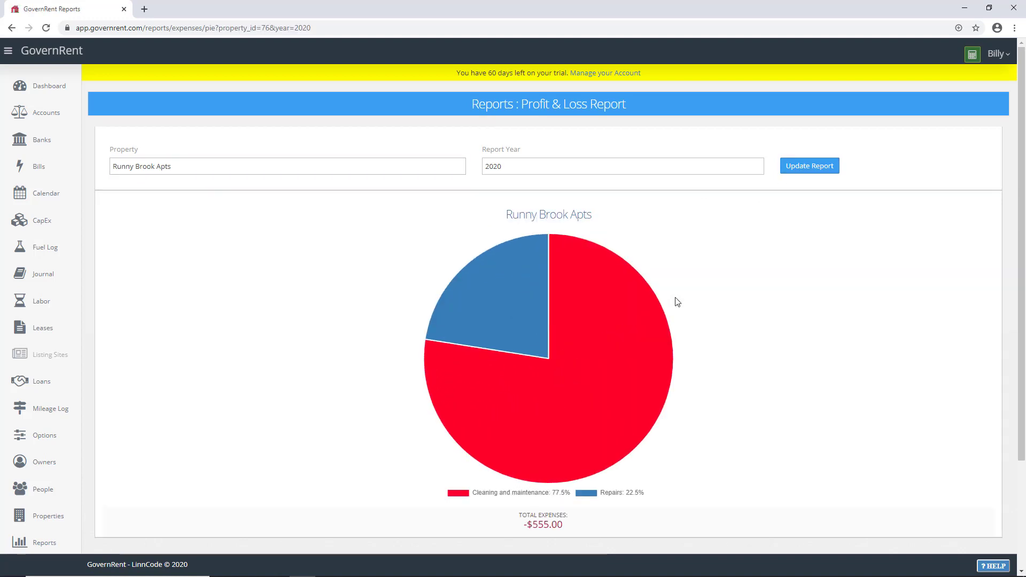
pyautogui.moveTo(606, 348)
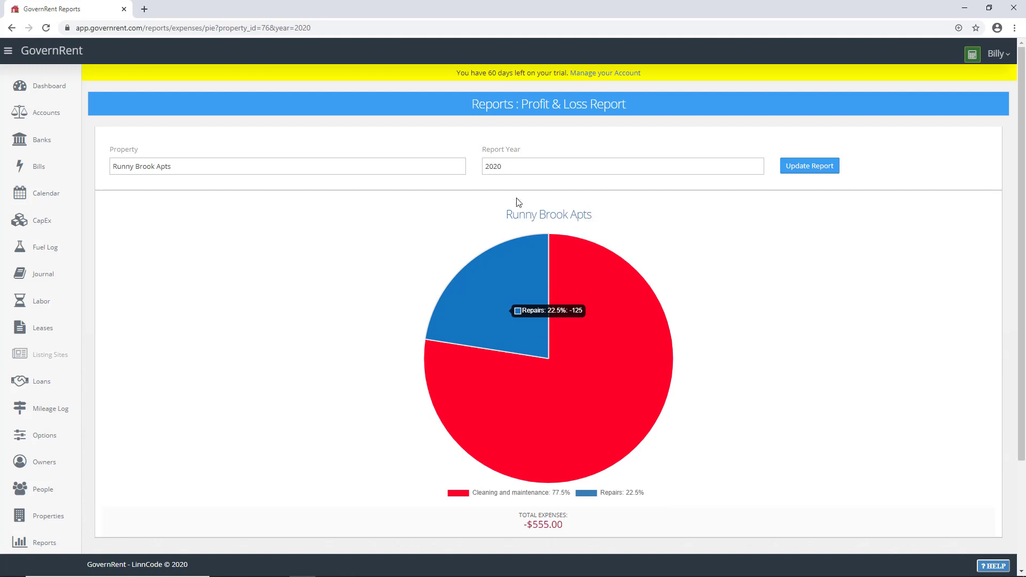
# Step: Generate the expenses table report for Runny Brook Apts
pyautogui.click(488, 107)
pyautogui.click(142, 224)
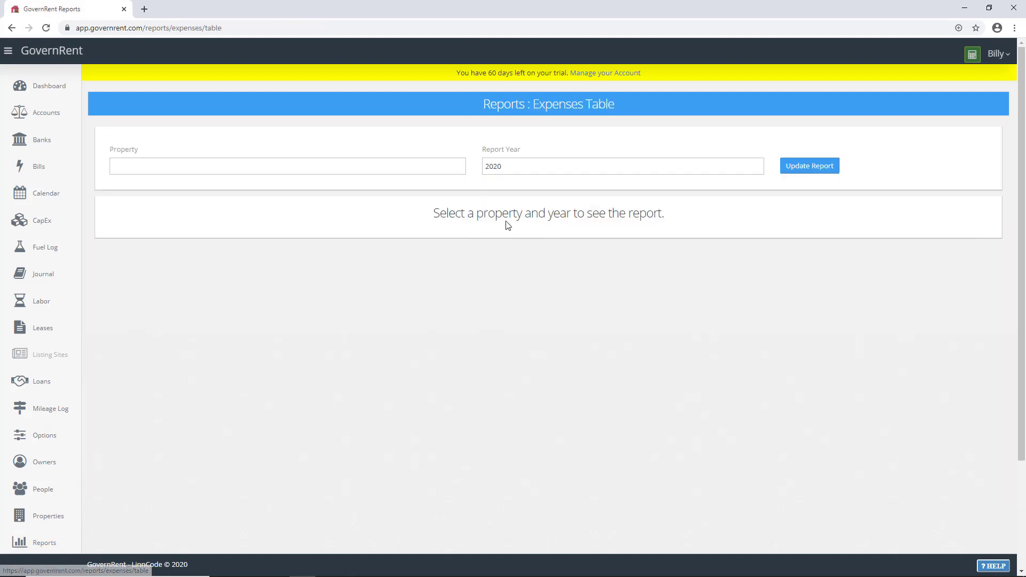
pyautogui.click(388, 168)
pyautogui.click(350, 198)
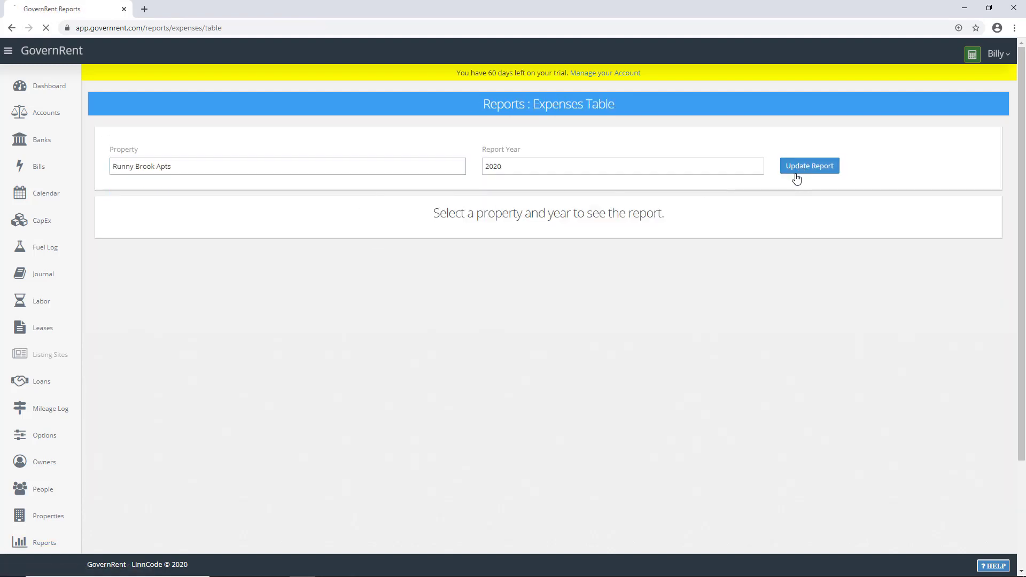
pyautogui.click(798, 170)
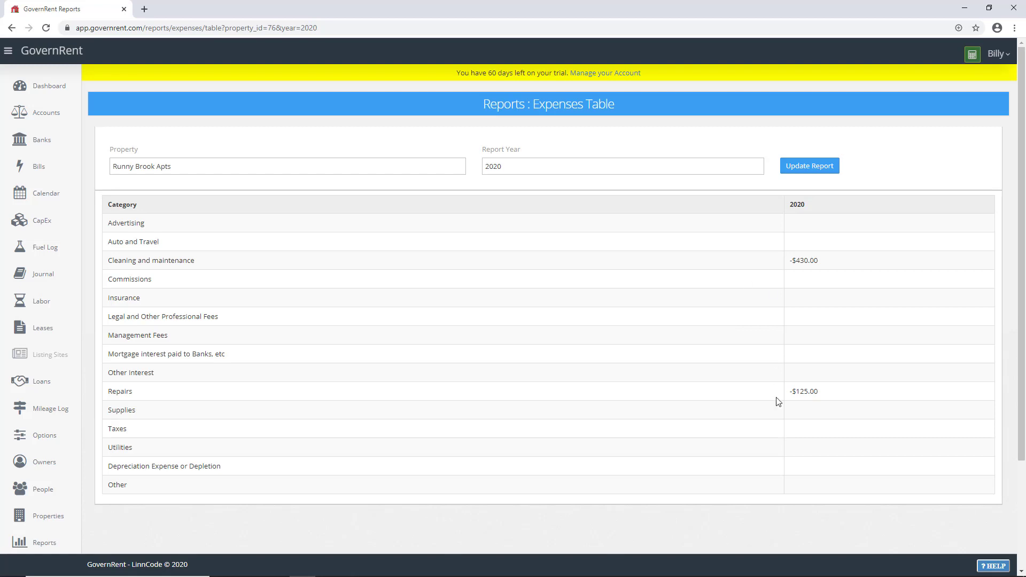
pyautogui.click(396, 167)
# Step: Generate the Runny Brook Apts monthly expense bar chart, totalling $555.00, then return to Reports
pyautogui.click(497, 110)
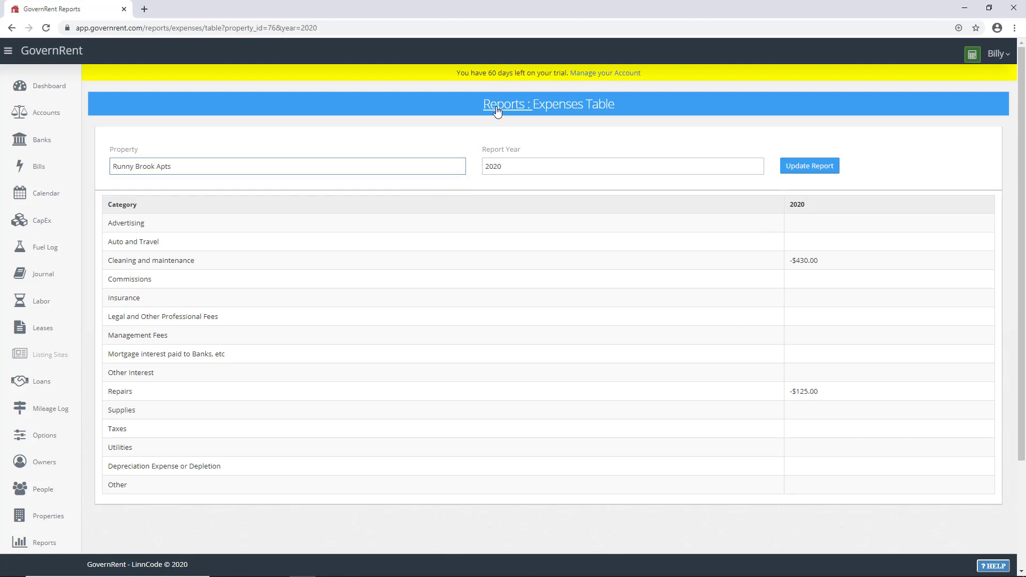
pyautogui.click(154, 271)
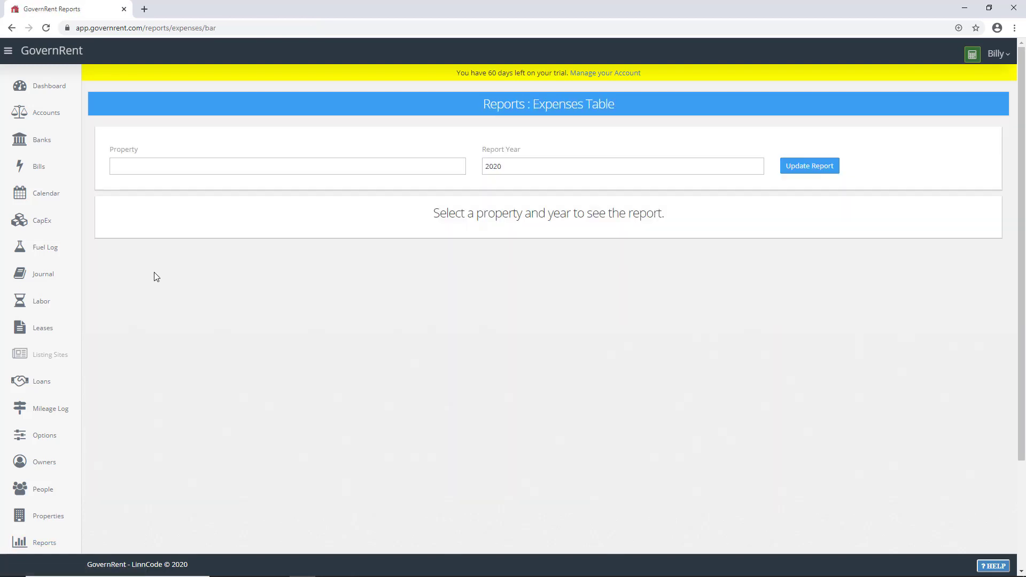
pyautogui.click(208, 172)
pyautogui.click(149, 200)
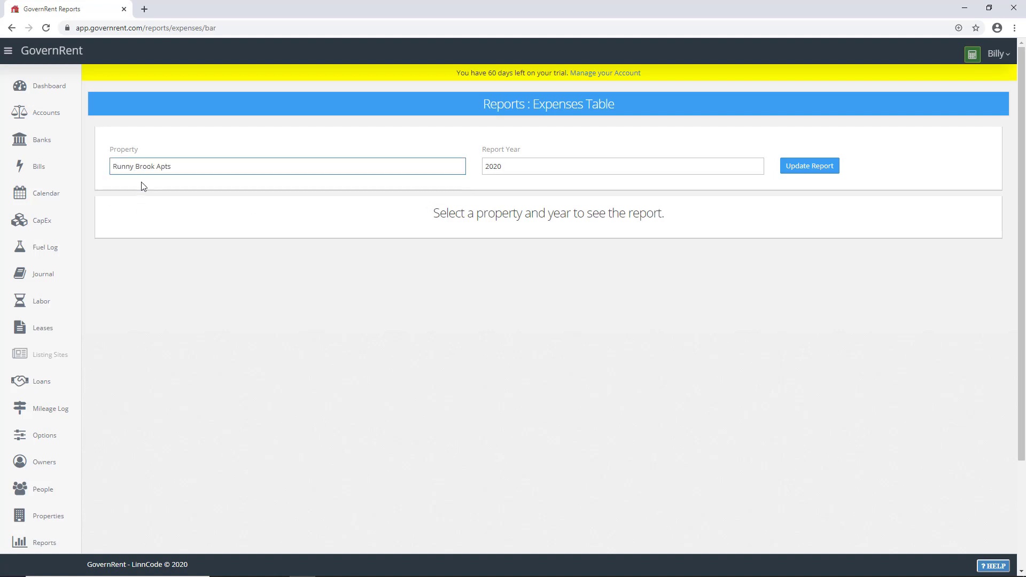
pyautogui.click(804, 171)
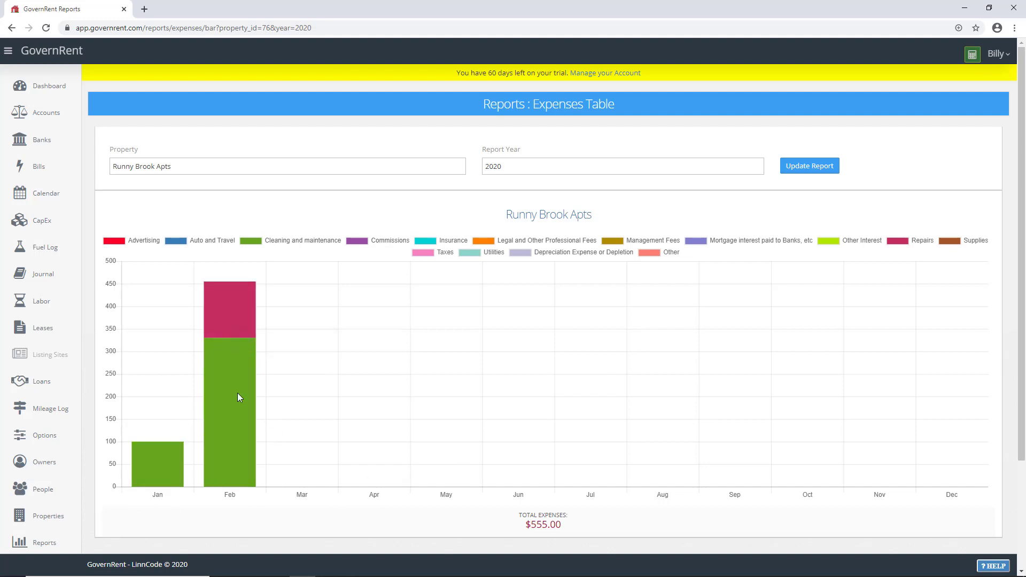
pyautogui.moveTo(225, 322)
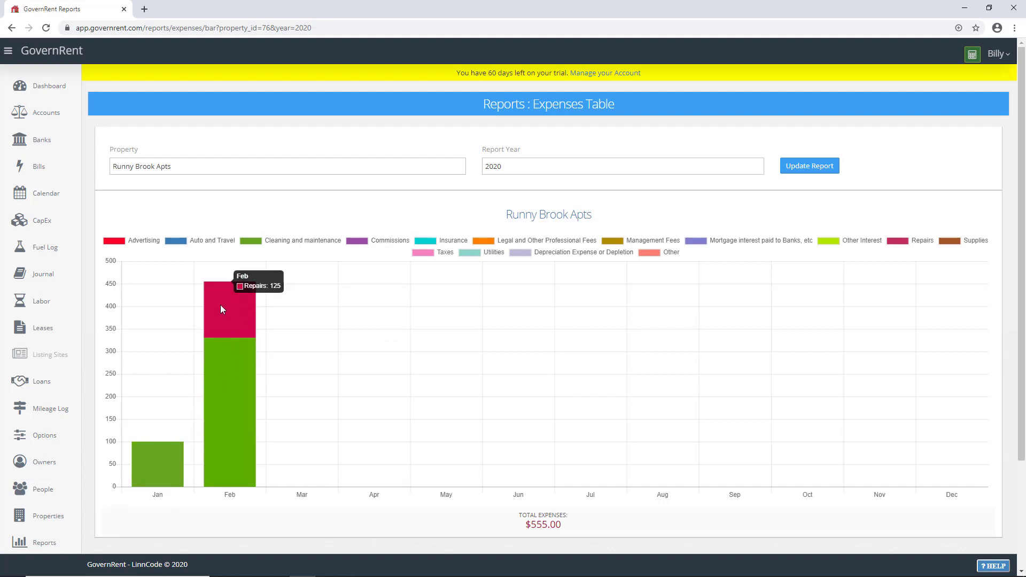
pyautogui.moveTo(220, 386)
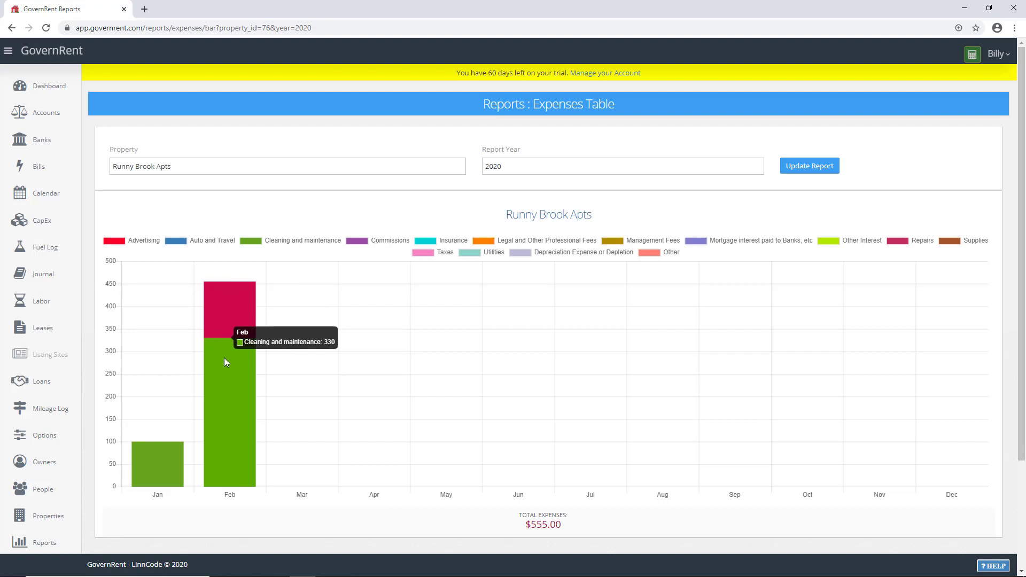
pyautogui.click(496, 108)
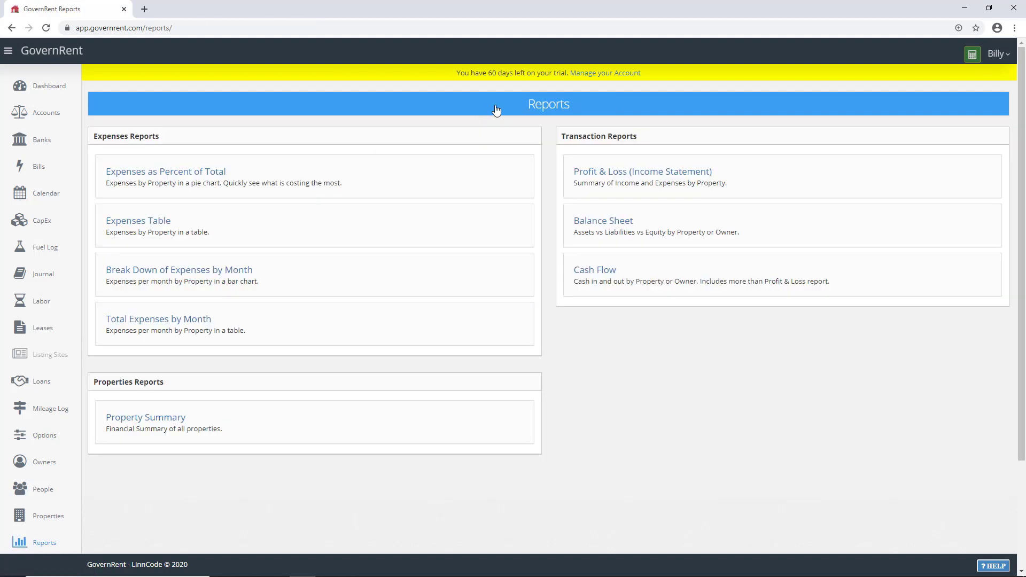
# Step: Review the 2020 Property Summary showing $1,445.00 profit, then go to Accounts
pyautogui.click(160, 420)
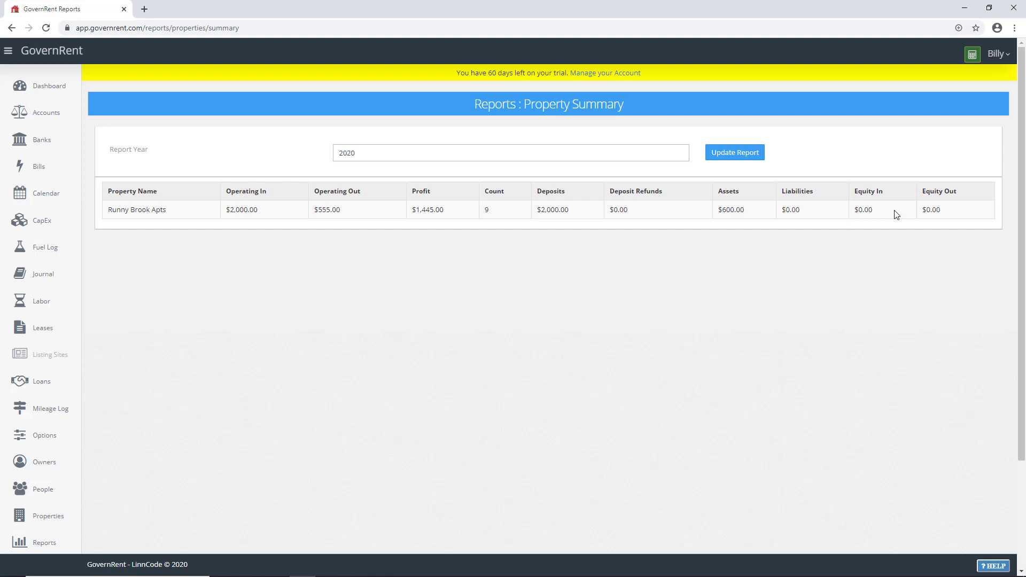
pyautogui.click(46, 113)
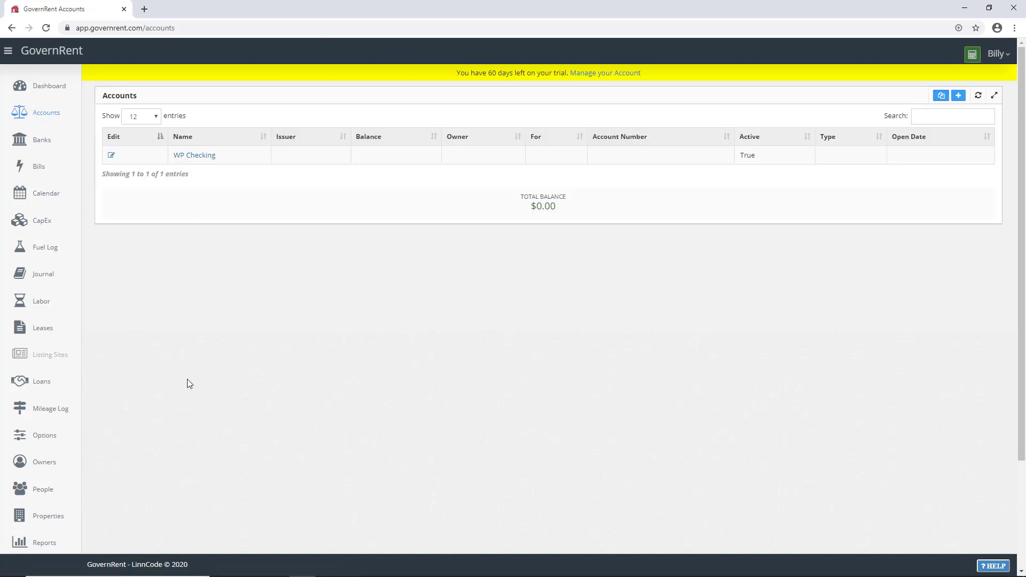
# Step: Add Transactions and another section to the WP Checking account page, then go to Leases
pyautogui.click(192, 159)
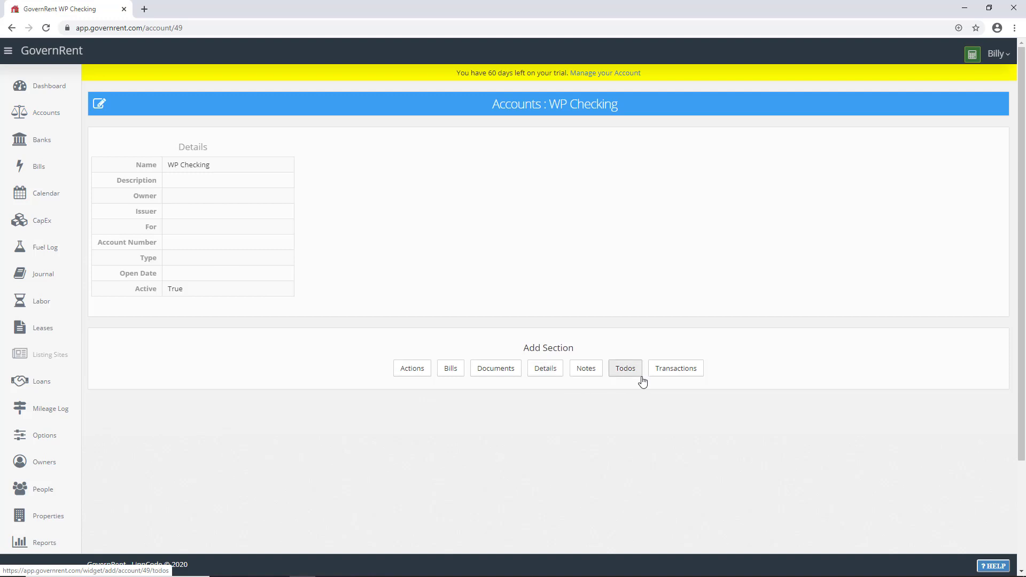
pyautogui.click(661, 376)
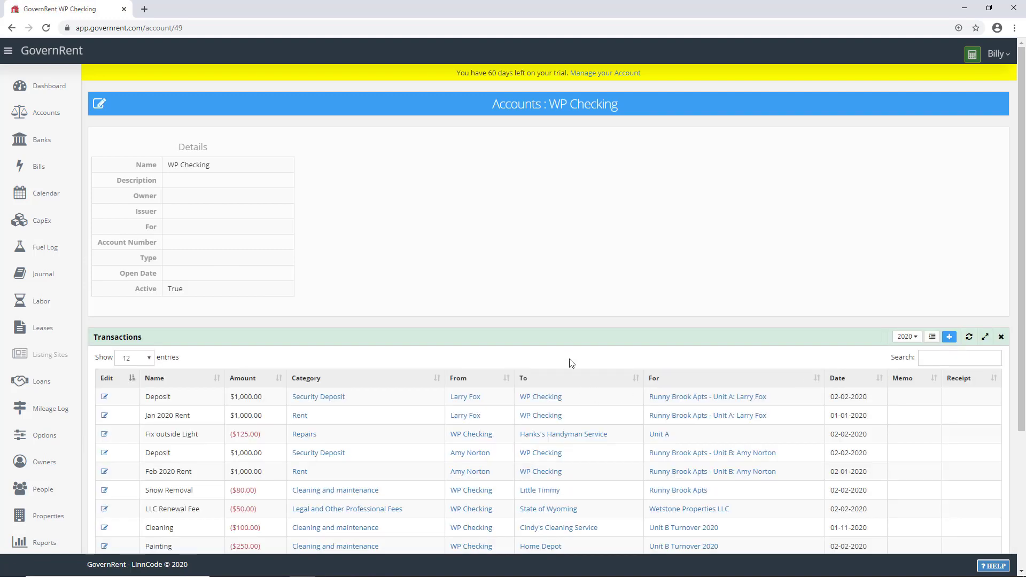
pyautogui.scroll(-3, 568, 362)
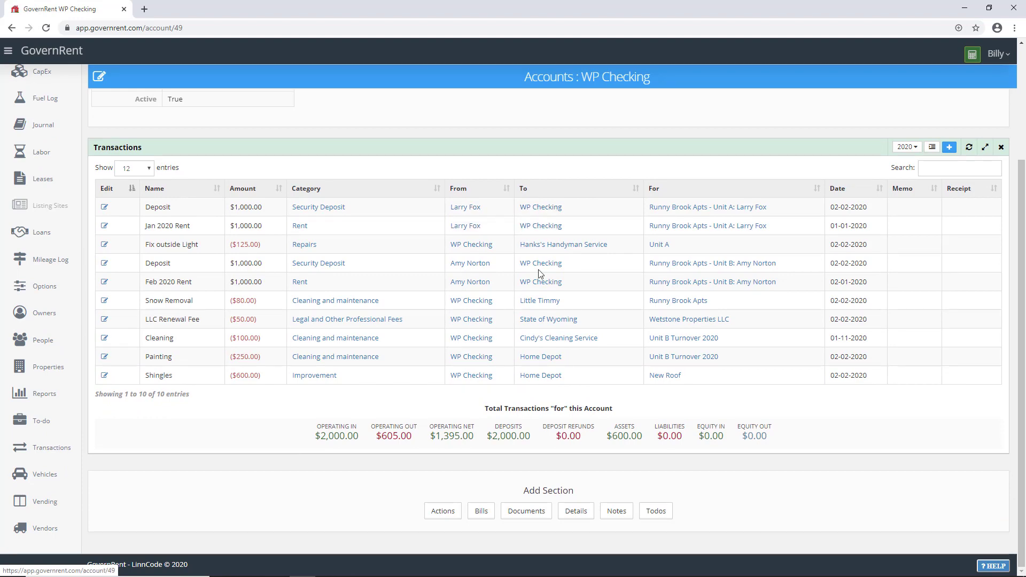
pyautogui.scroll(2, 541, 322)
pyautogui.scroll(-2, 540, 322)
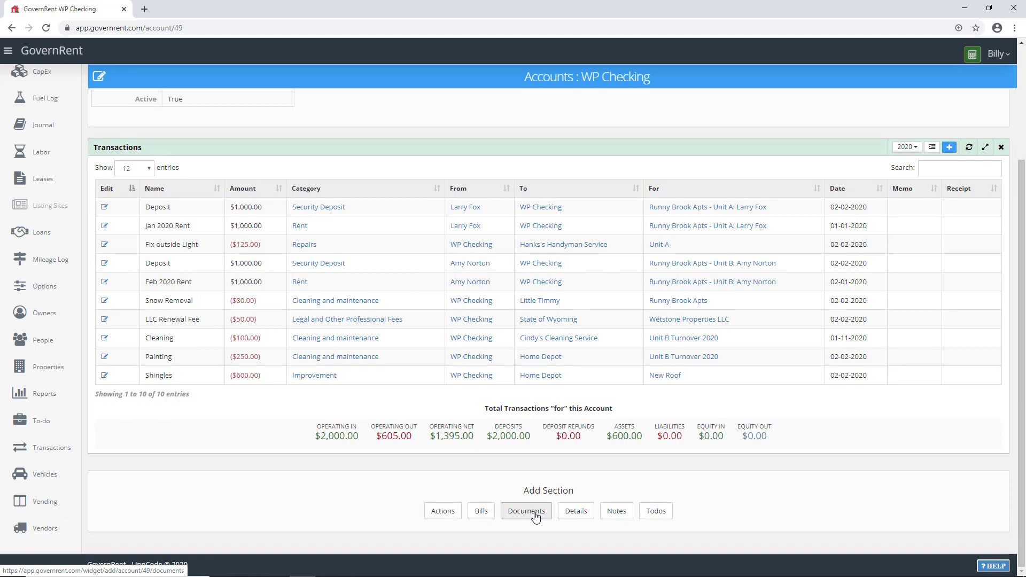
pyautogui.click(575, 511)
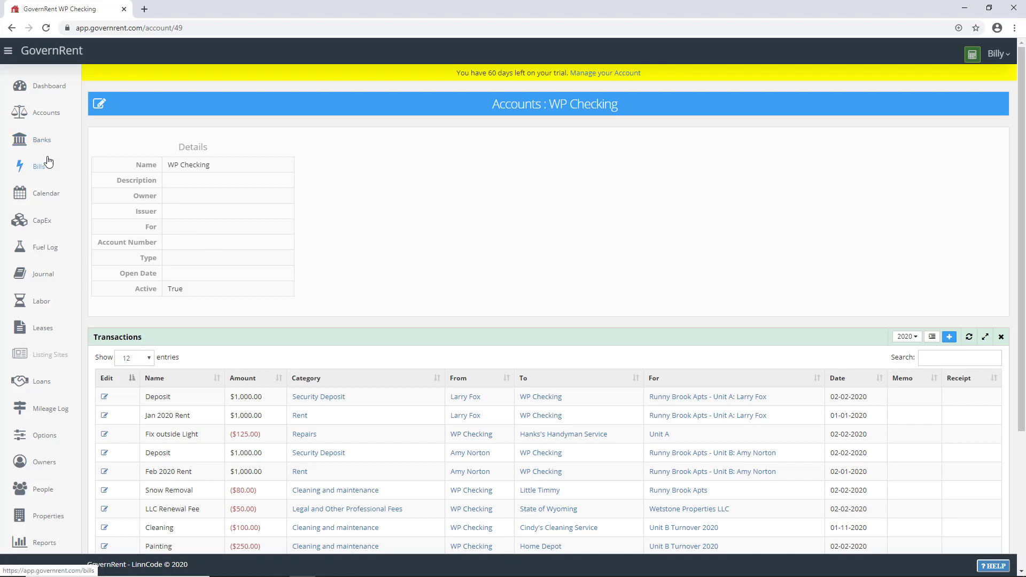
pyautogui.scroll(-2, 51, 193)
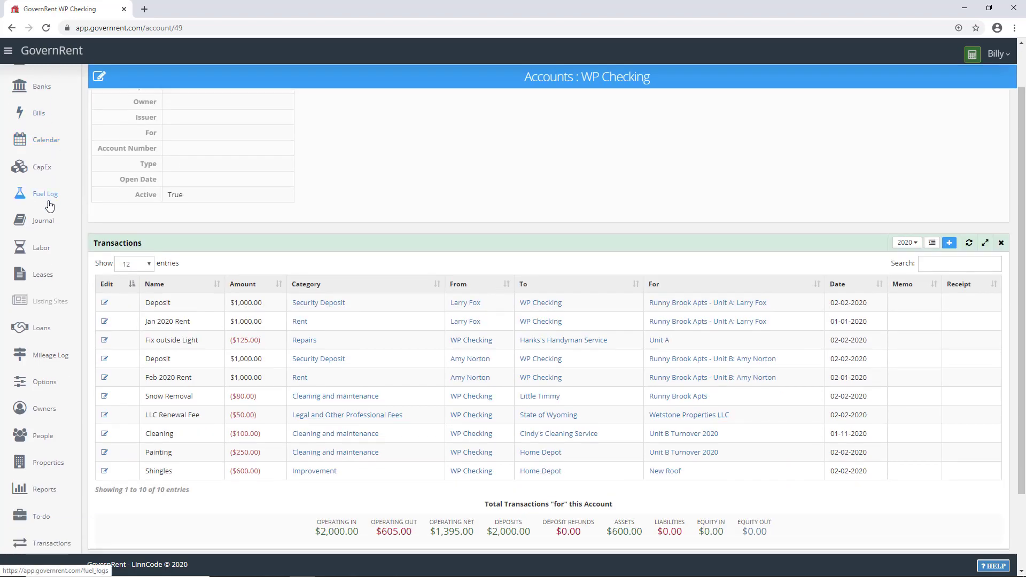
pyautogui.click(43, 276)
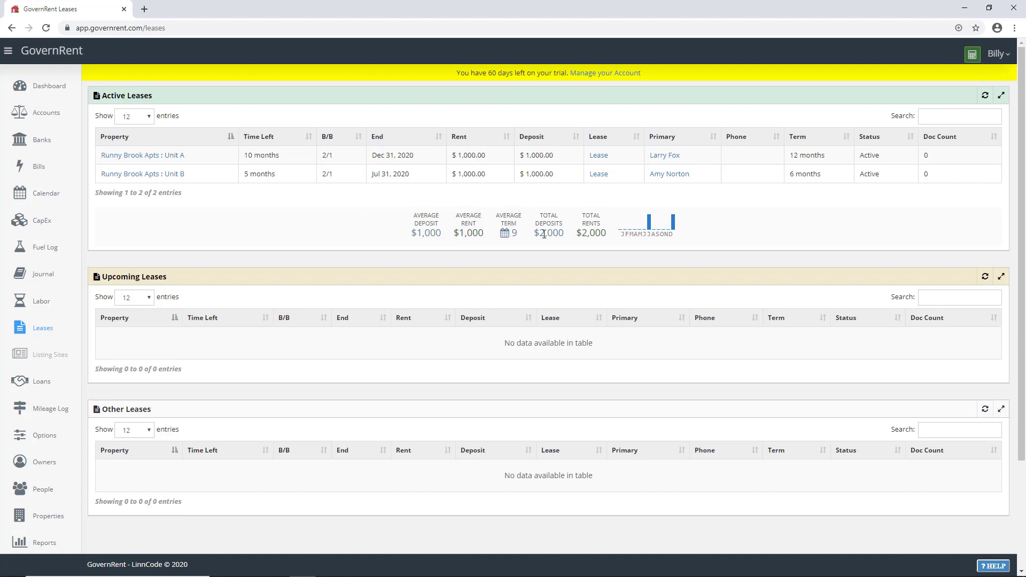
# Step: Scroll the Leases page to confirm the Upcoming and Other Leases tables are empty
pyautogui.scroll(-1, 258, 247)
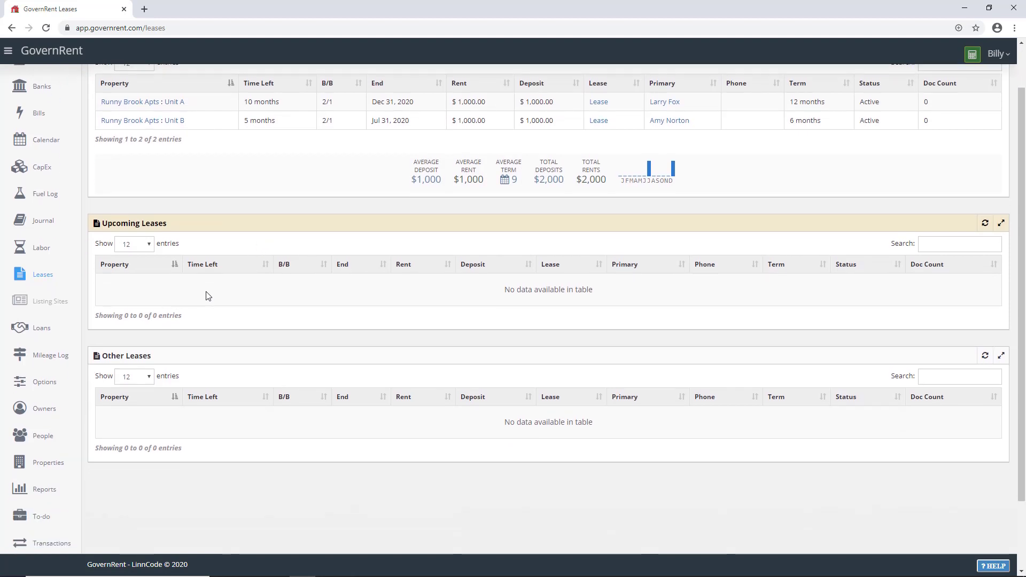
pyautogui.scroll(-2, 276, 287)
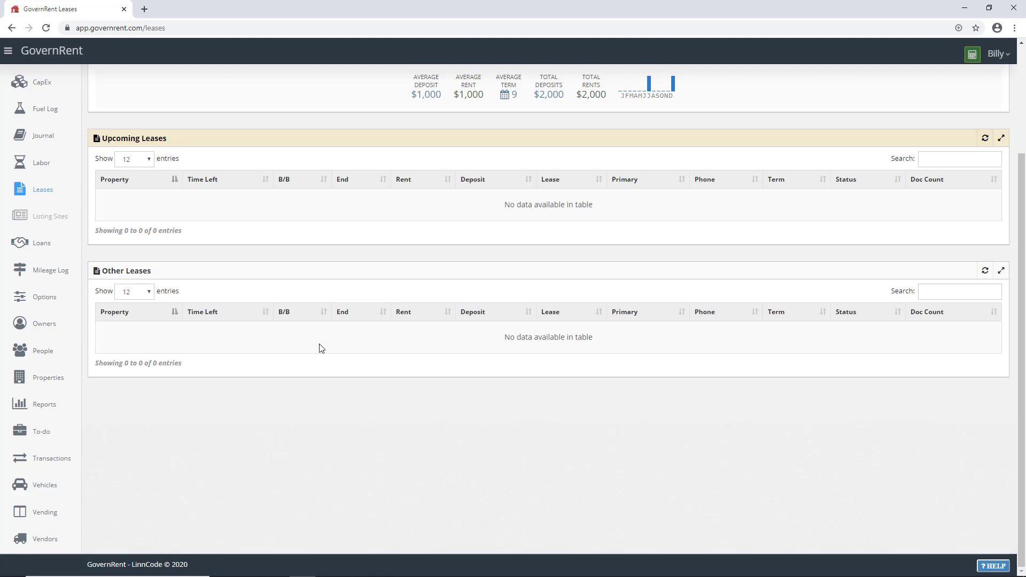
# Step: Open owner Wetstone Properties LLC, scan its transactions, then go to People
pyautogui.click(51, 324)
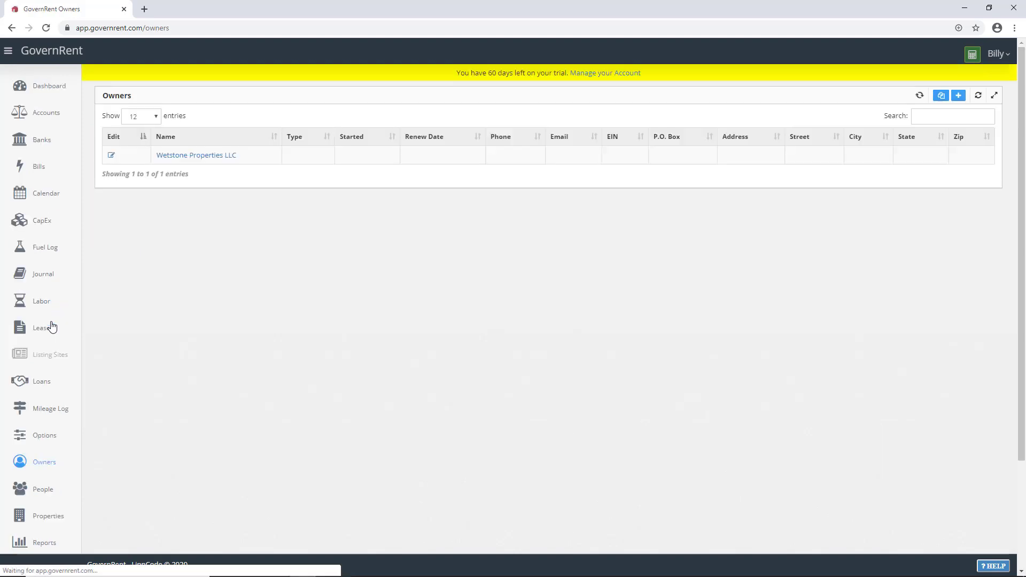
pyautogui.click(209, 161)
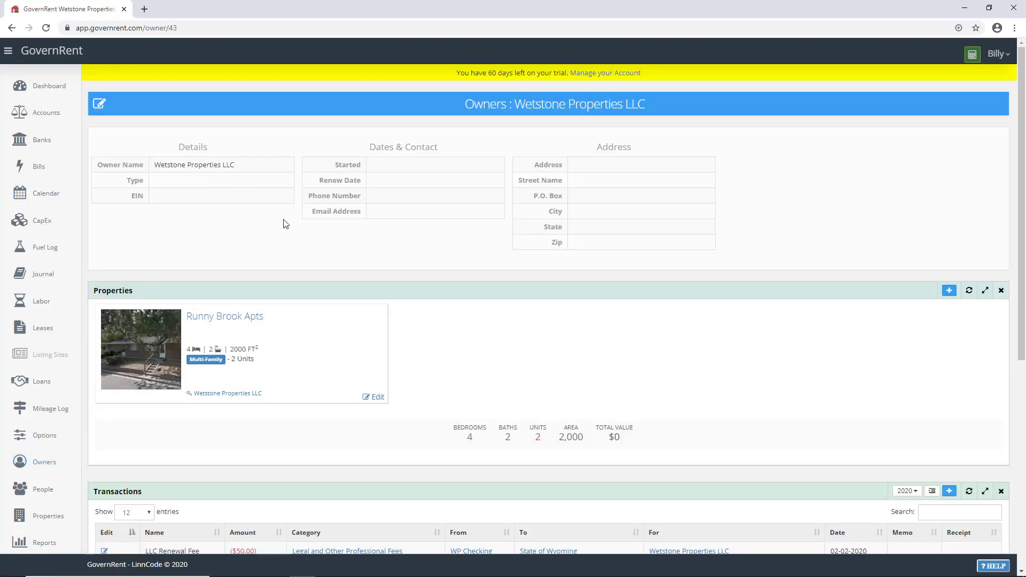
pyautogui.scroll(-4, 290, 221)
pyautogui.scroll(5, 237, 241)
pyautogui.scroll(-4, 235, 242)
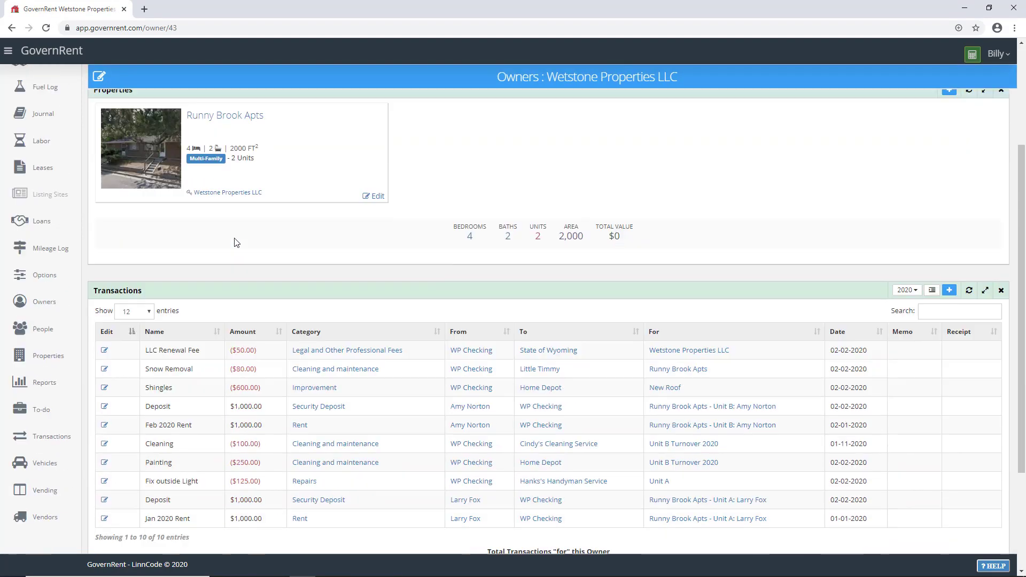
pyautogui.click(49, 332)
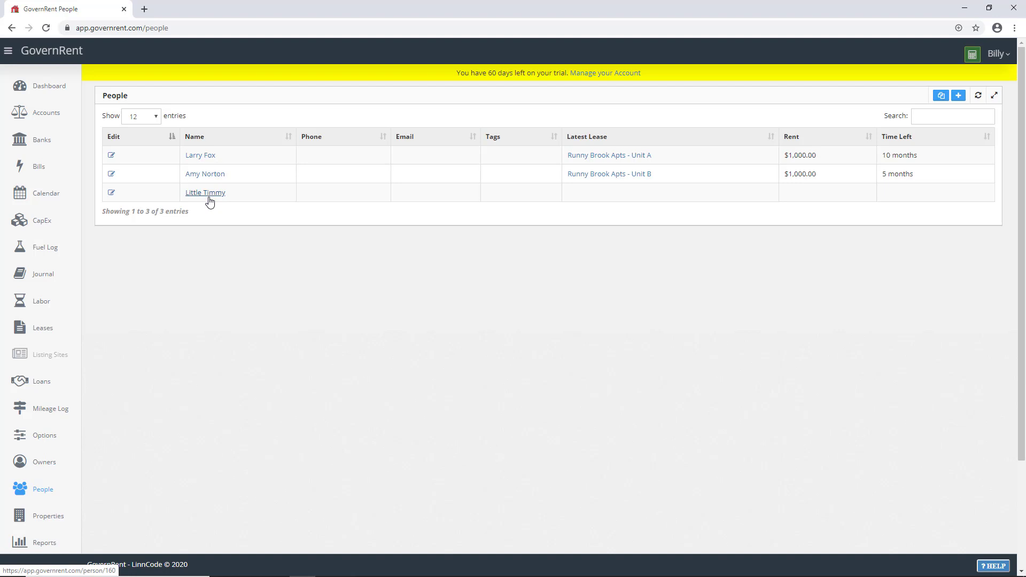
# Step: View the first tenant in Edit Person, cancel without saving, then go to Properties
pyautogui.click(111, 156)
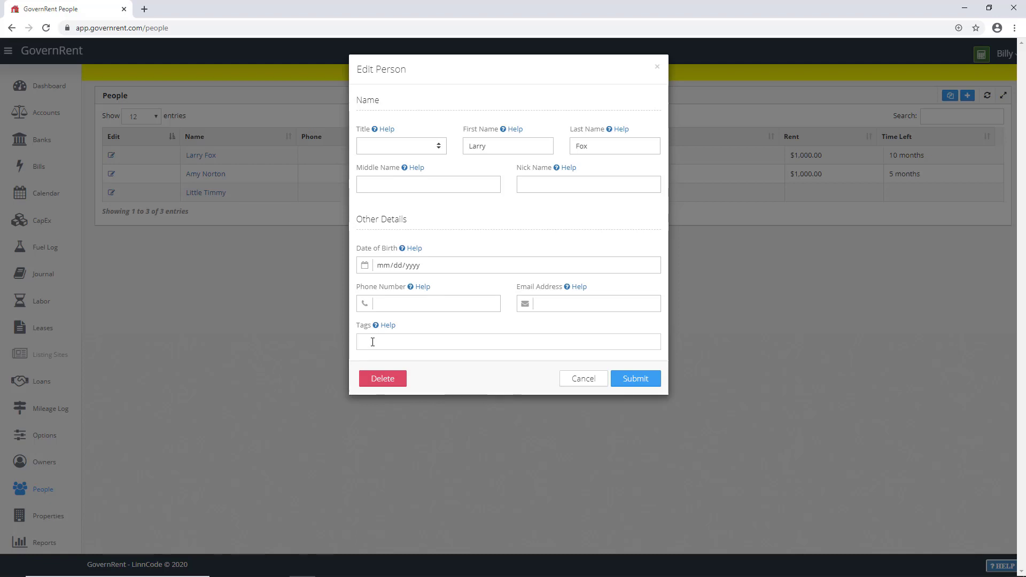
pyautogui.click(595, 386)
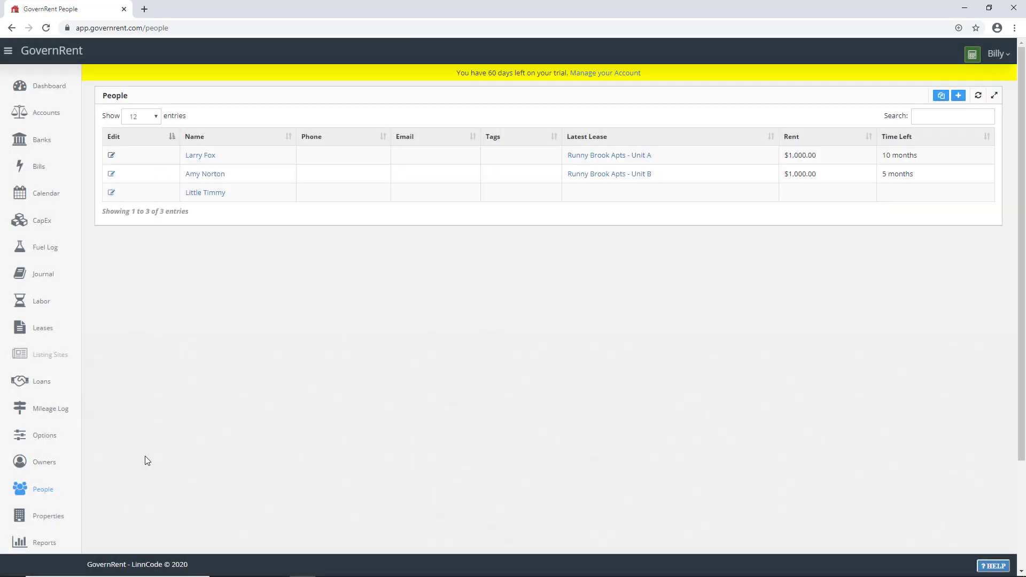
pyautogui.scroll(-1, 54, 422)
pyautogui.scroll(-2, 54, 422)
pyautogui.click(55, 412)
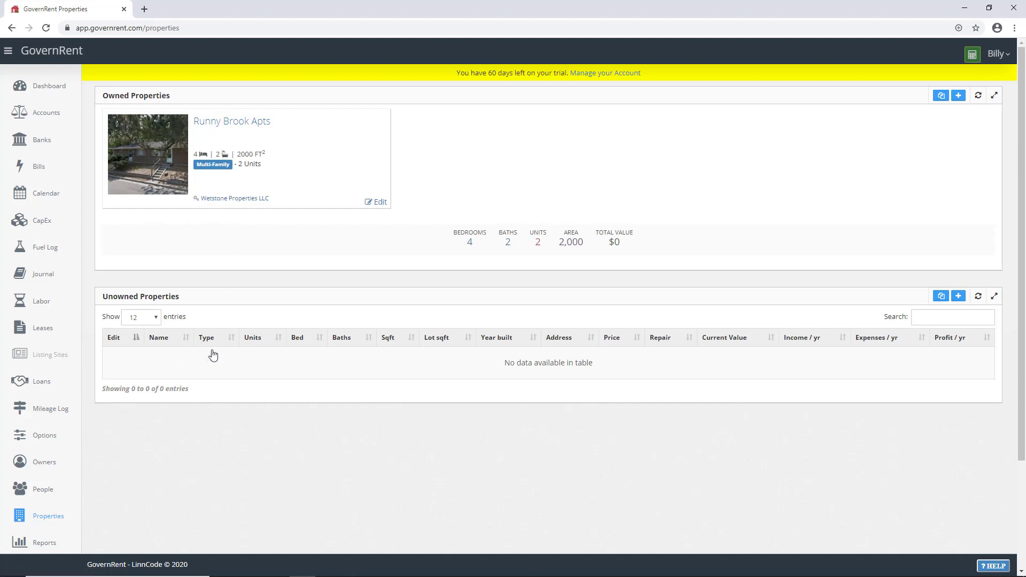
pyautogui.scroll(-3, 67, 405)
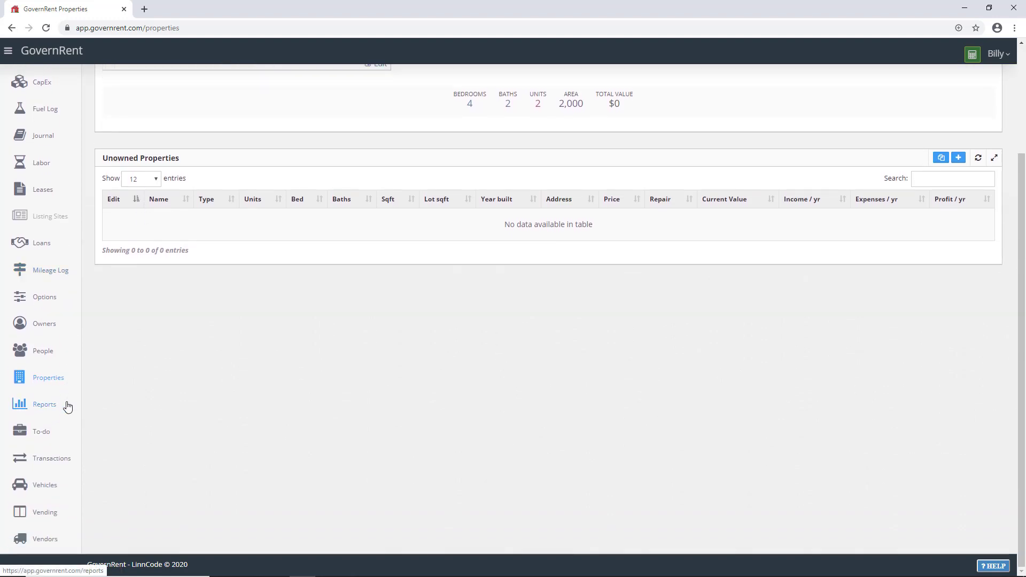
# Step: Open Home Depot's vendor page, cancel its edit form, and allow browser location access
pyautogui.click(41, 541)
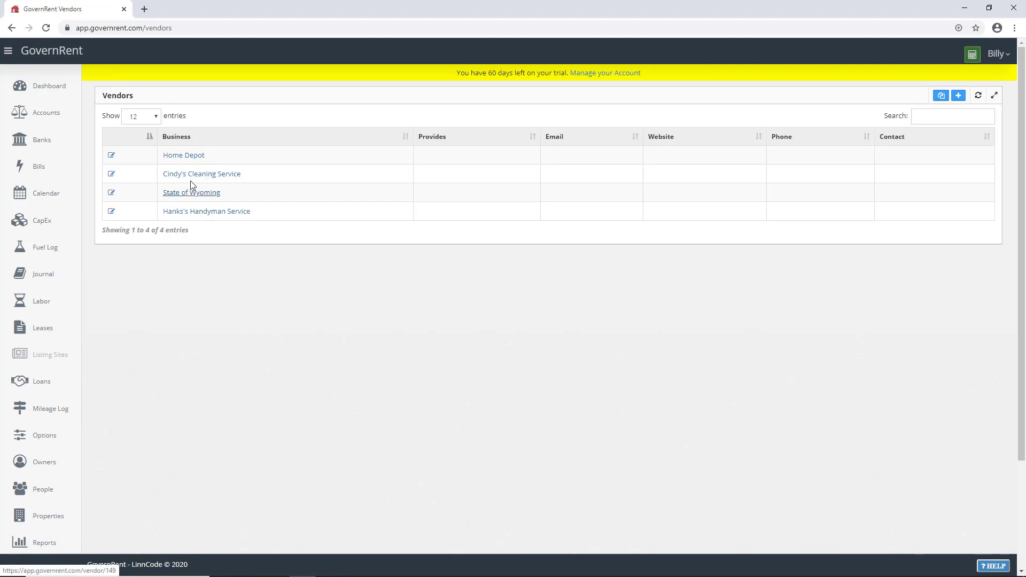
pyautogui.click(189, 156)
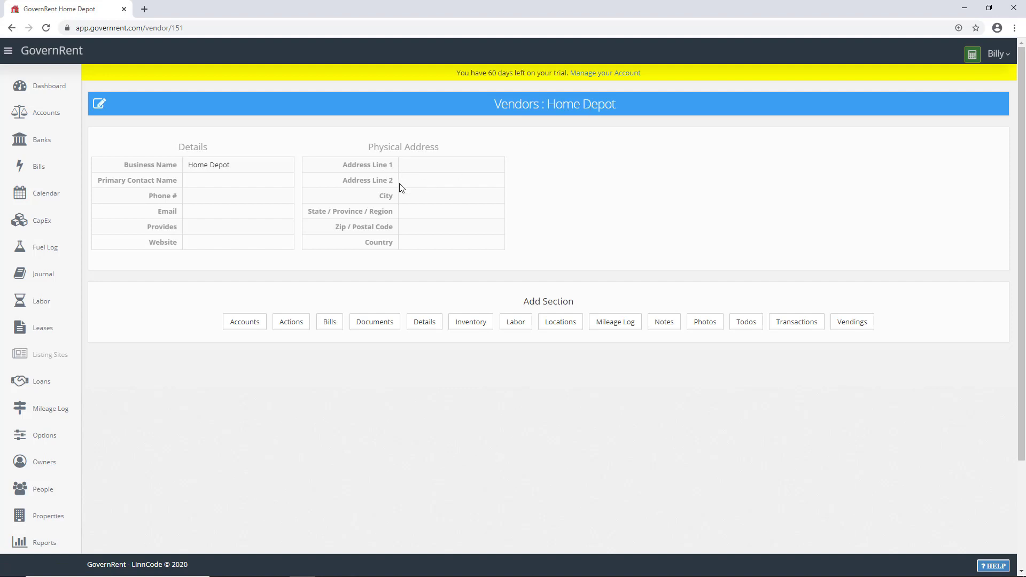
pyautogui.click(109, 110)
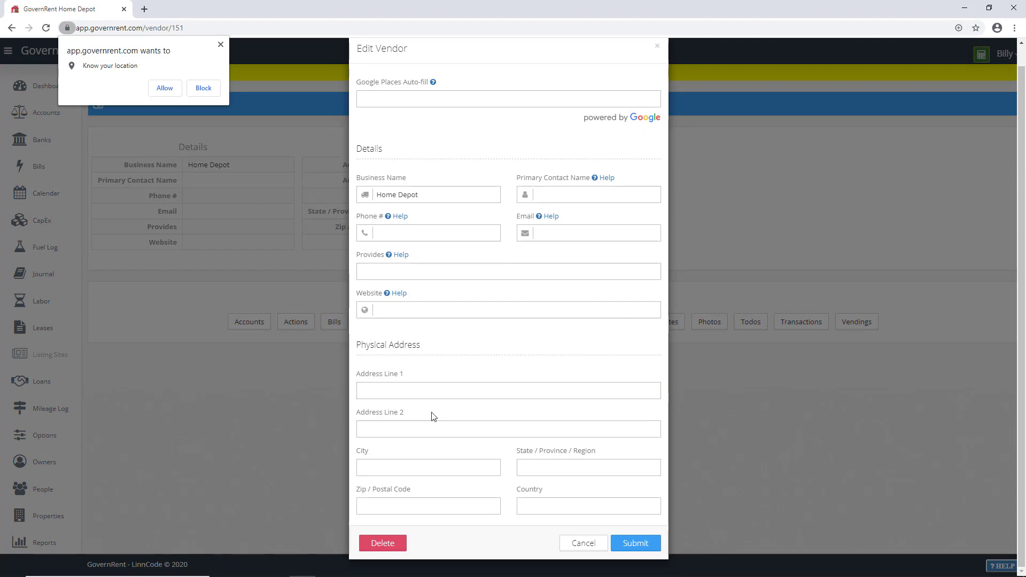
pyautogui.click(460, 466)
pyautogui.click(580, 543)
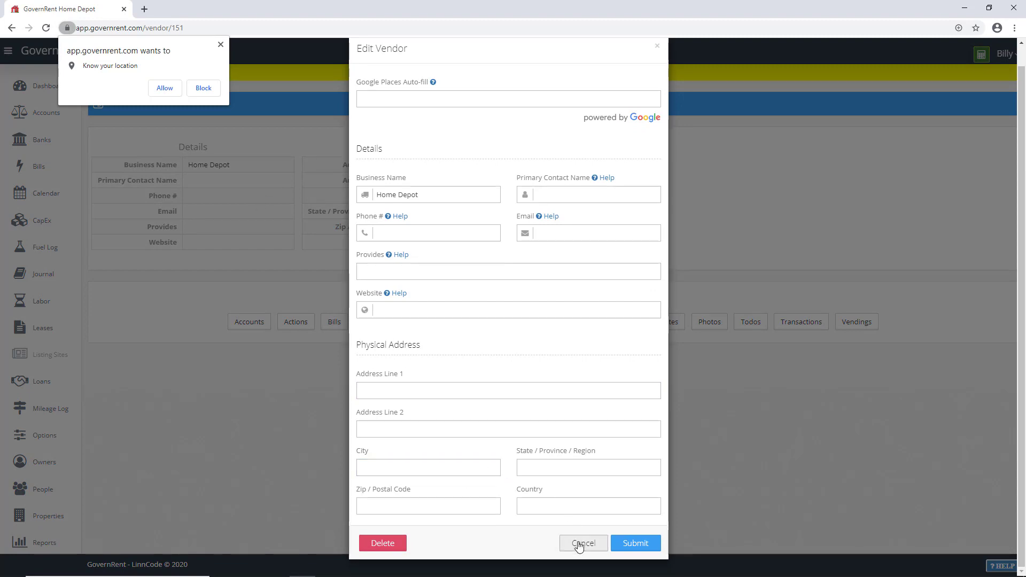
pyautogui.click(582, 544)
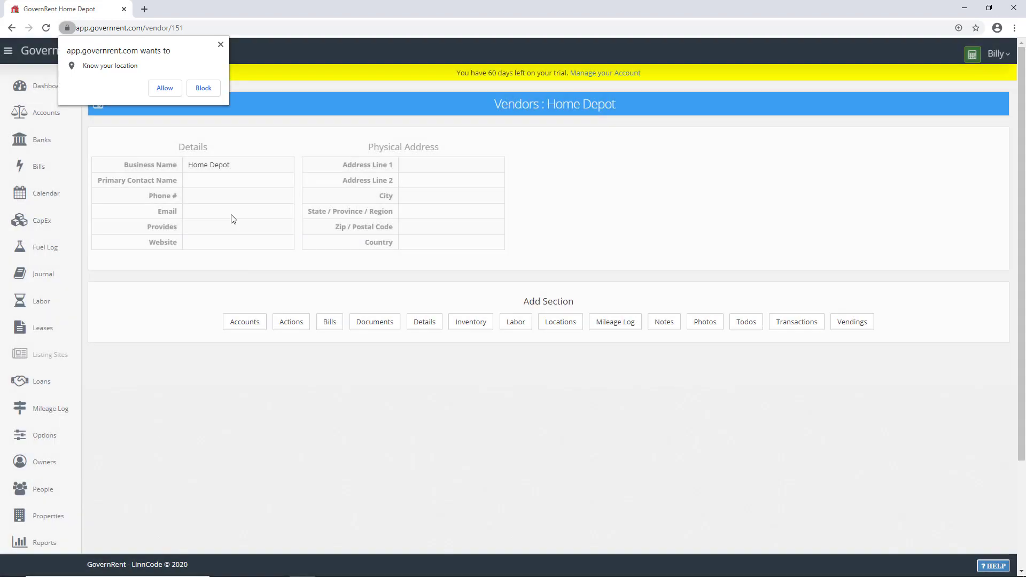
pyautogui.click(163, 88)
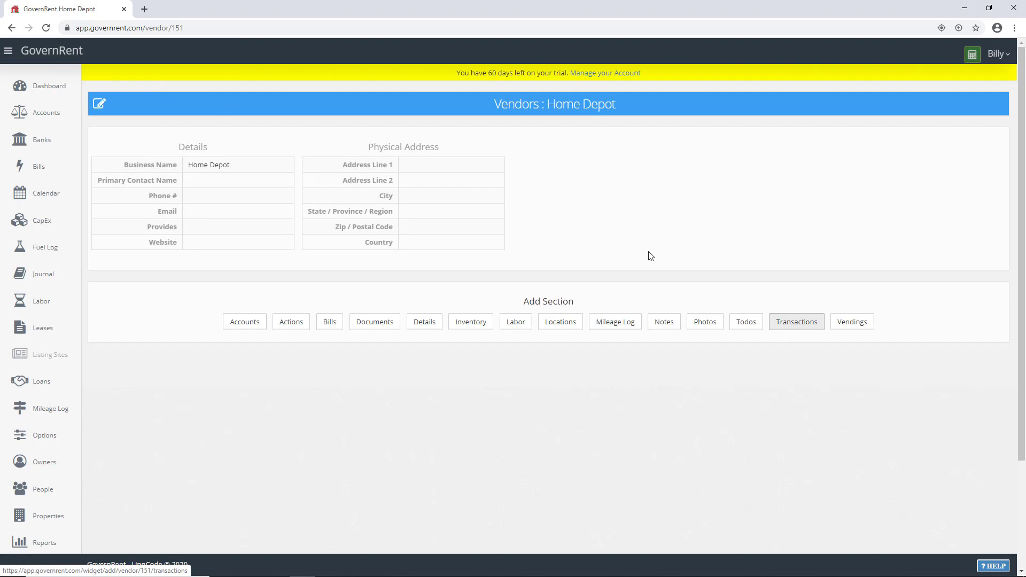
# Step: Add the Transactions table to Home Depot and scroll to its Painting and Shingles payments
pyautogui.click(793, 323)
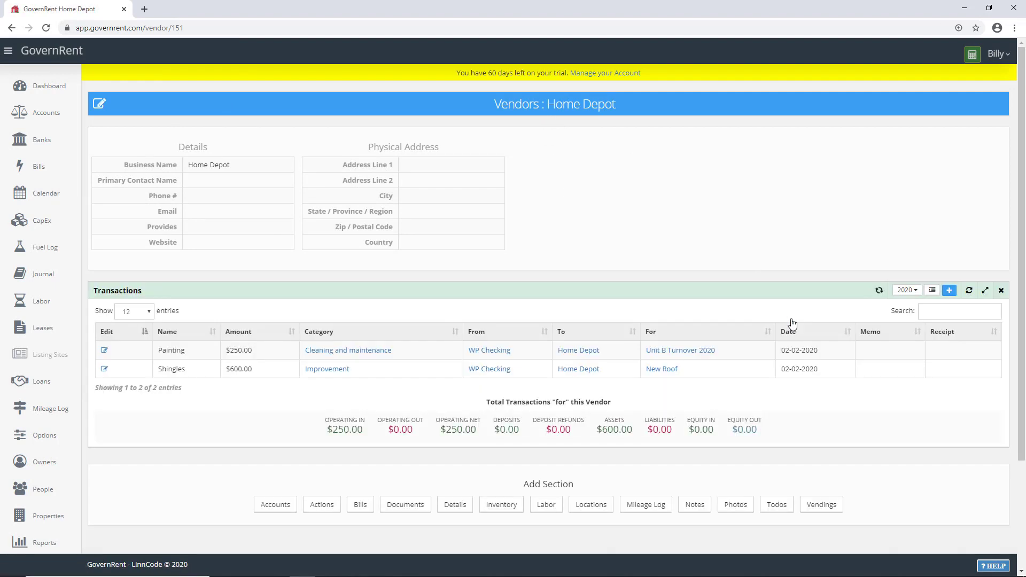
pyautogui.scroll(-1, 791, 324)
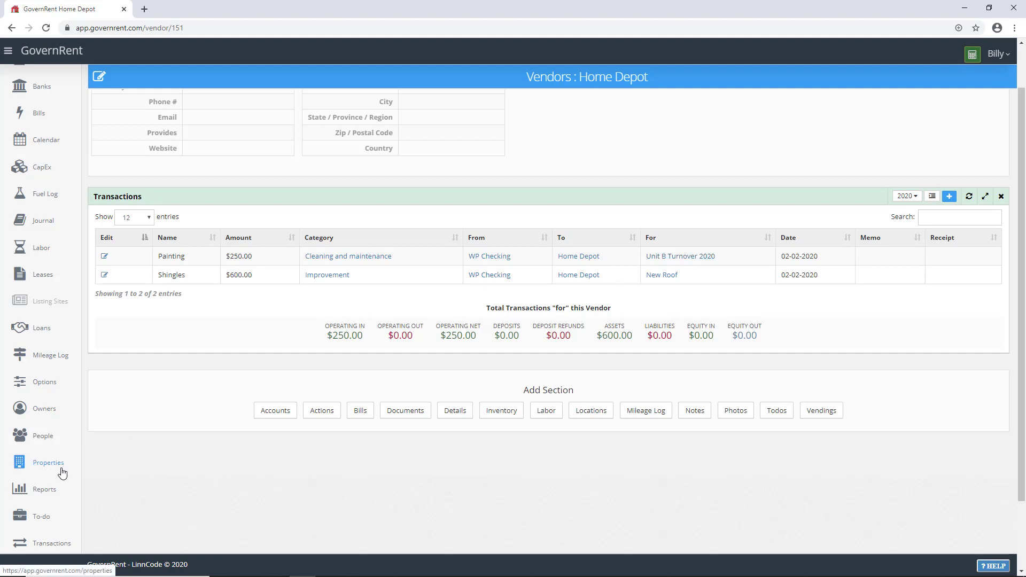
pyautogui.scroll(-1, 62, 472)
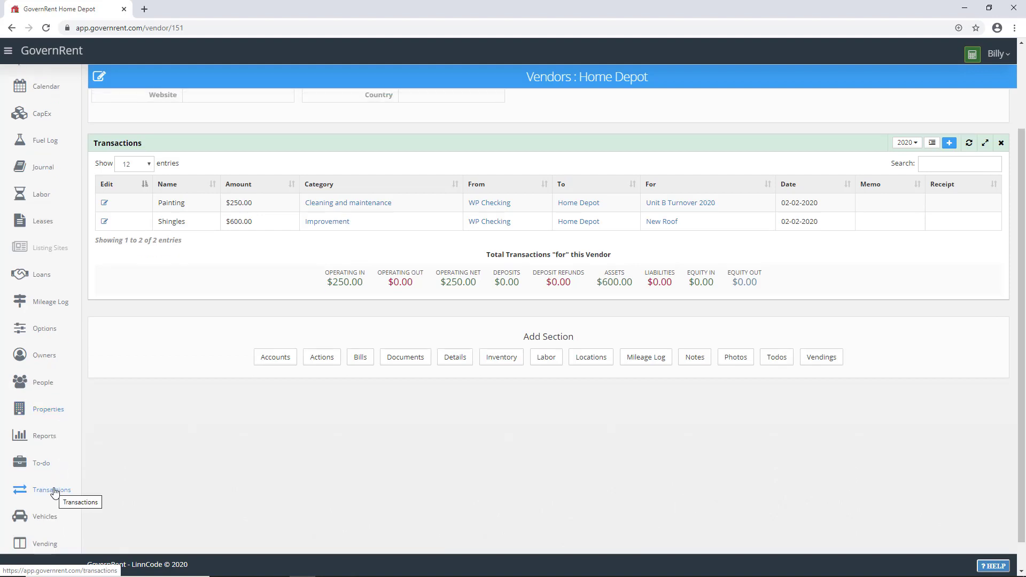
# Step: Open all transactions, search 'sh' to find the Shingles payment, then clear the search
pyautogui.click(55, 492)
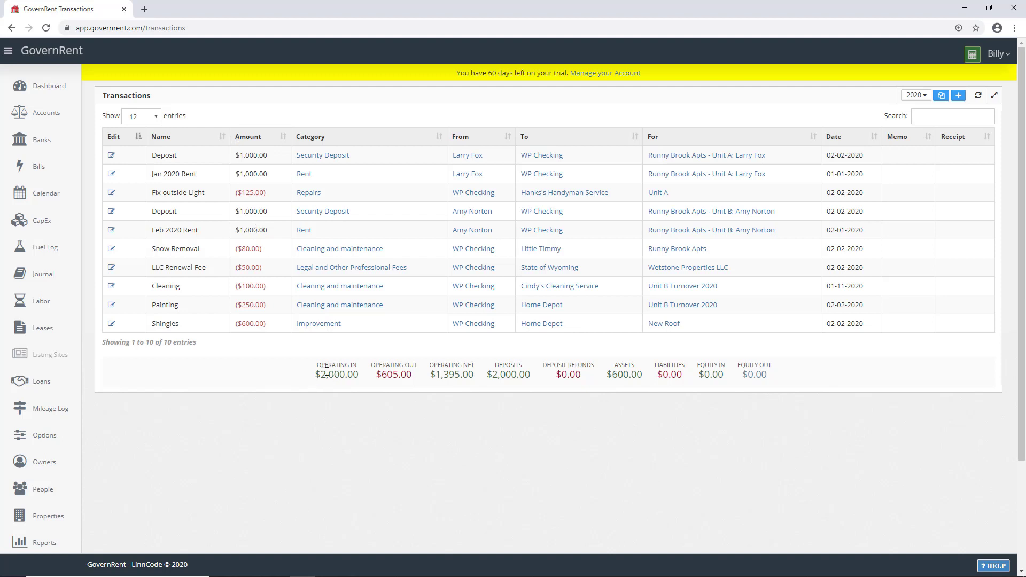
pyautogui.moveTo(320, 379); pyautogui.dragTo(768, 386)
pyautogui.click(777, 377)
pyautogui.click(939, 118)
pyautogui.write('sh')
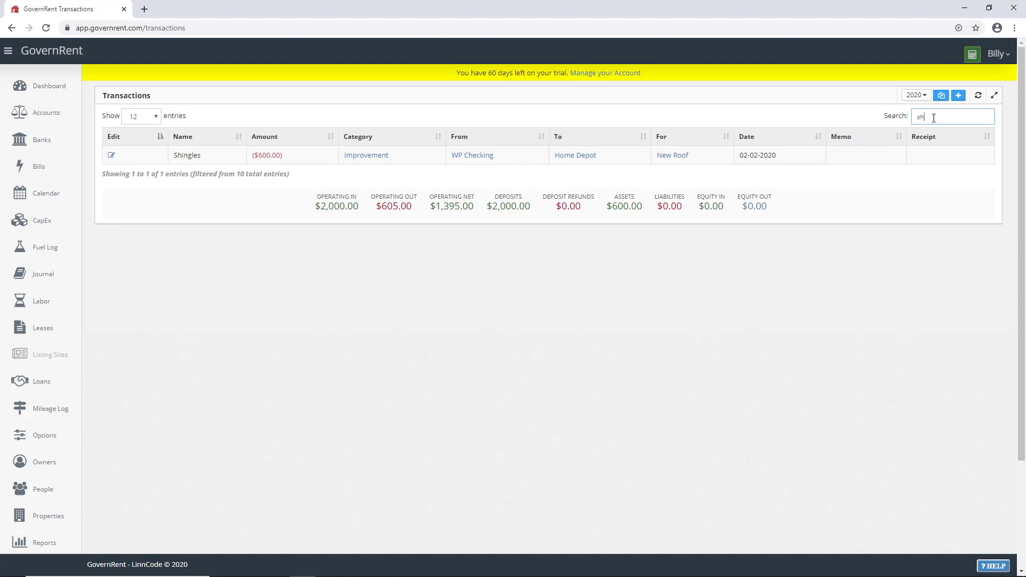
pyautogui.moveTo(935, 118); pyautogui.dragTo(912, 121)
pyautogui.press('BackSpace')
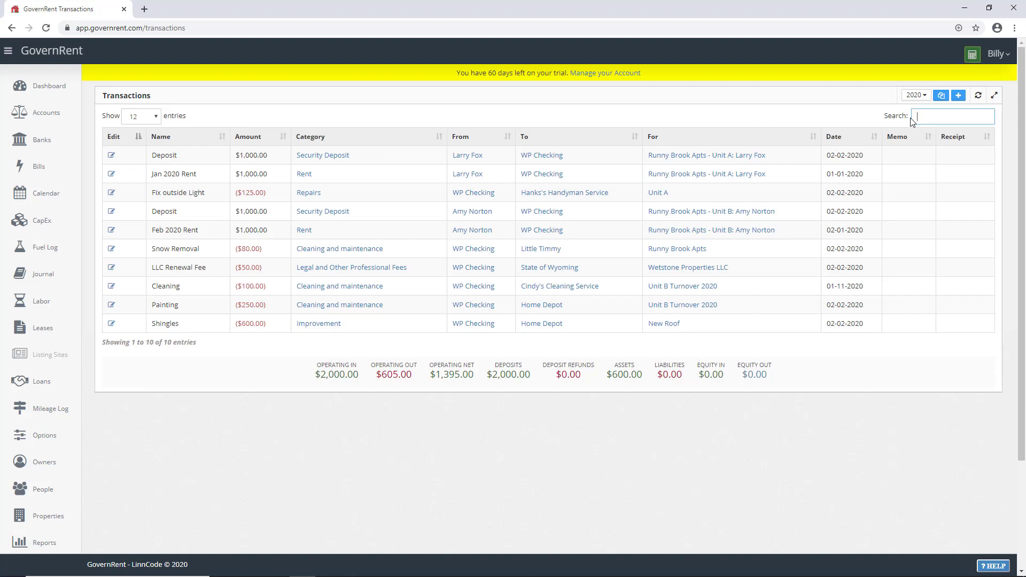
# Step: Search '80' to find the Snow Removal transaction, clear it, and return to Dashboard
pyautogui.write('80')
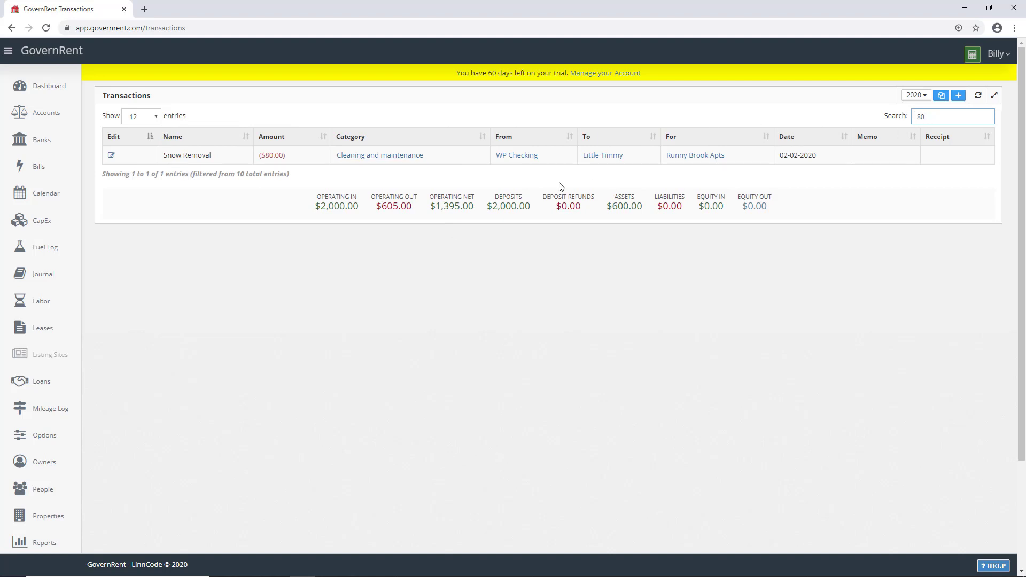
pyautogui.moveTo(928, 116); pyautogui.dragTo(914, 117)
pyautogui.press('BackSpace')
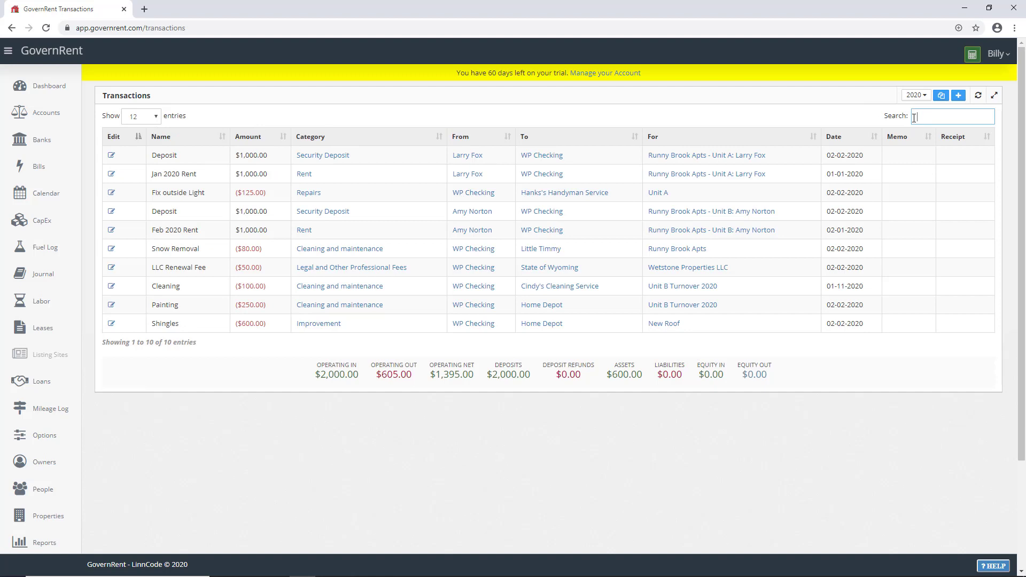
pyautogui.click(54, 89)
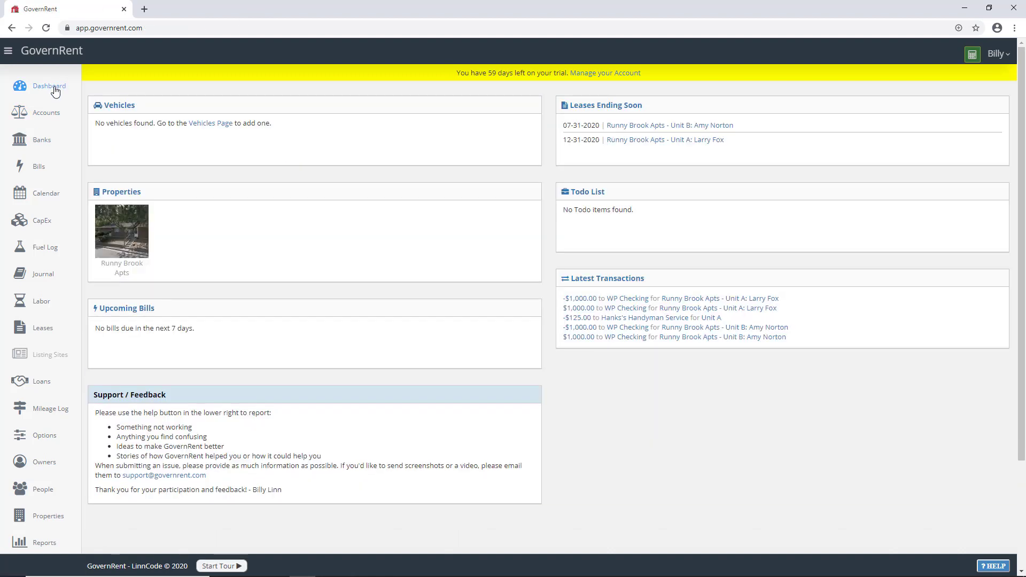